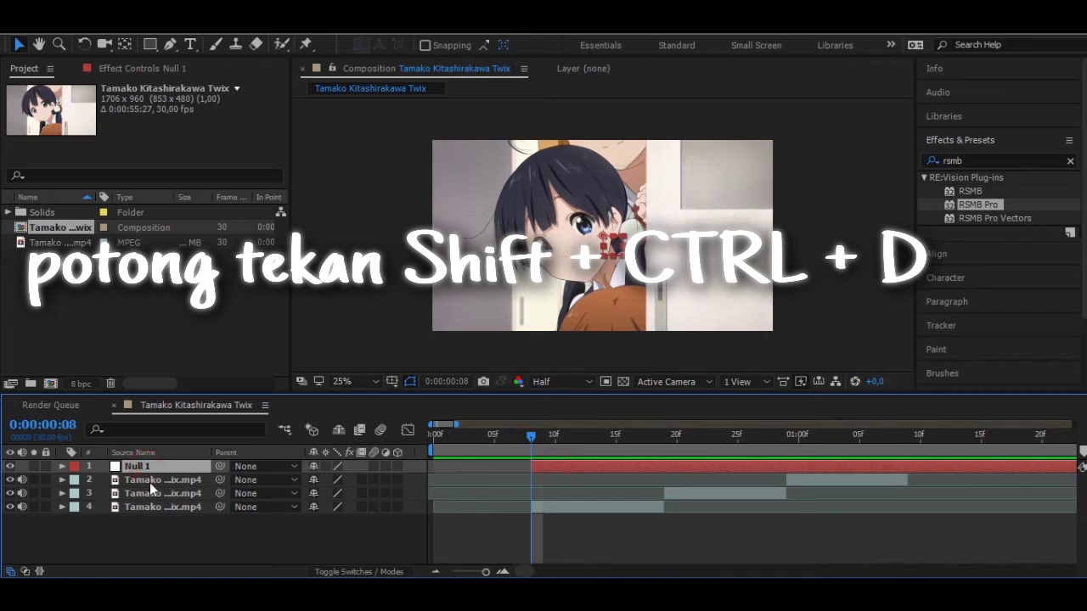
Step: Place the null directly above the earliest clip, split it at 0:00:00:19, and move the new part above the second clip
mouse_move(150, 487)
left_mouse_down()
mouse_move(155, 504)
mouse_move(153, 495)
left_mouse_up()
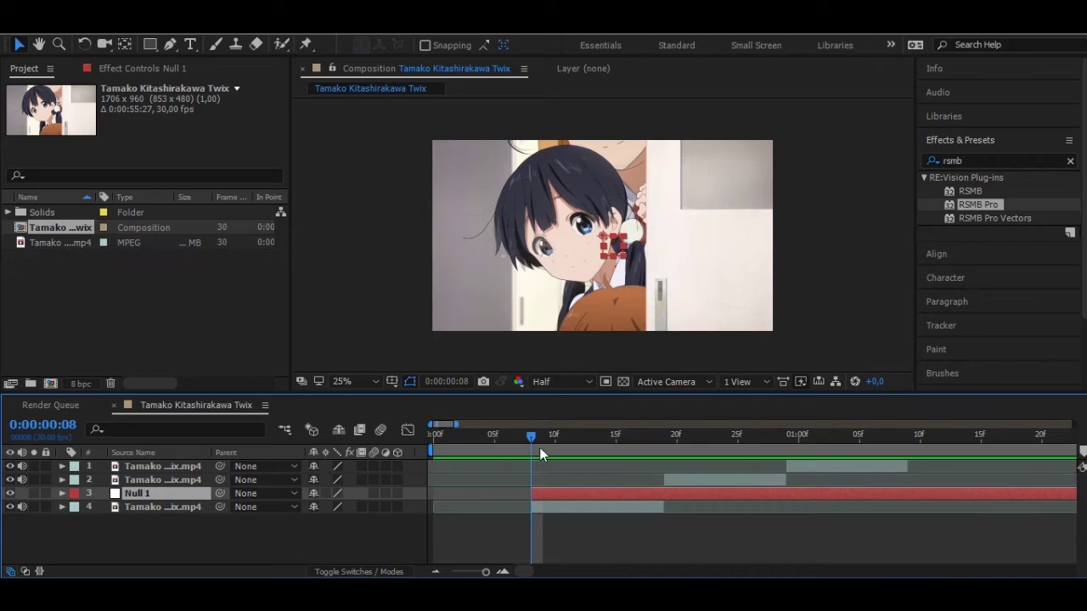
left_click(665, 434)
key("ctrl+shift+d")
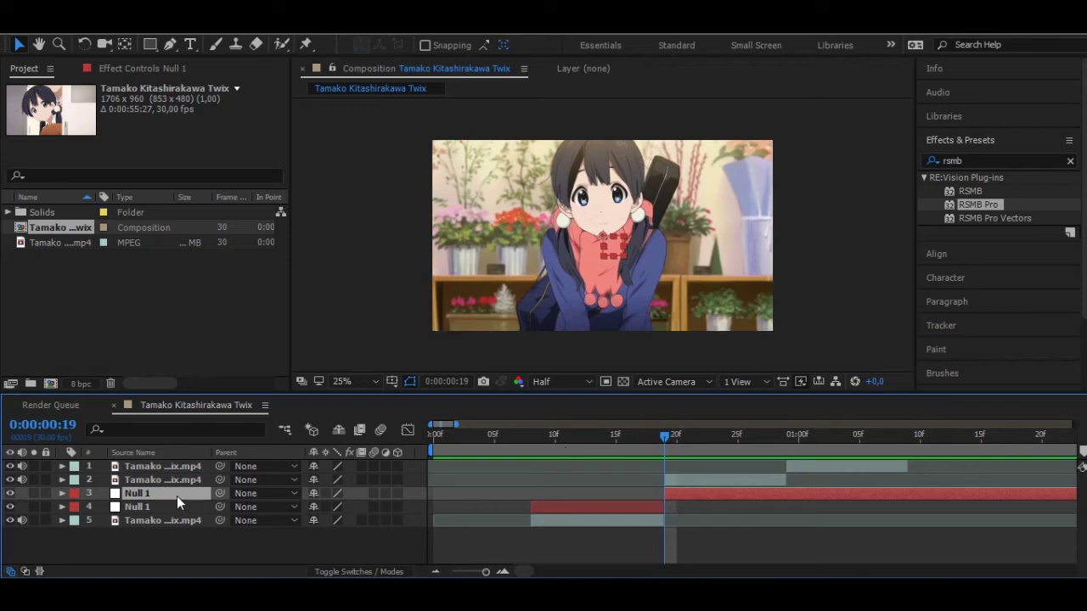
left_click_drag(177, 496, 176, 482)
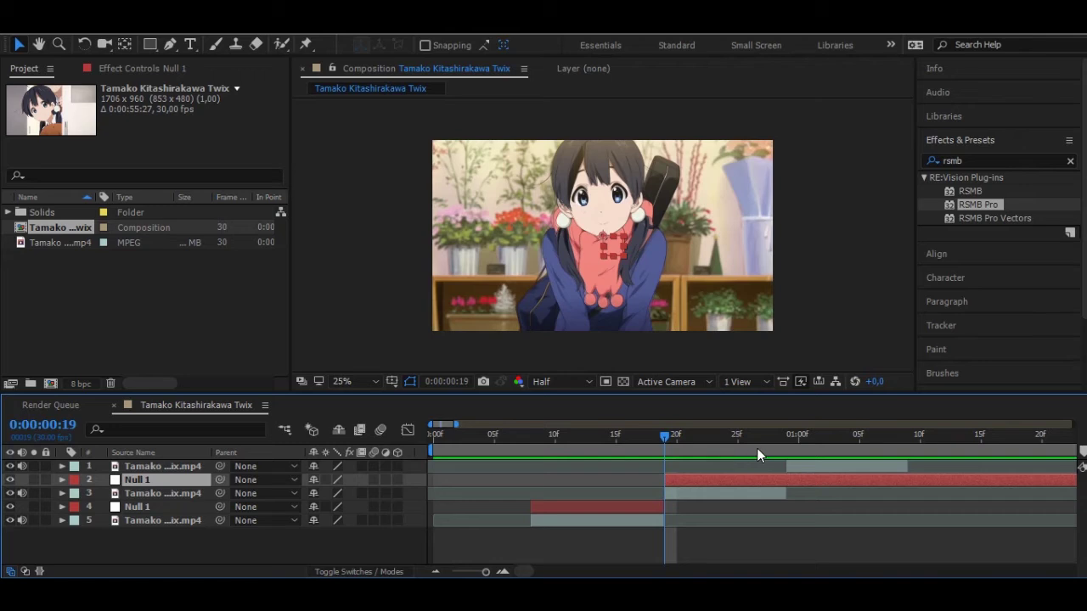
Step: Split the null at 0:00:00:29, move the new part above the third clip, and cut it off at 0:00:01:09
left_click(784, 441)
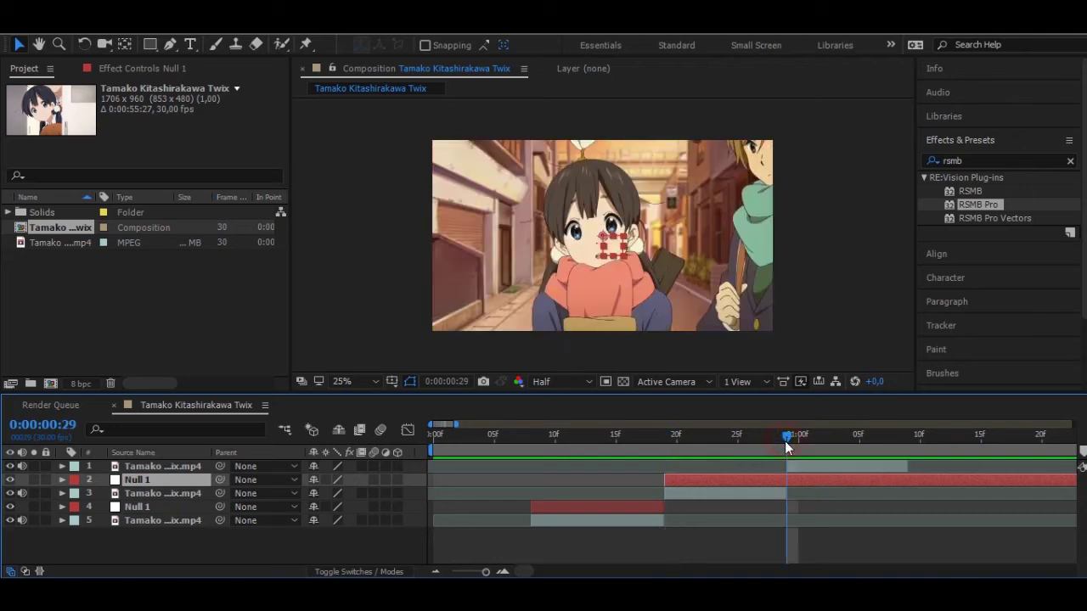
key("ctrl+shift+d")
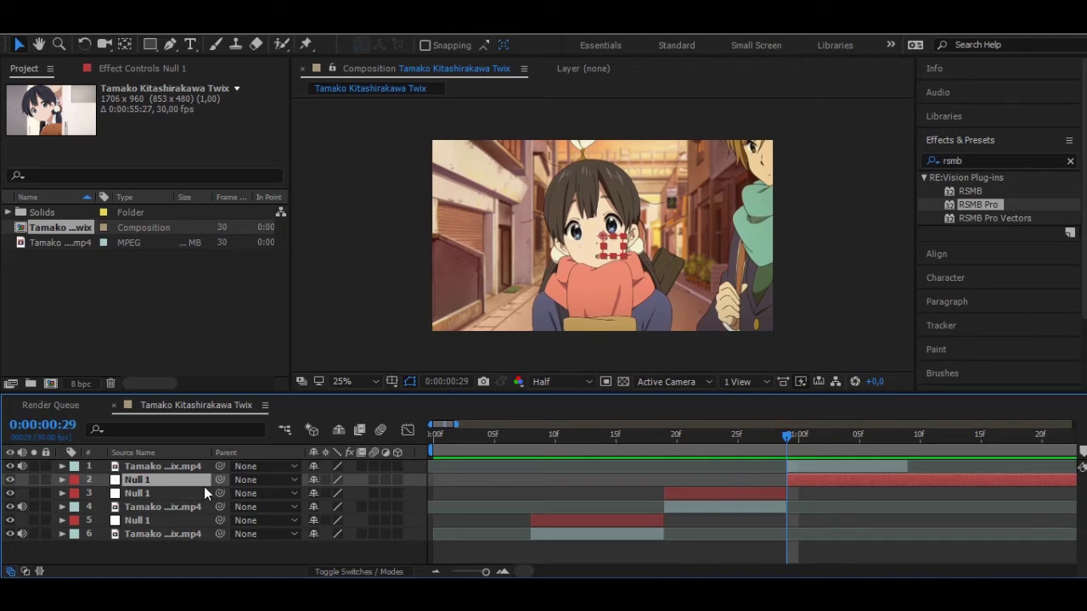
left_click_drag(193, 482, 186, 466)
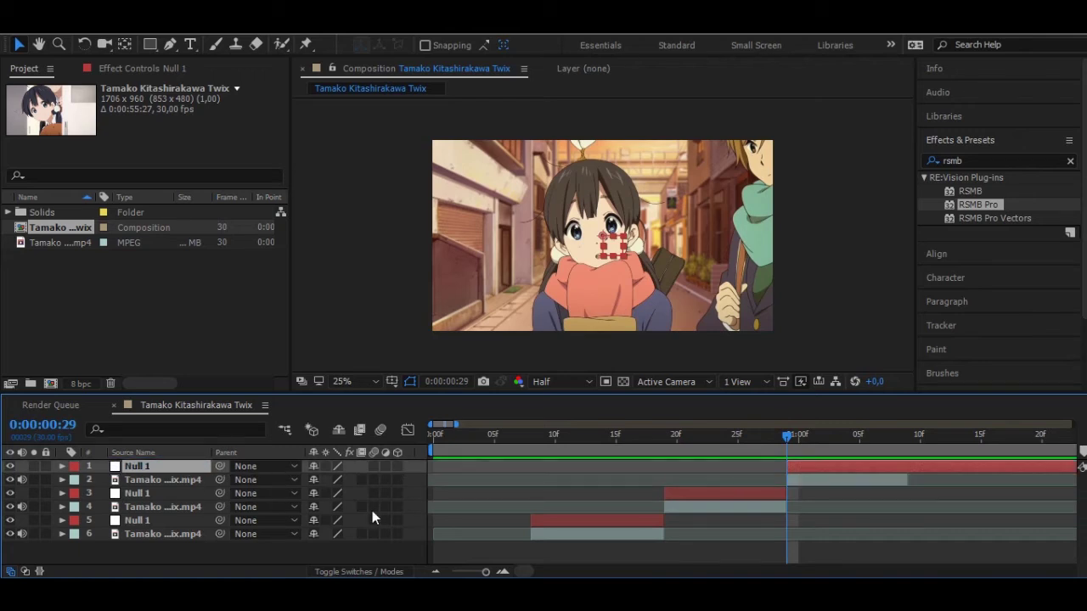
left_click(906, 446)
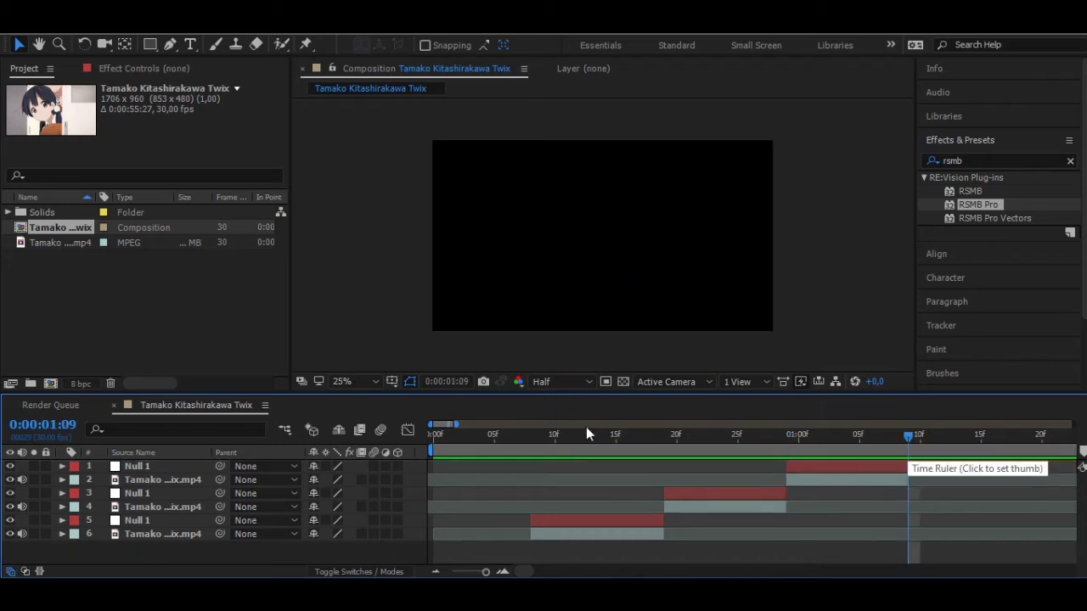
Step: Parent each of the three video clips to the null layer directly above it
left_click(567, 445)
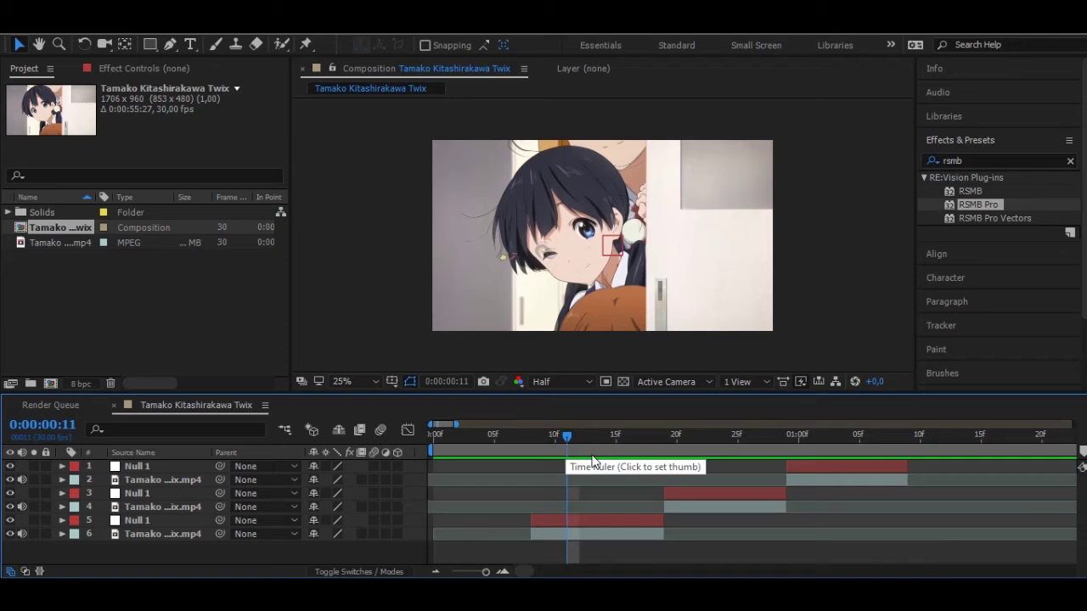
left_click(592, 449)
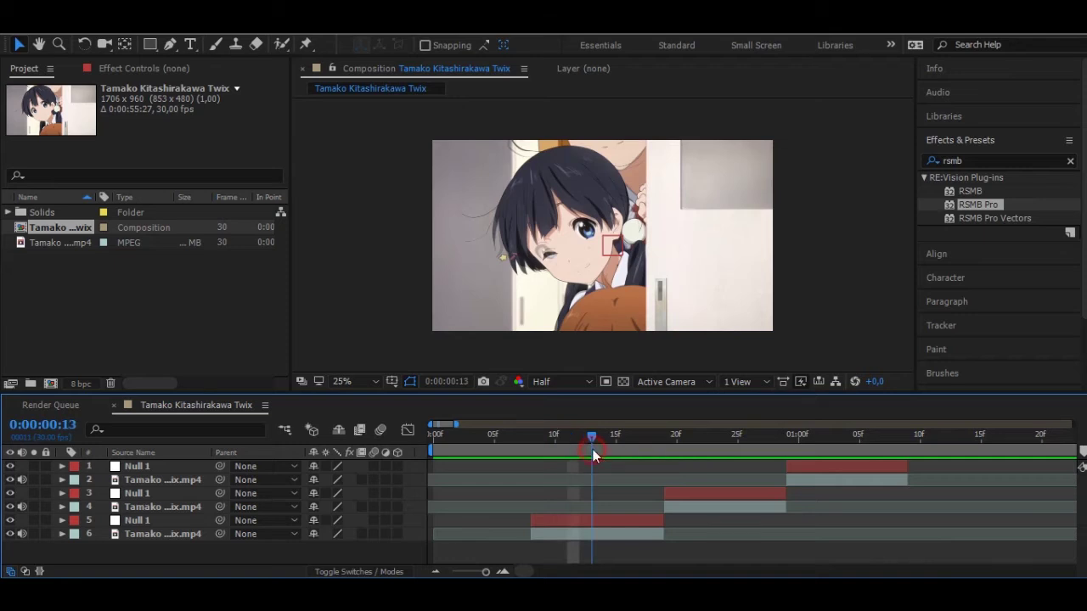
left_click(562, 533)
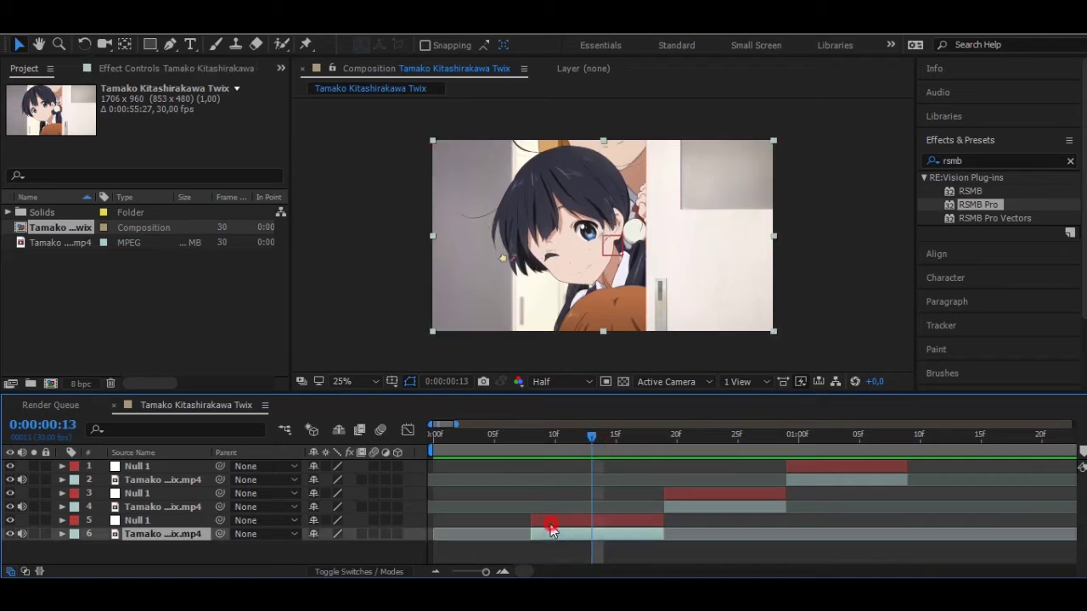
left_click(550, 523)
left_click(540, 536)
left_click_drag(220, 533, 209, 469)
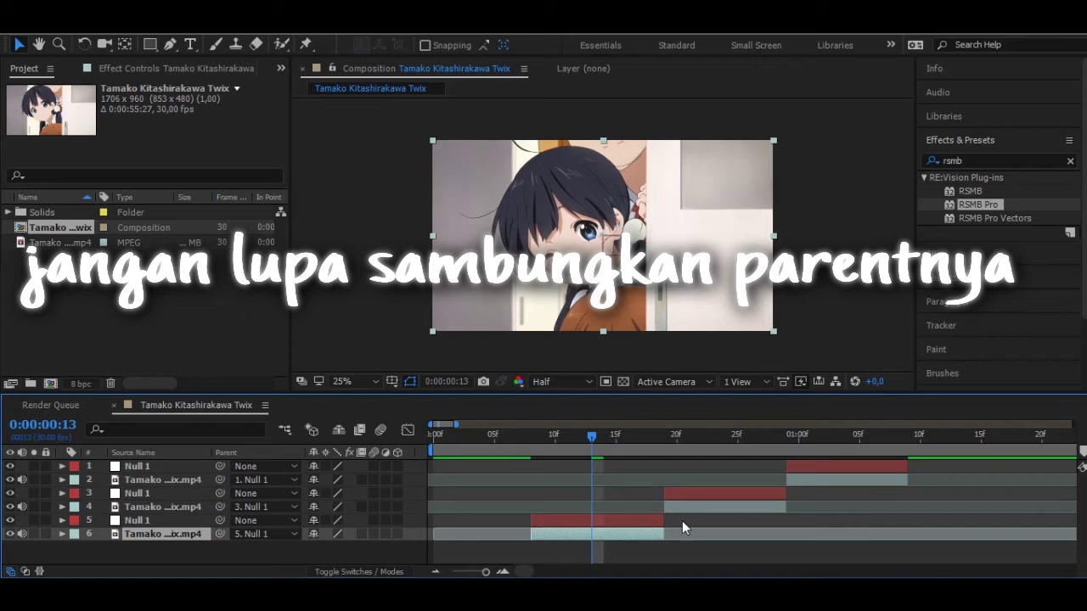
Step: Add a Scale keyframe at 0:00:00:13 to the null above the earliest clip
key("=")
left_click(639, 453)
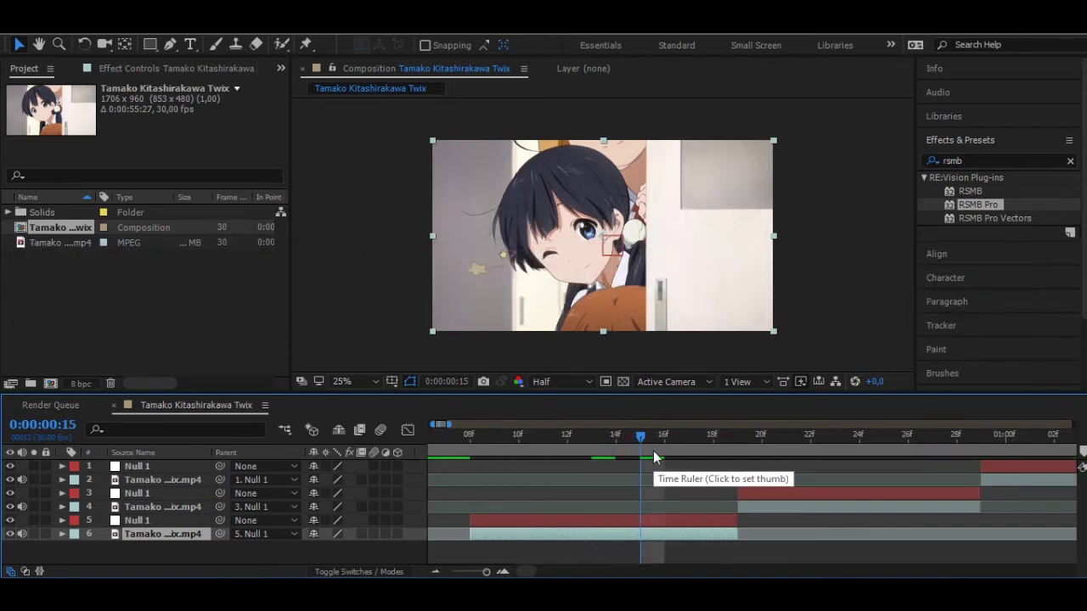
left_click(599, 447)
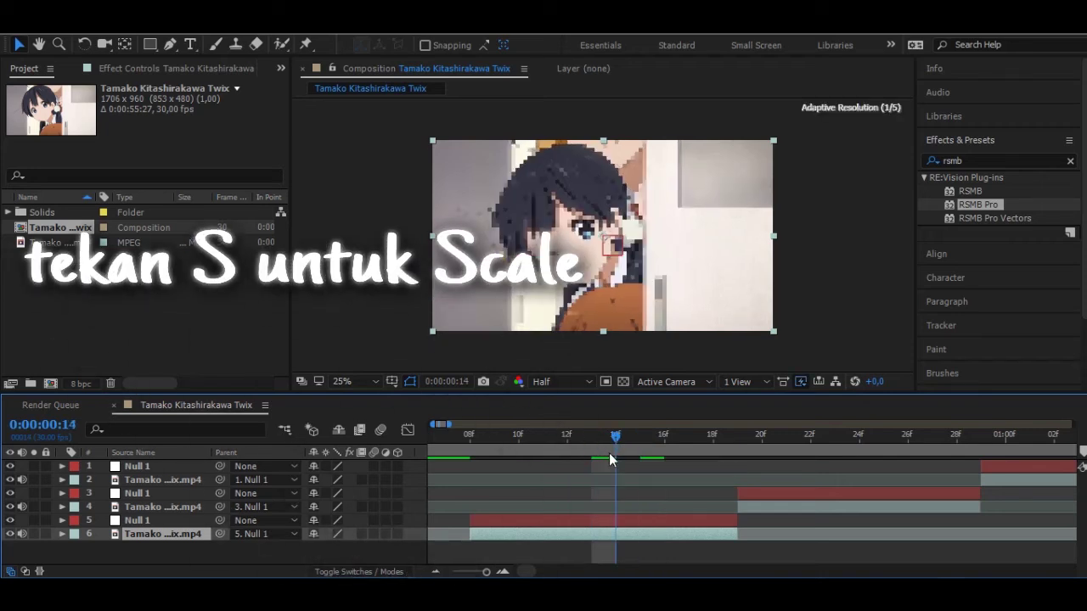
left_click(615, 524)
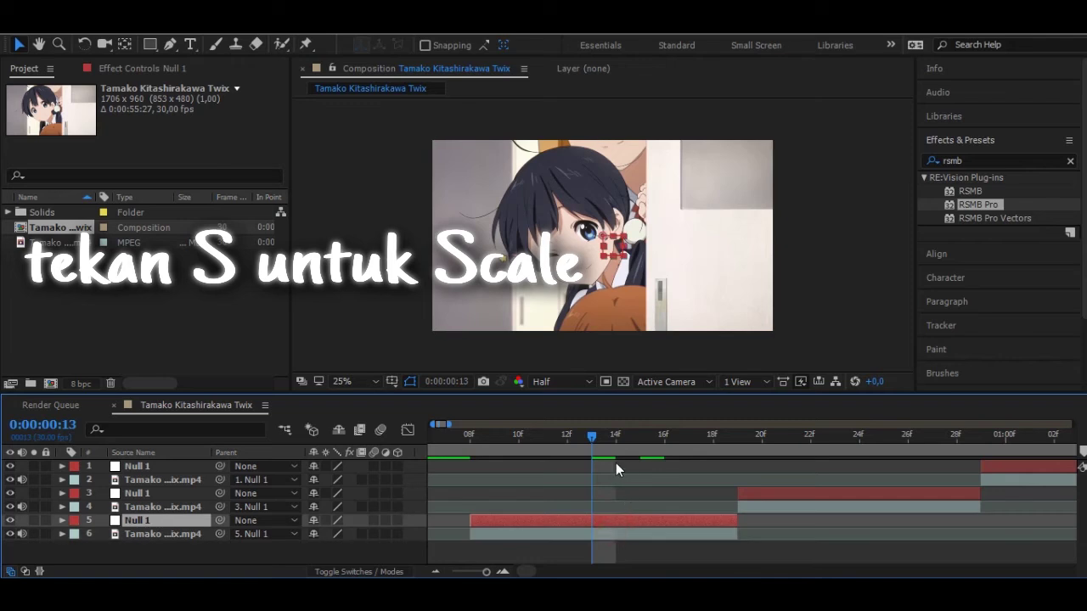
key("s")
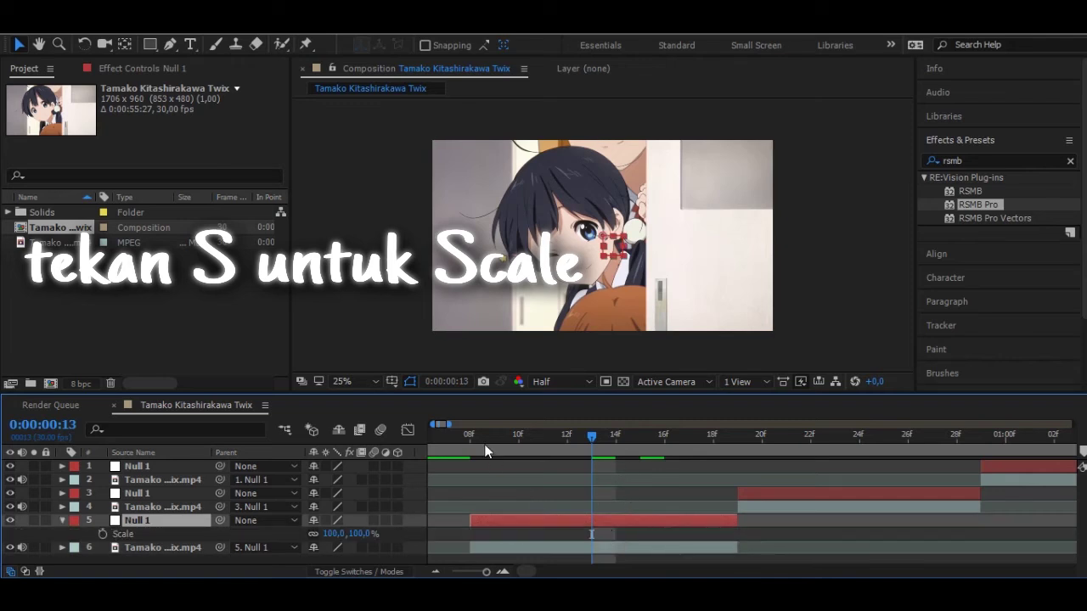
left_click(101, 533)
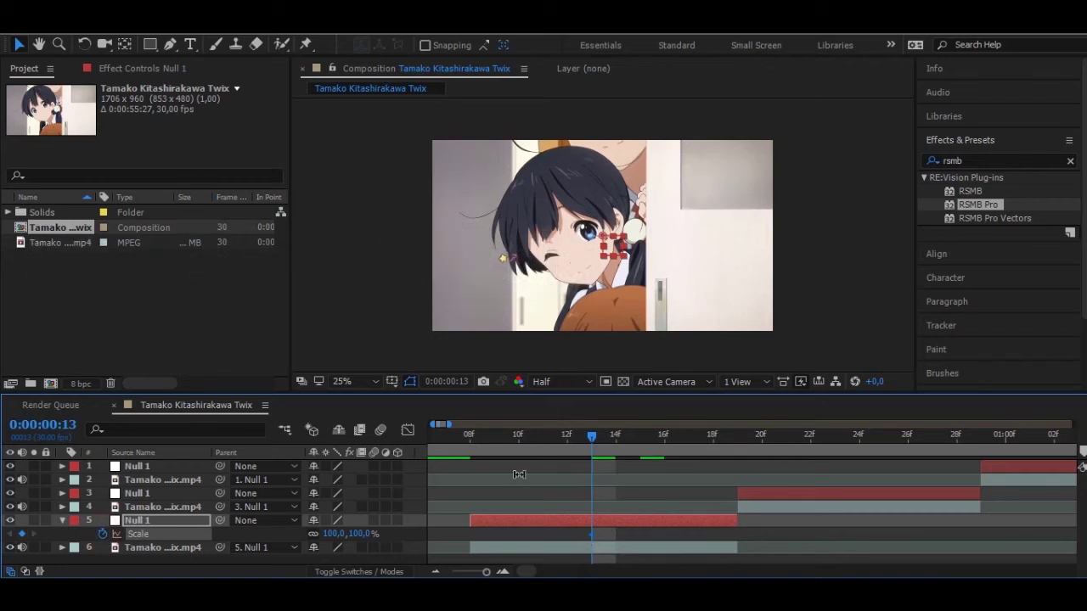
Step: Add a Scale keyframe of 650% at 0:00:00:08, where the earliest null starts
left_click(471, 439)
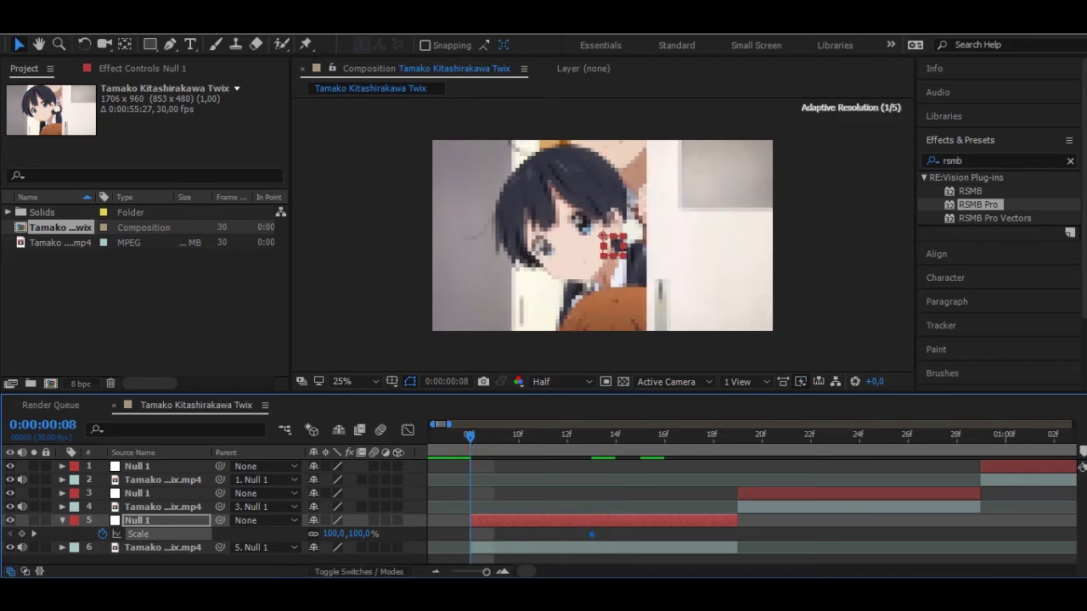
left_click(22, 534)
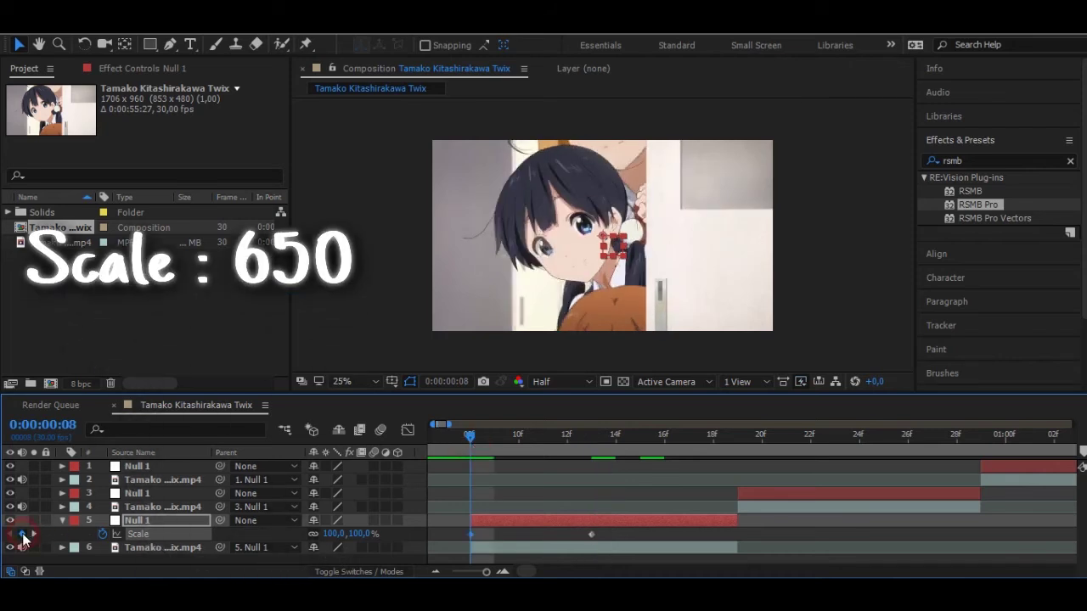
left_click(363, 534)
type("650")
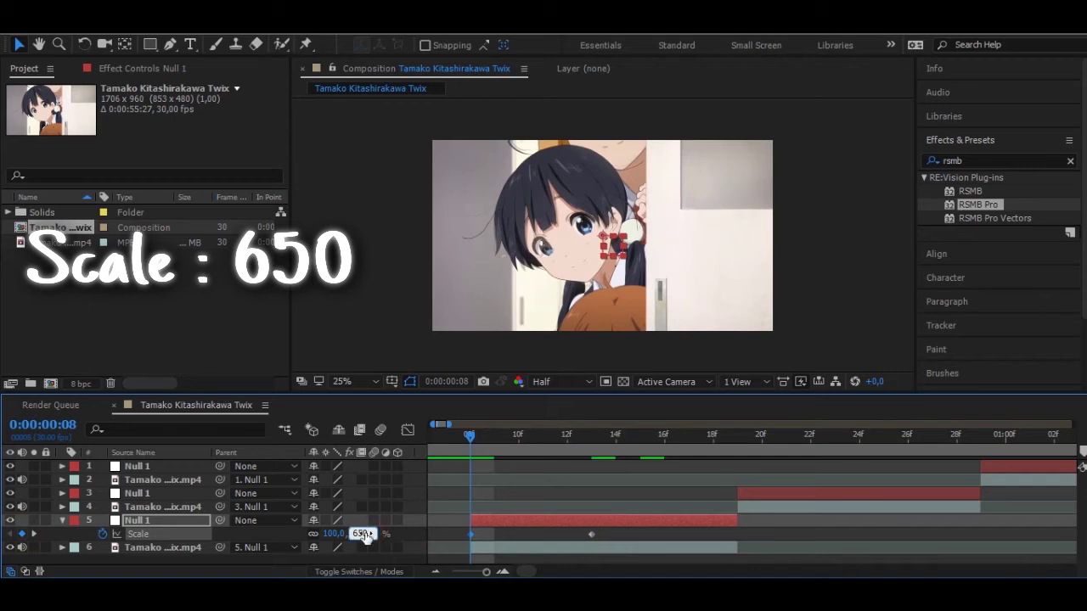
key("Return")
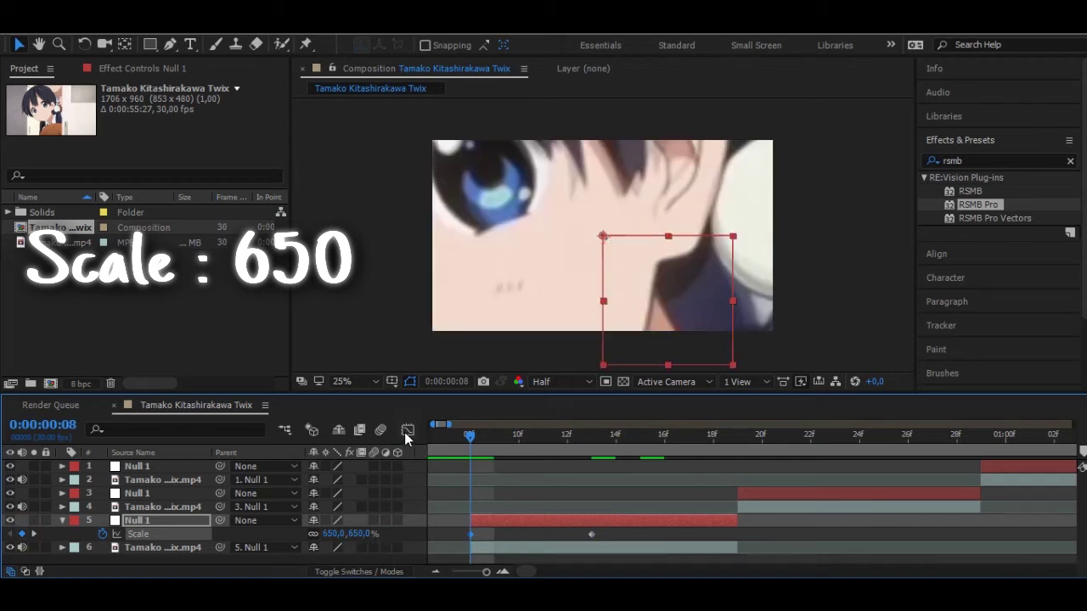
Step: Apply Easy Ease to both Scale keyframes and reshape the graph into a steep initial drop that flattens towards 0:00:00:13
left_click(408, 431)
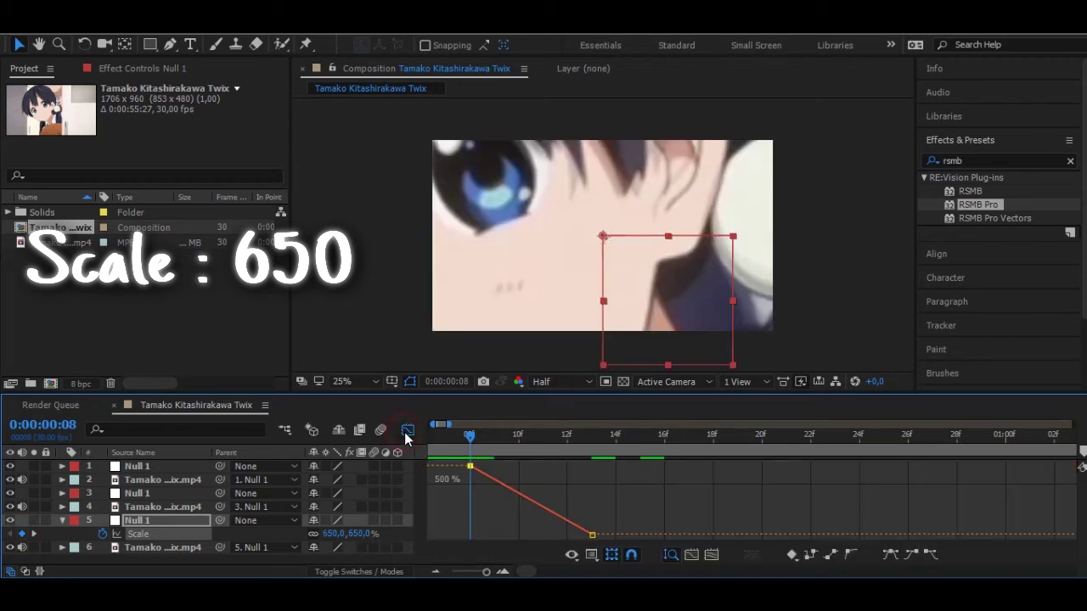
left_click(544, 501)
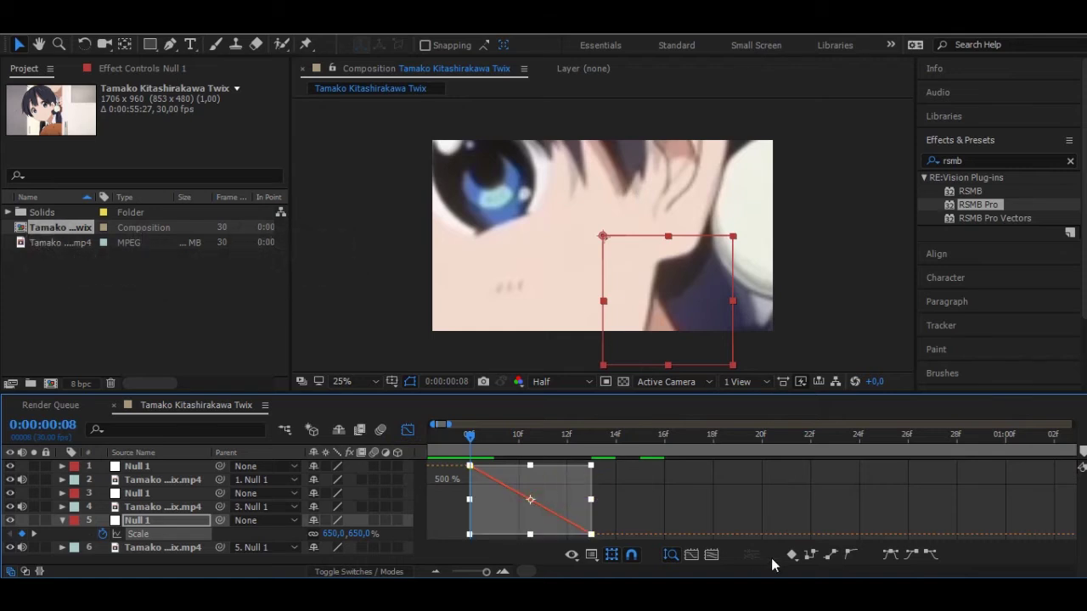
key("F9")
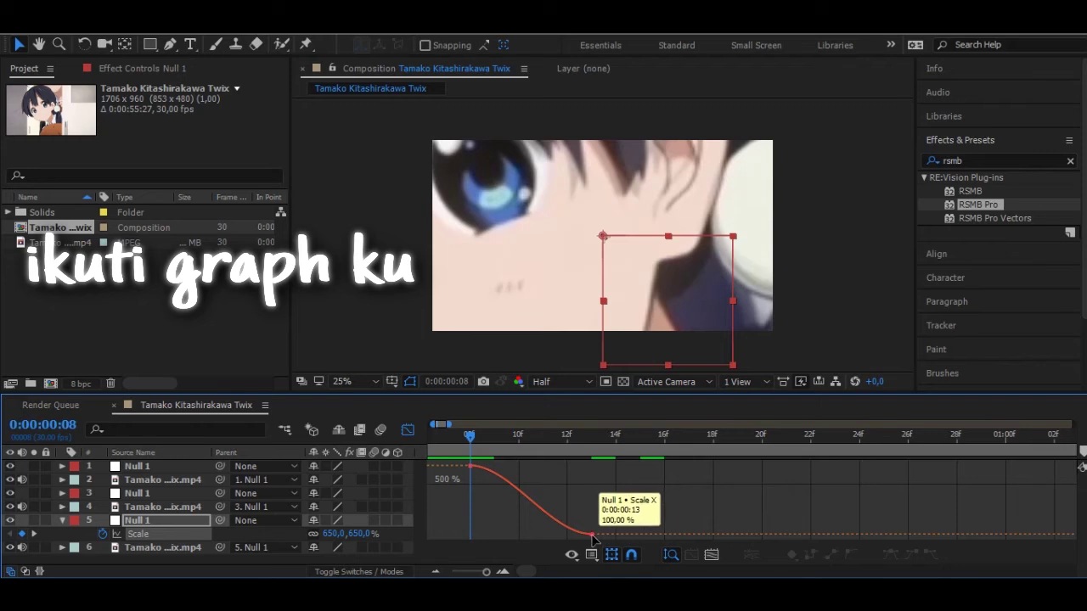
left_click(565, 529)
left_click_drag(551, 536, 456, 533)
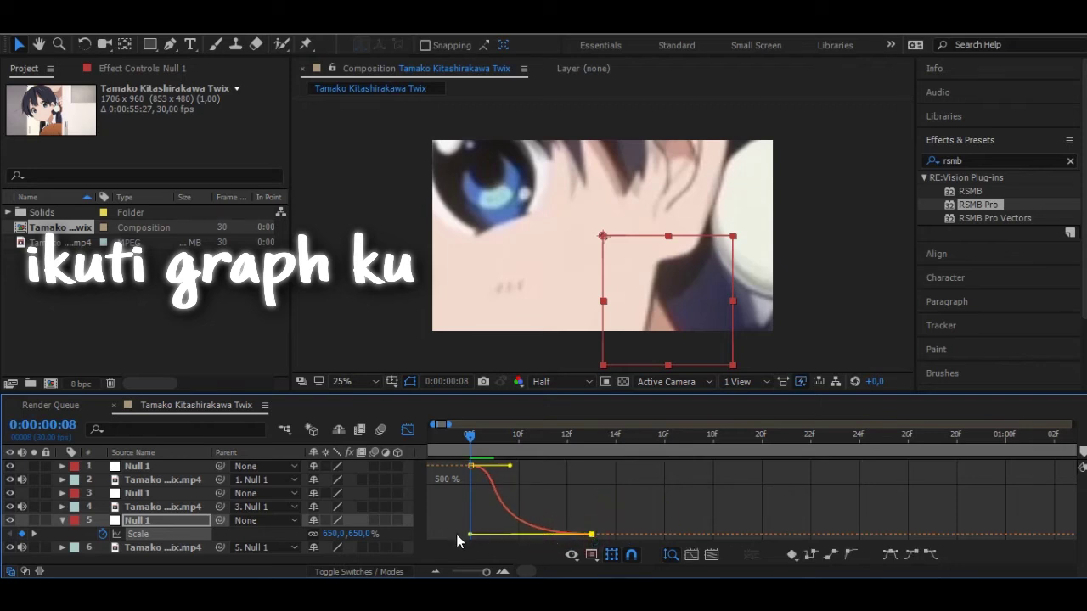
left_click_drag(509, 467, 456, 491)
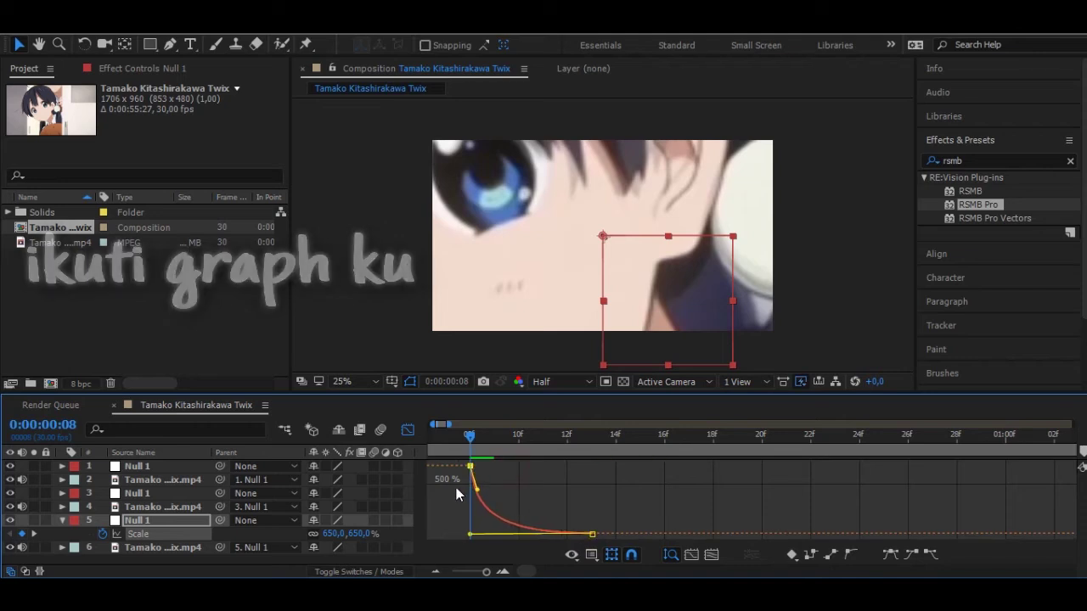
left_click(405, 429)
Step: Add a Scale keyframe of -30% at 0:00:00:18 on the earliest null and shift it one frame later to the layer's end
left_click_drag(720, 450, 721, 454)
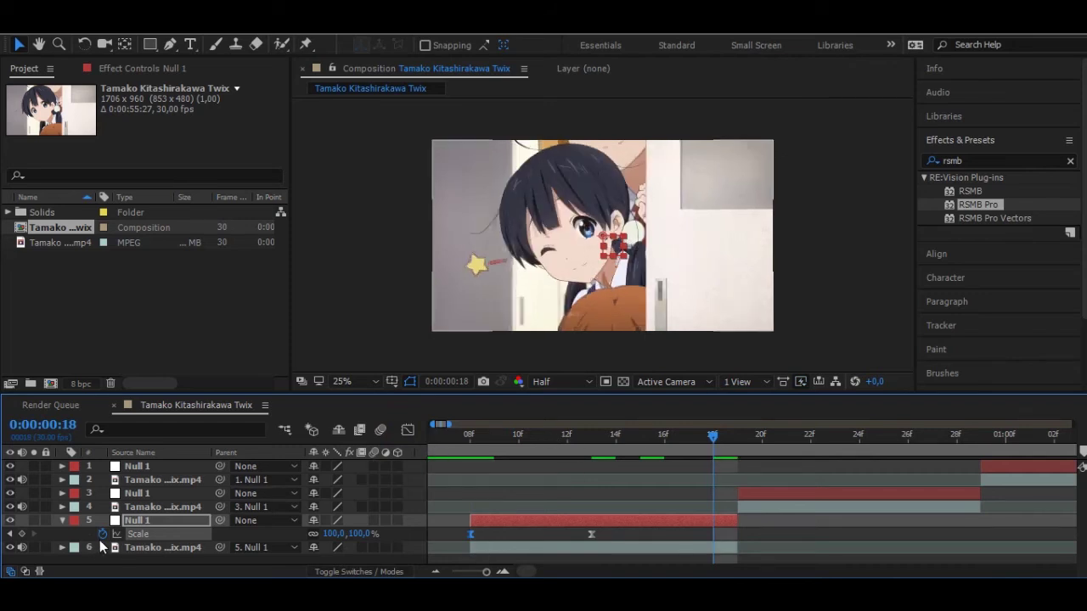
left_click_drag(584, 446, 718, 478)
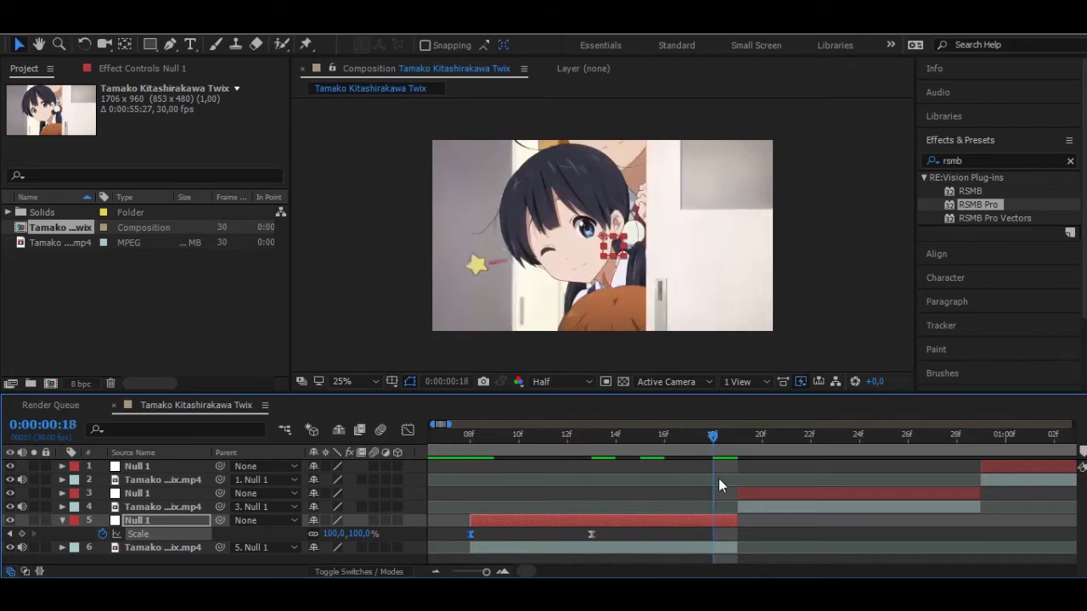
left_click(22, 535)
left_click(362, 532)
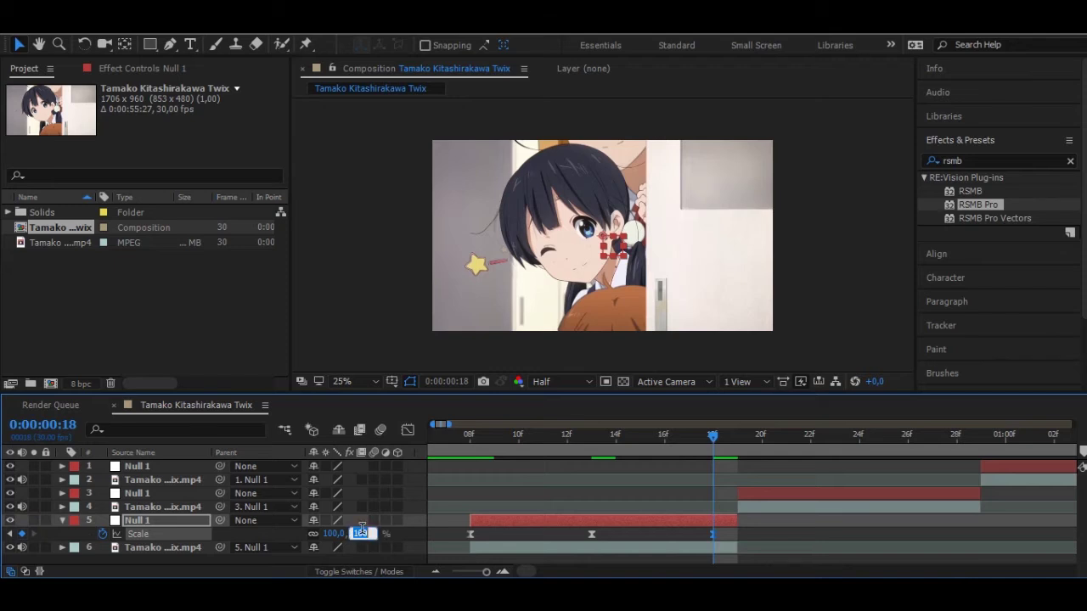
type("-30")
key("Return")
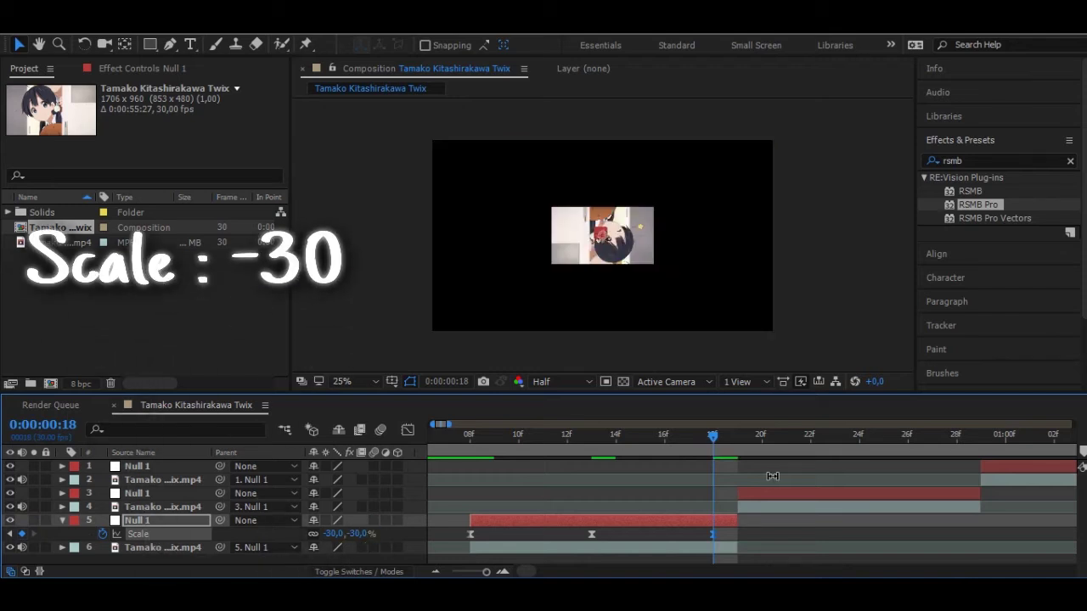
left_click(713, 534)
key("alt+Right")
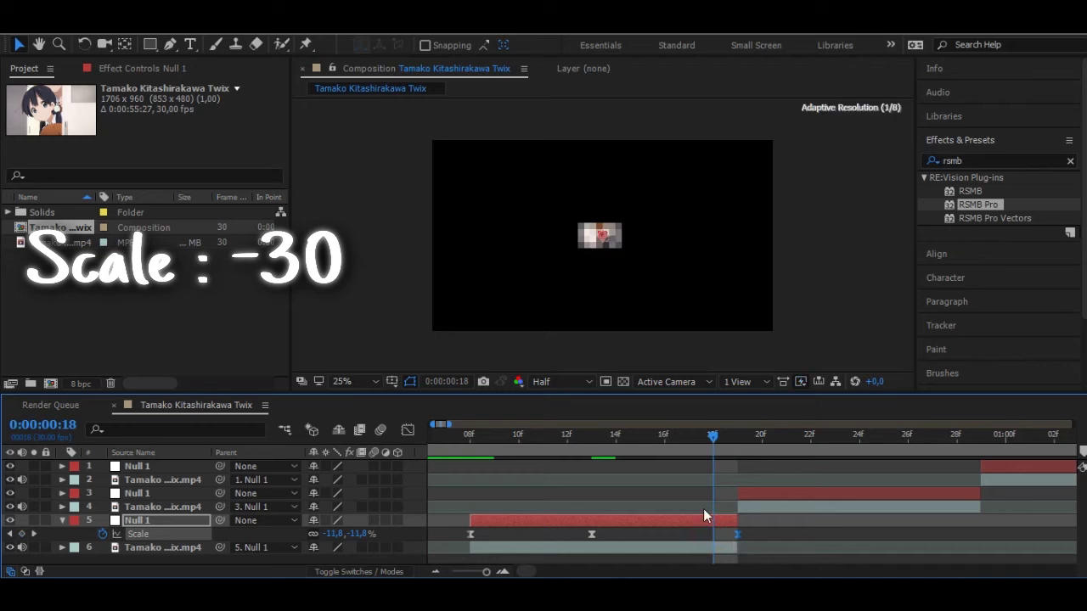
Step: Reshape the Scale graph after 0:00:00:13 by extending the middle keyframe's outgoing handle horizontally to the end and shortening the last keyframe's incoming handle
left_click(408, 430)
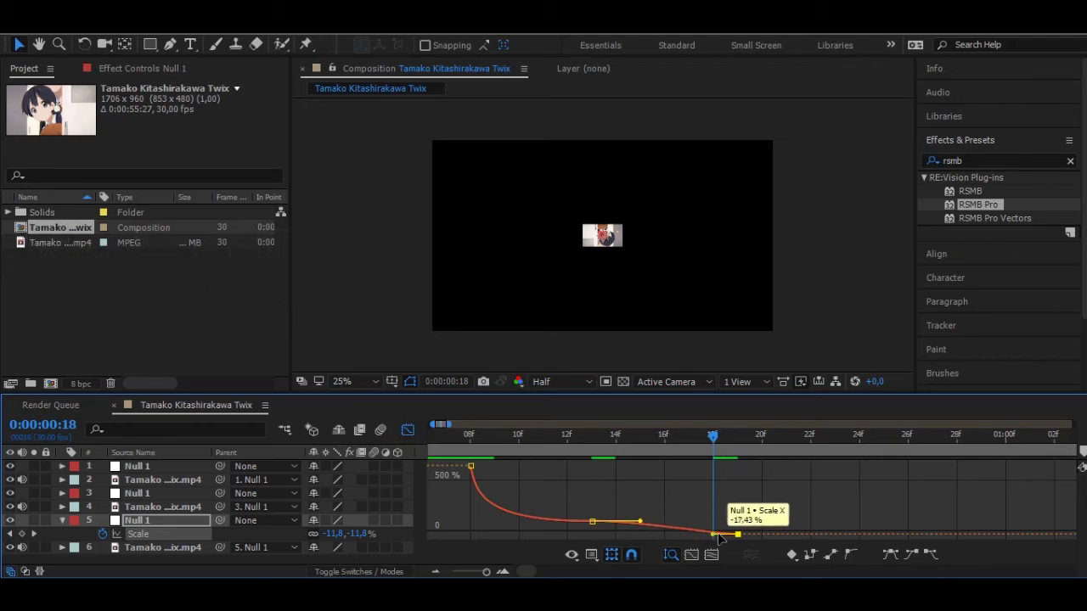
left_click_drag(641, 522, 750, 524)
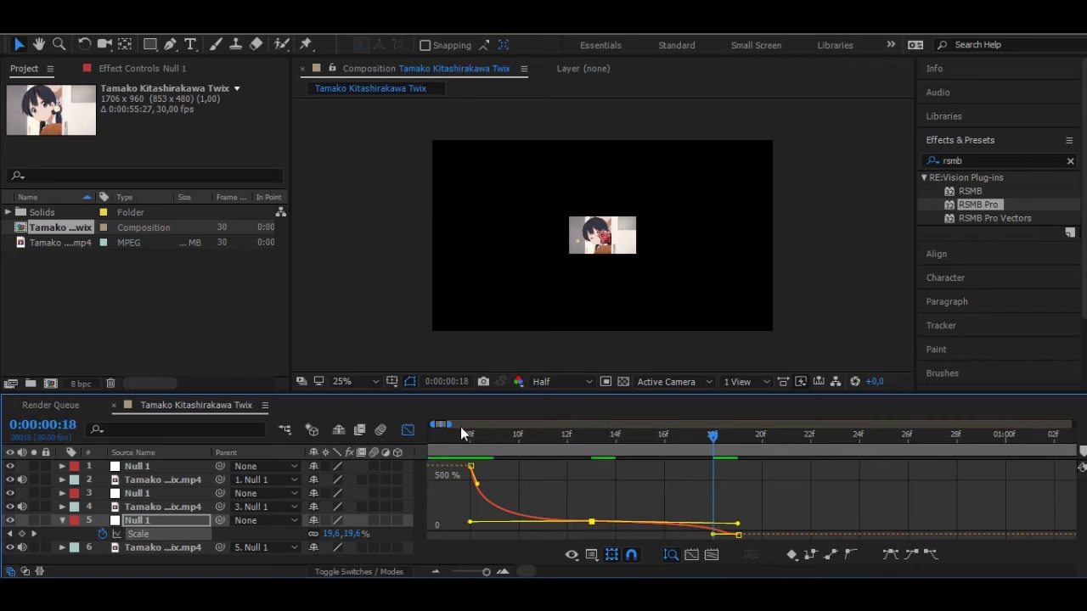
key("space")
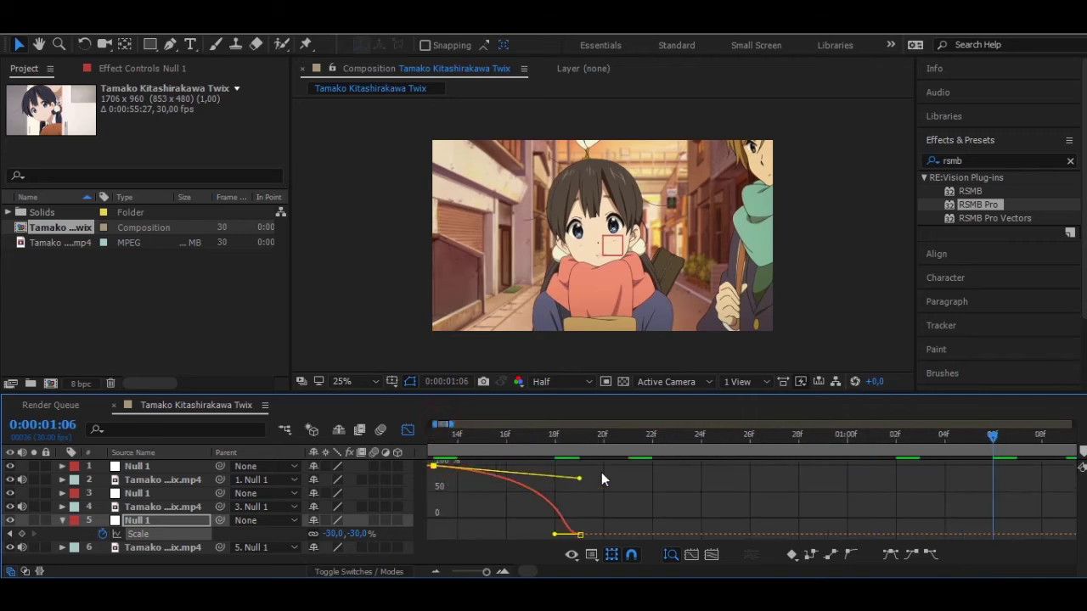
left_click_drag(582, 483, 589, 467)
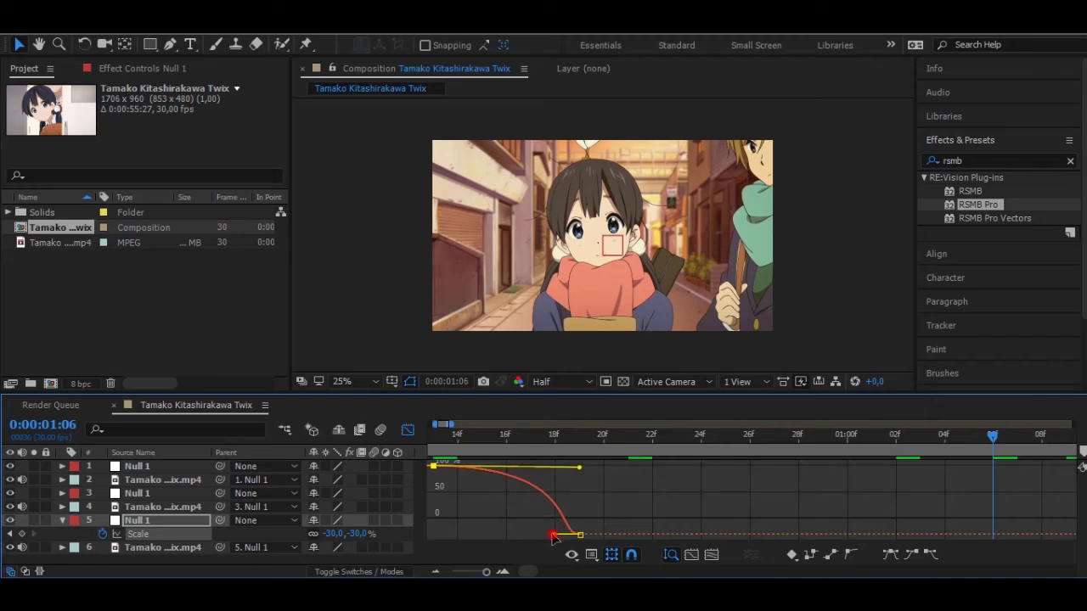
left_click_drag(553, 537, 591, 535)
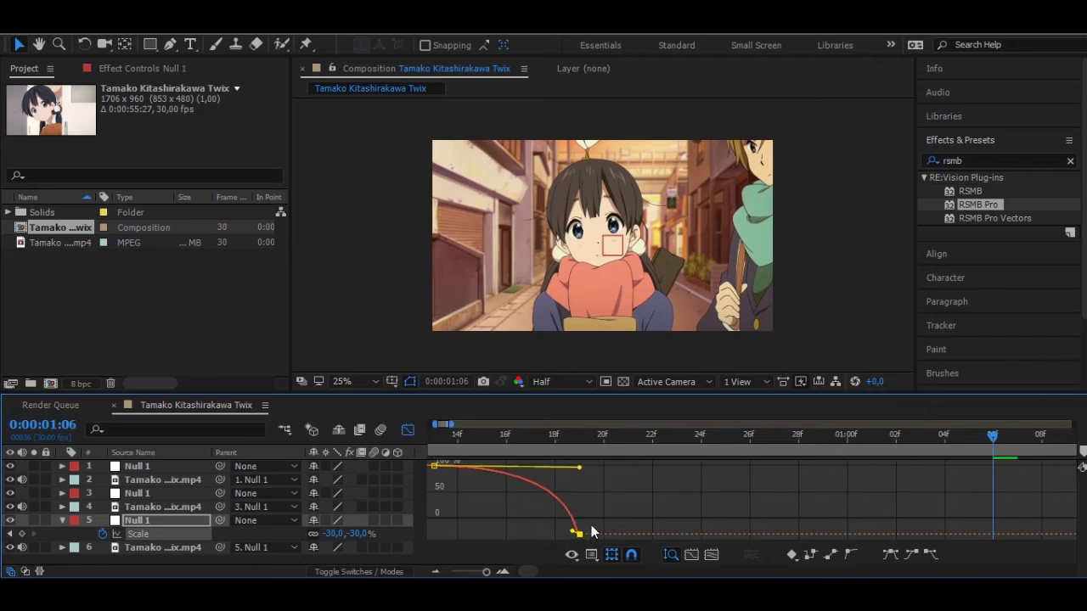
Step: Fine-tune the incoming graph handle of the earliest null's last Scale keyframe while checking the image at 0:00:00:18, then close the graph
left_click(570, 448)
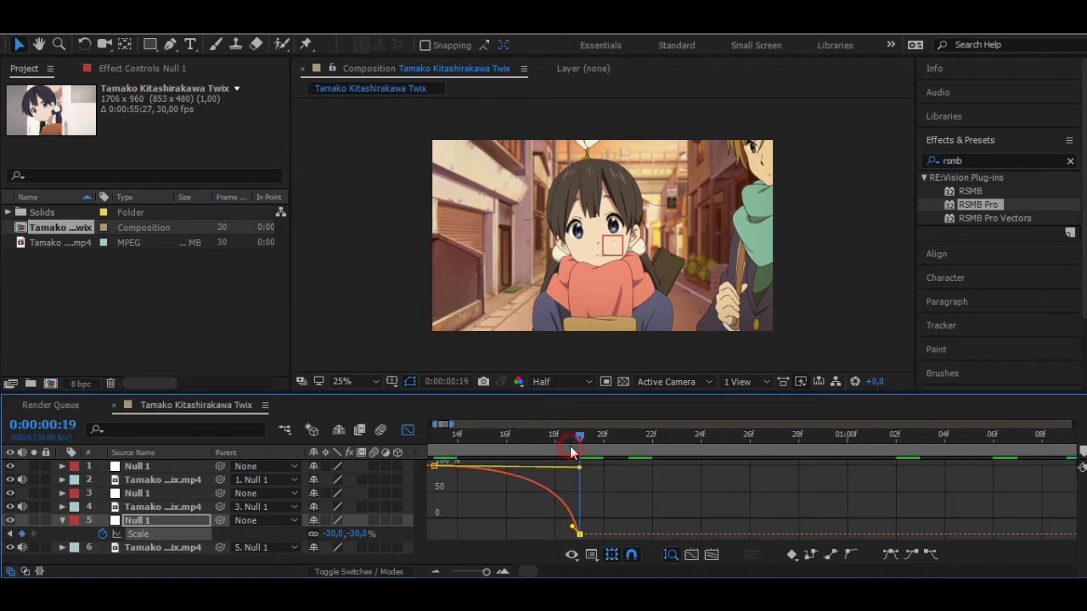
left_click_drag(570, 447, 561, 445)
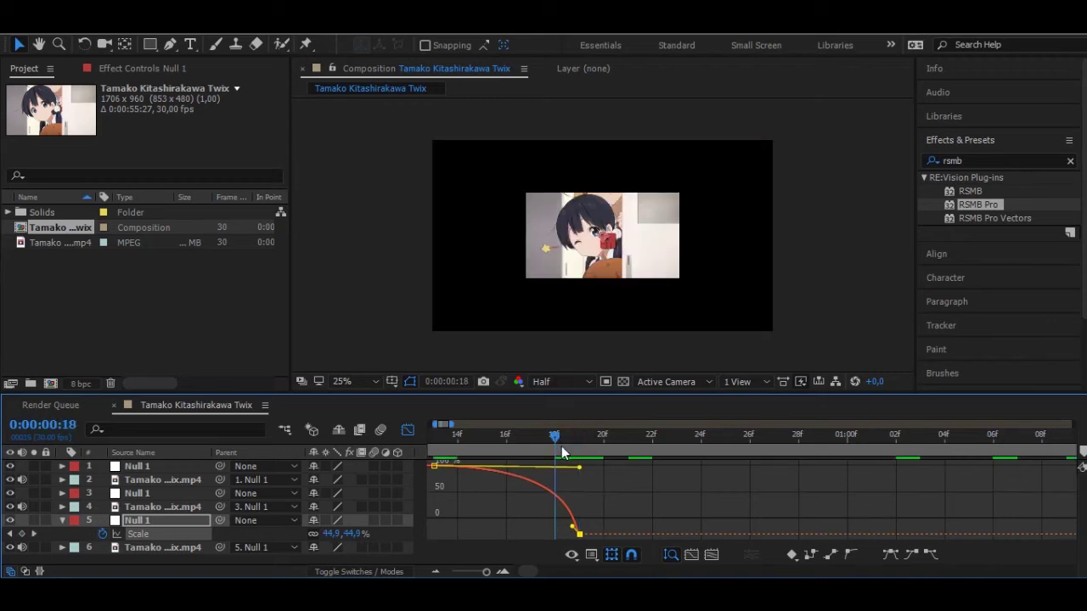
left_click_drag(574, 533, 585, 535)
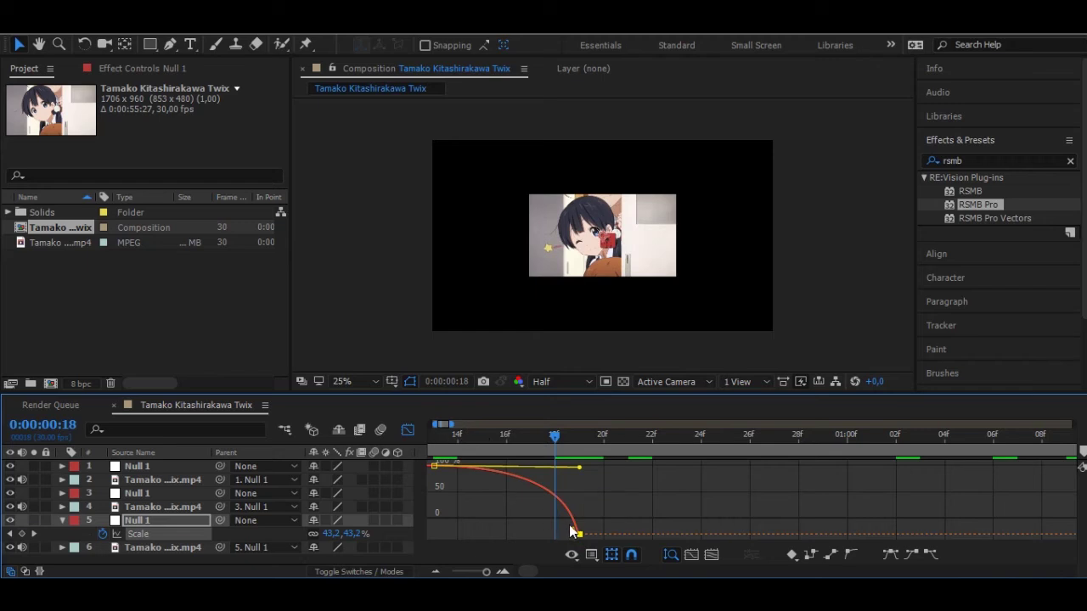
left_click_drag(574, 533, 580, 529)
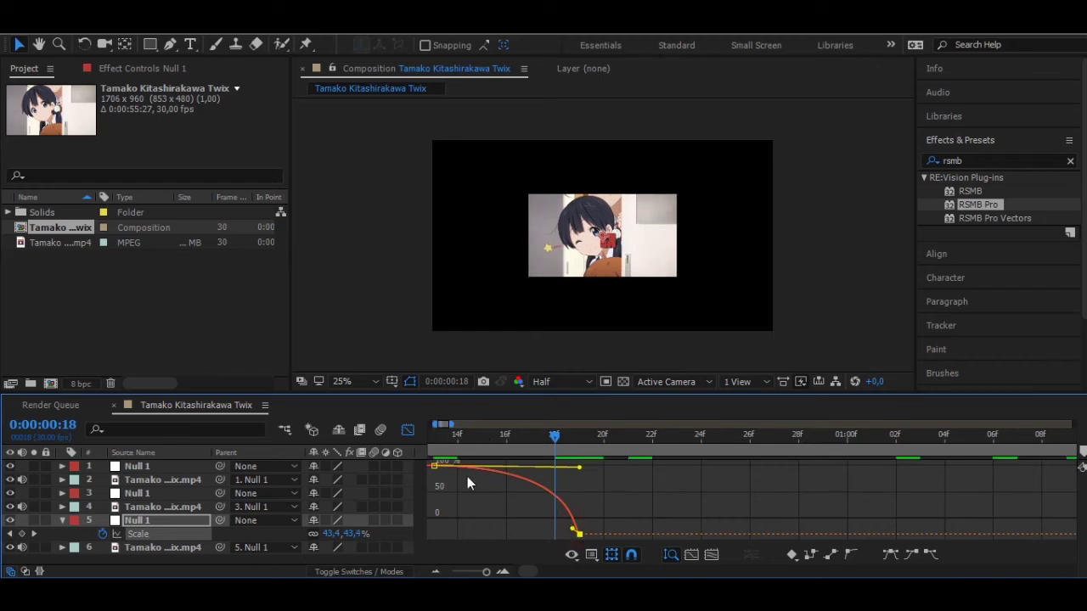
left_click(410, 433)
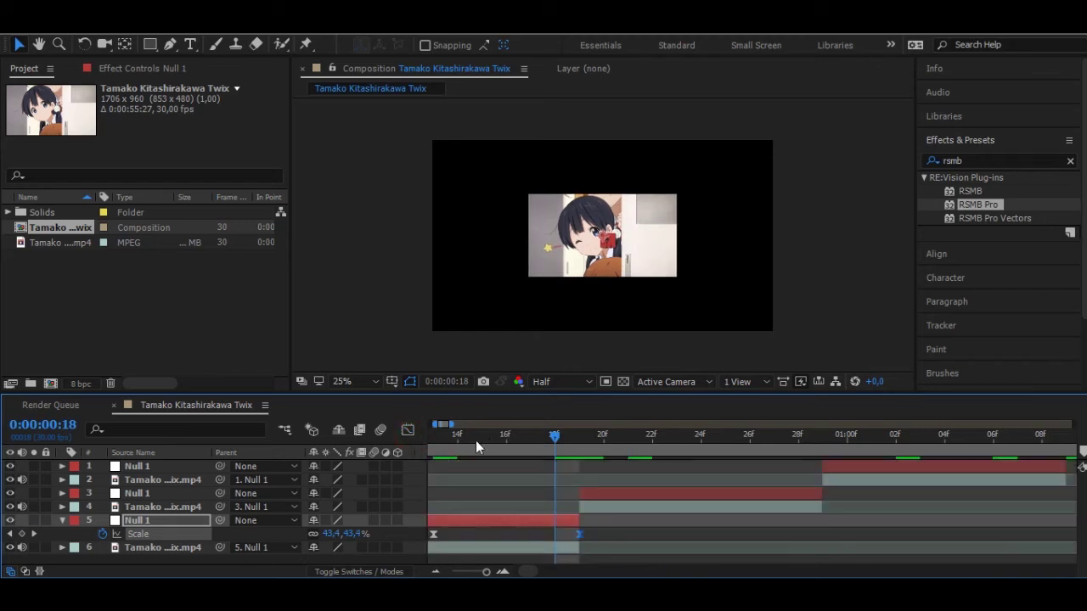
Step: Find the Motion Tile effect and apply it to the earliest clip, layer 6
left_click(440, 424)
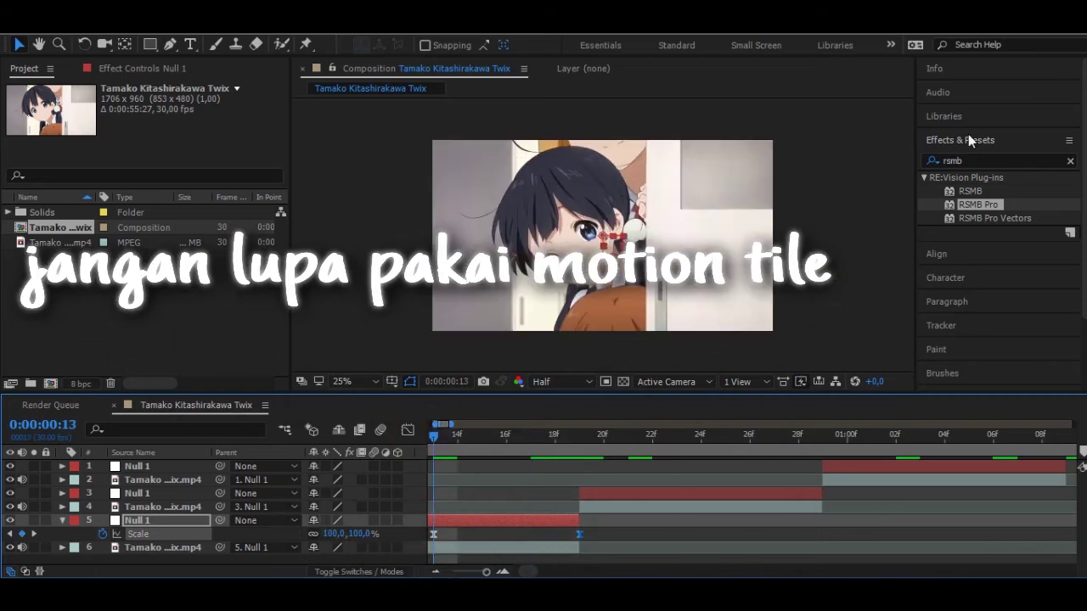
left_click(976, 160)
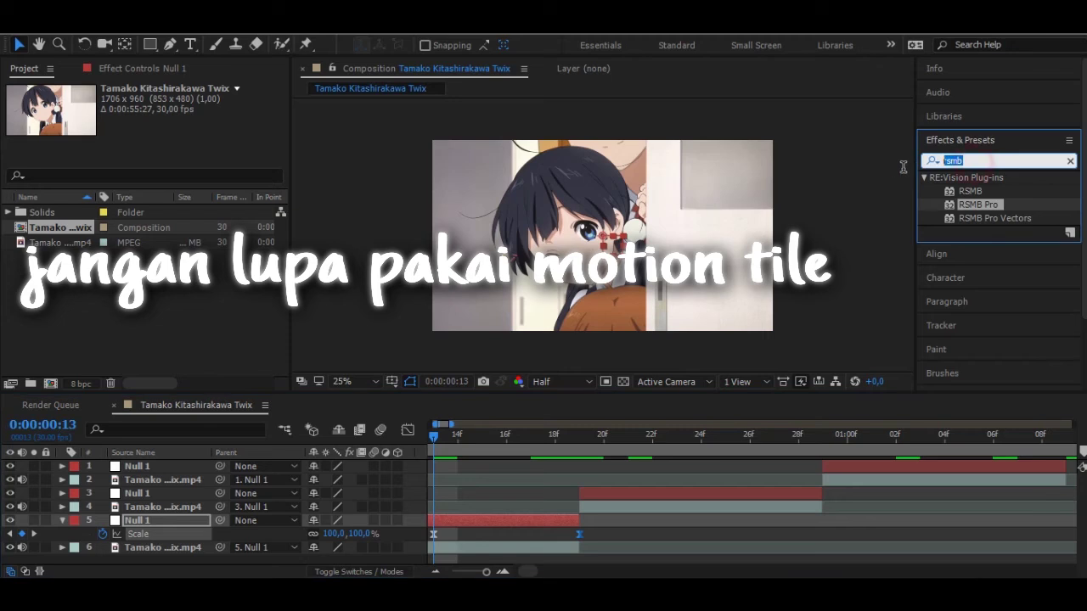
type("motio")
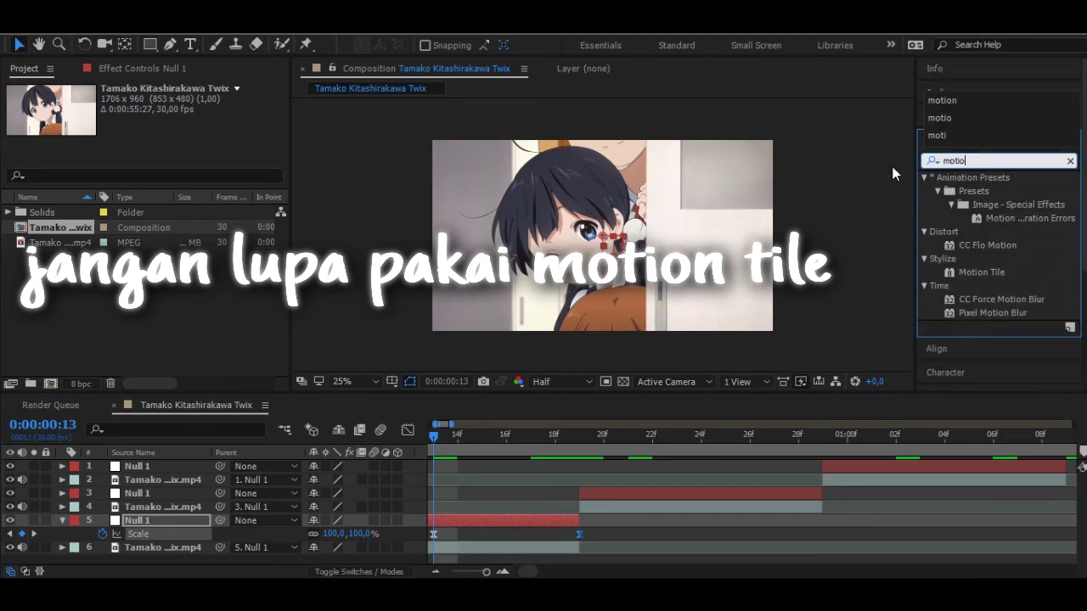
left_click(971, 271)
left_click_drag(971, 272, 540, 547)
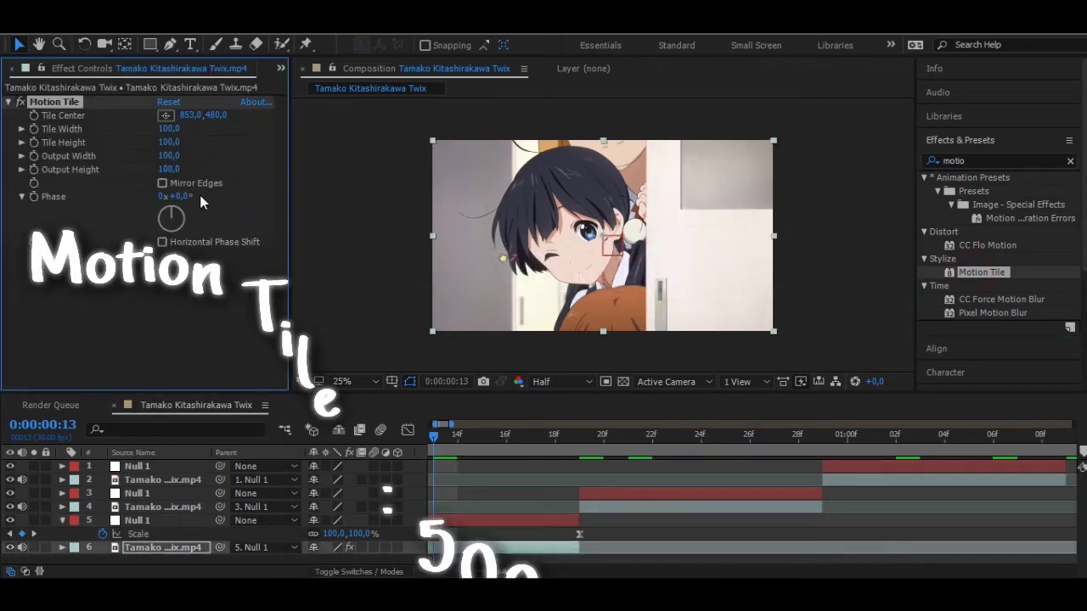
Step: Set Motion Tile's Output Width and Output Height to 500 on the earliest clip
left_click(168, 160)
type("500")
key("Return")
left_click(169, 169)
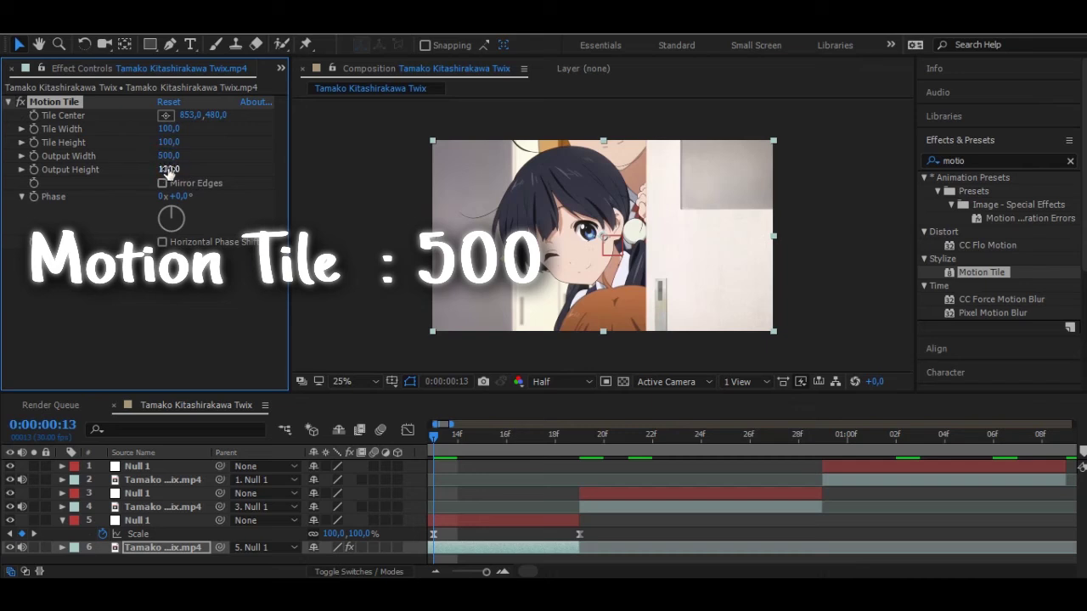
type("500")
key("Return")
Step: Enable motion blur for the composition and for all six layers
mouse_move(445, 427)
left_mouse_down()
mouse_move(432, 426)
mouse_move(442, 430)
left_mouse_up()
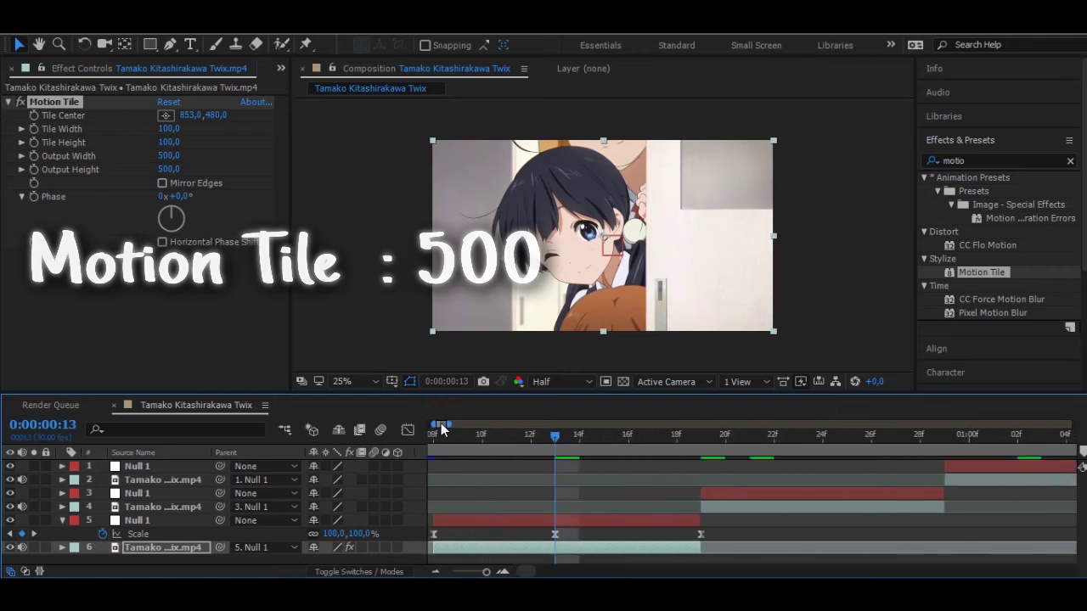
left_click(378, 431)
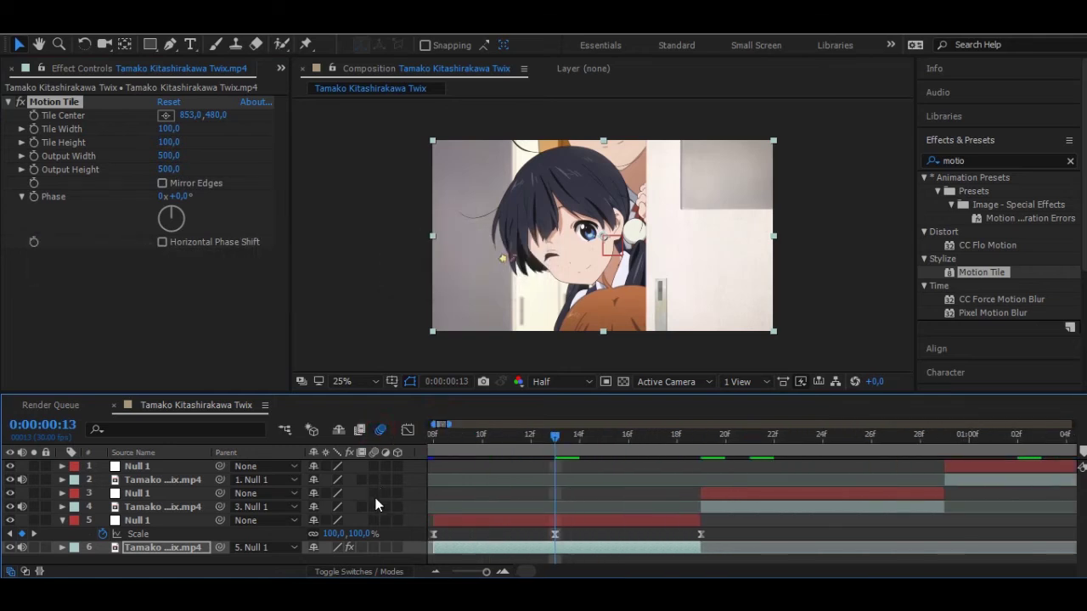
left_click(373, 547)
left_click(373, 519)
left_click_drag(374, 507, 371, 456)
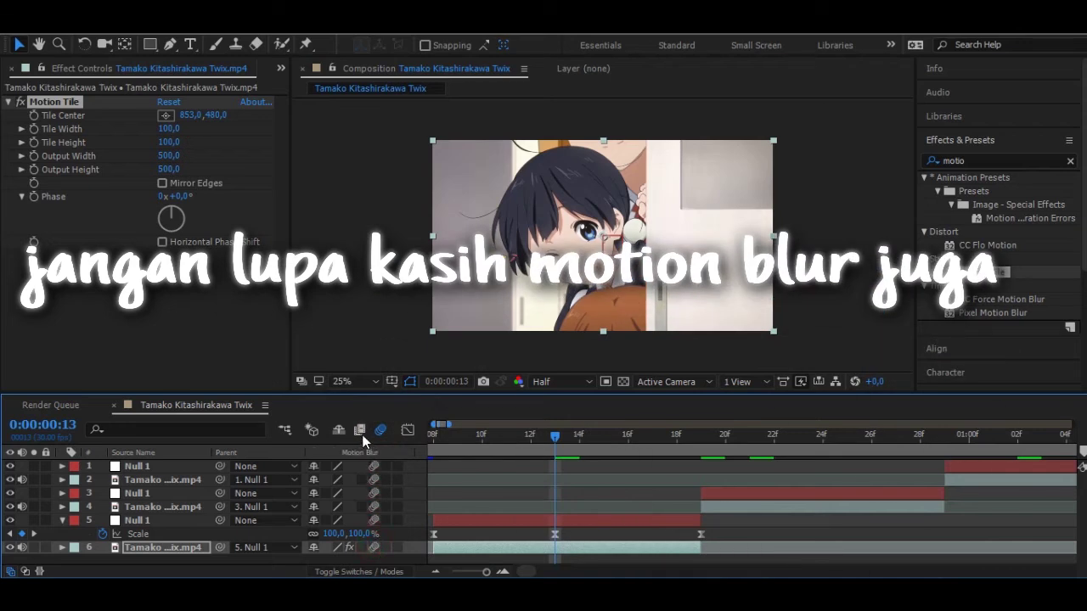
Step: Add a 100% Scale keyframe at 0:00:00:24 on the middle null, layer 3
left_click_drag(494, 444, 788, 483)
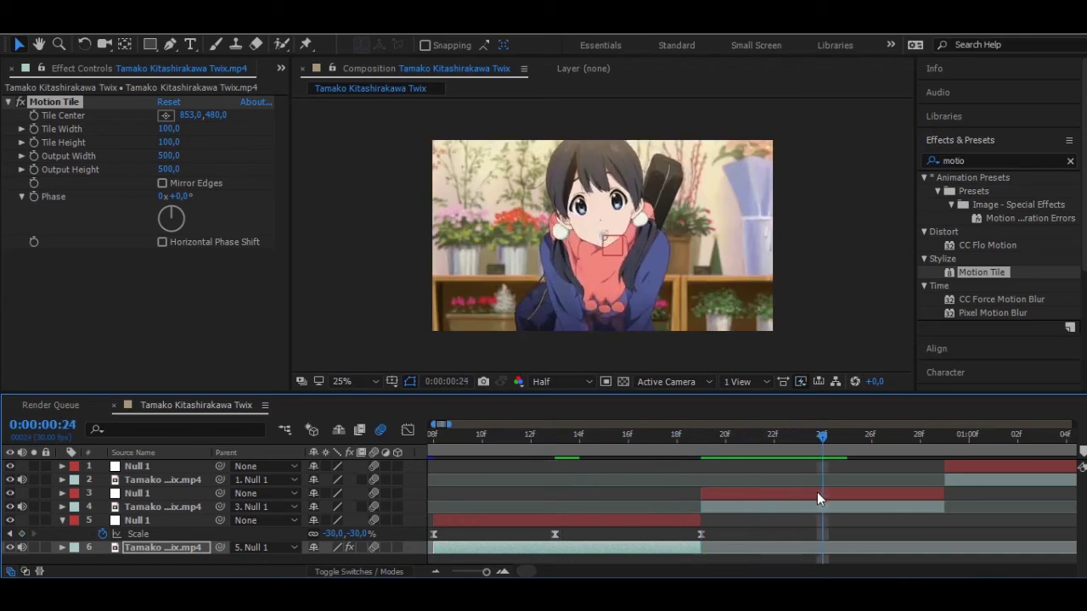
left_click(818, 492)
key("s")
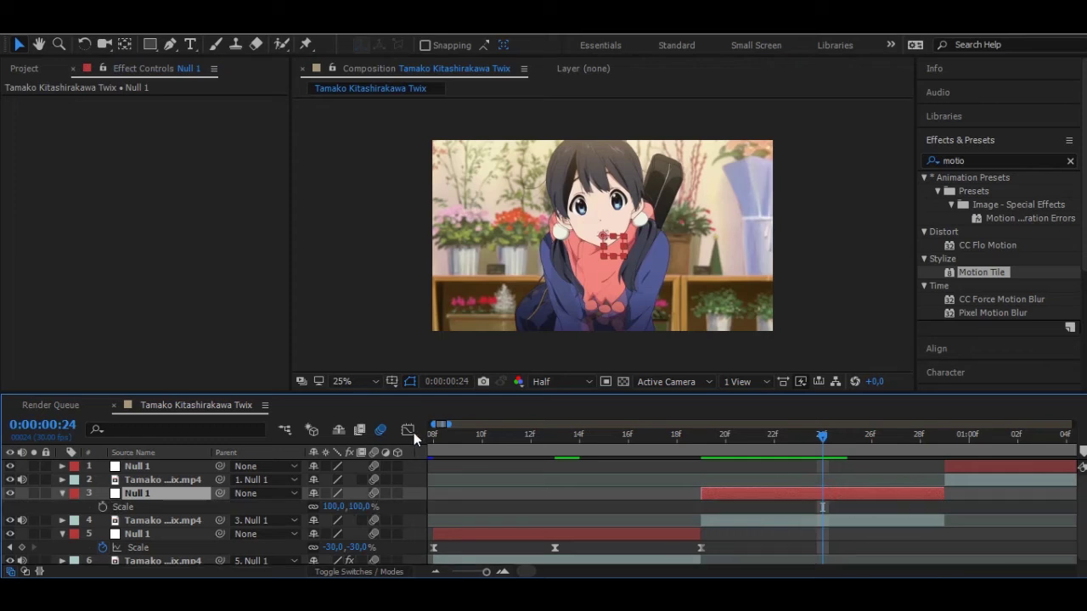
left_click(101, 506)
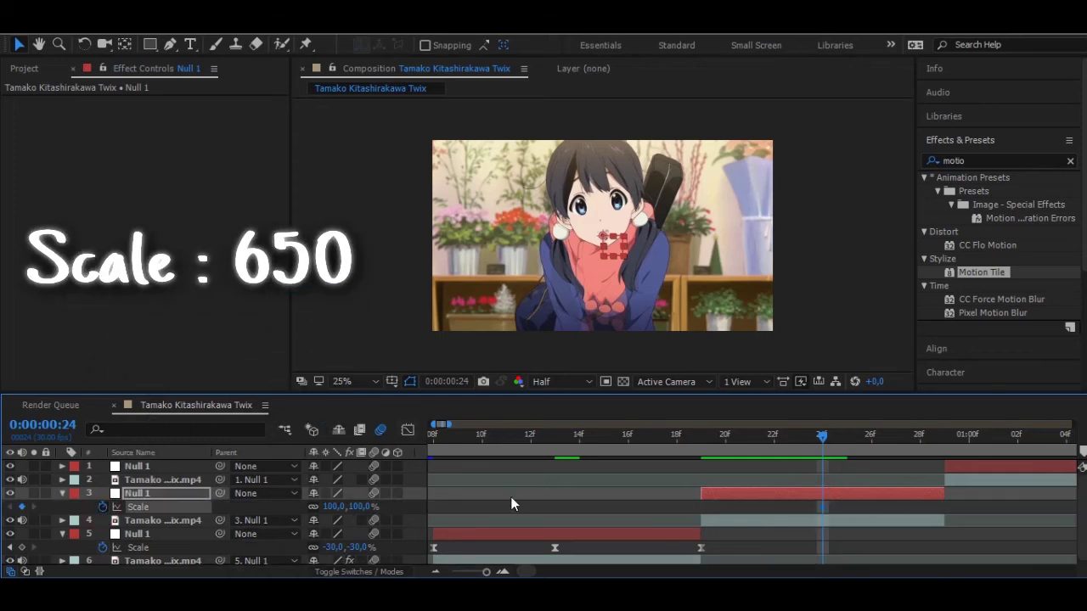
Step: Add a Scale keyframe of 650% at 0:00:00:19, where the middle null starts
left_click(702, 443)
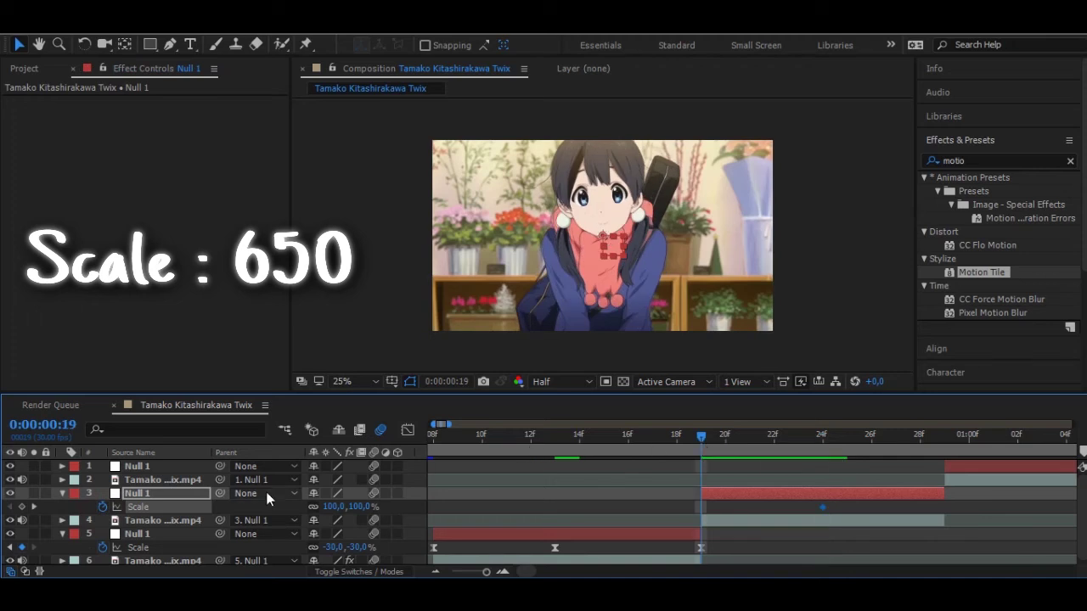
left_click(22, 507)
left_click(357, 507)
type("650")
key("Return")
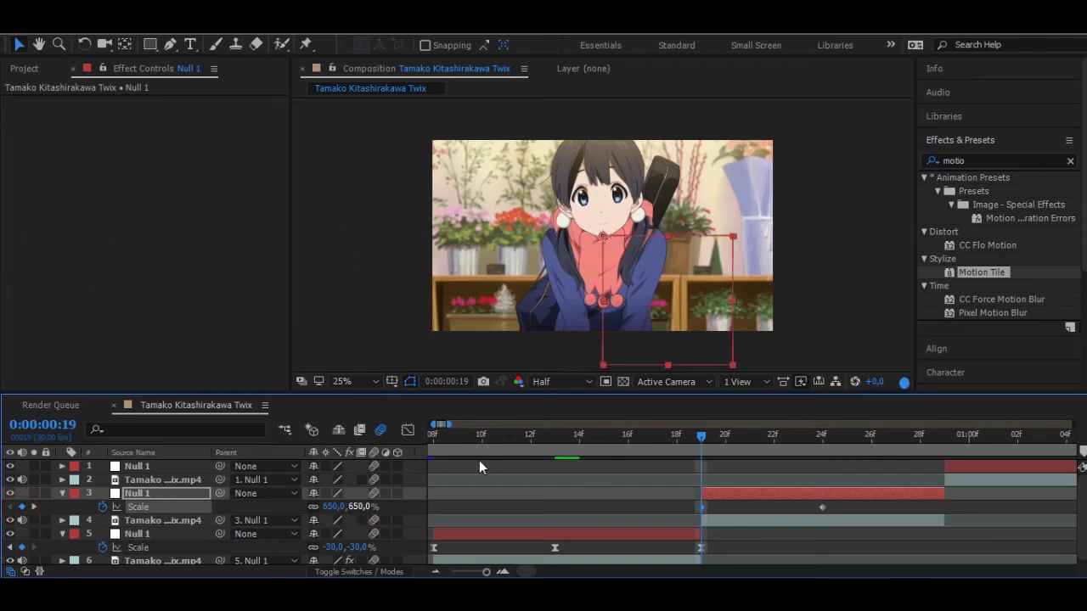
Step: Apply Easy Ease to the middle null's Scale keyframes and reshape the graph into a steep initial drop that flattens towards 0:00:00:24
left_click(411, 430)
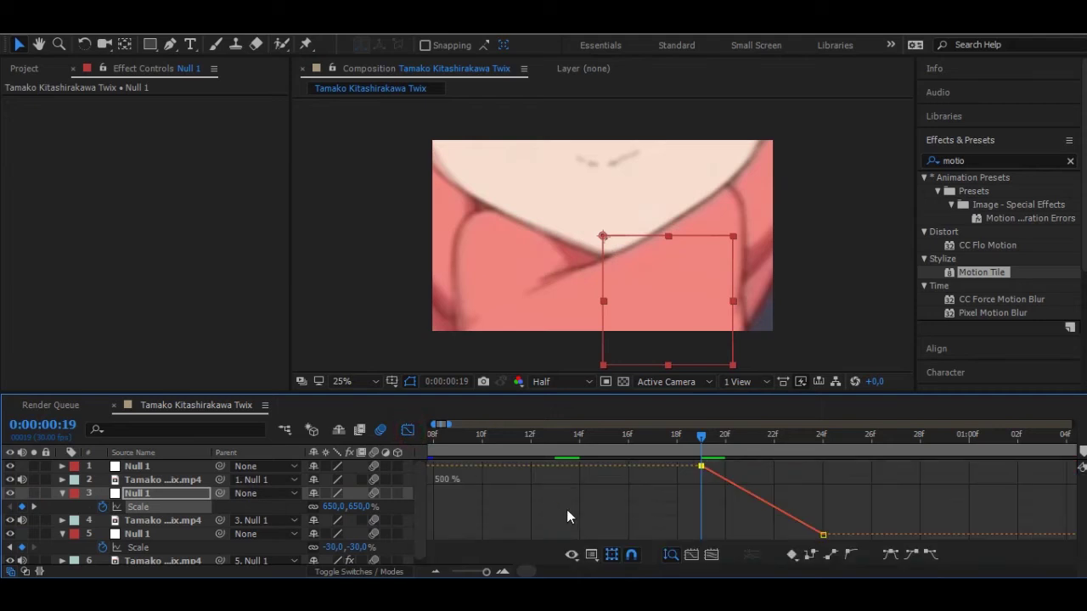
left_click(750, 495)
left_click(890, 554)
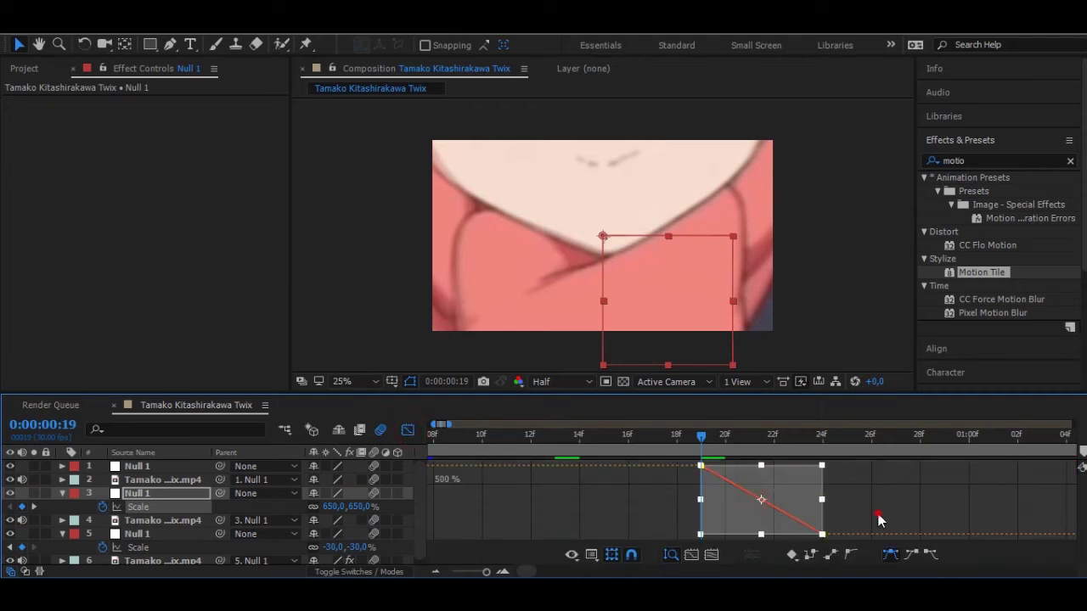
left_click(874, 514)
left_click(823, 536)
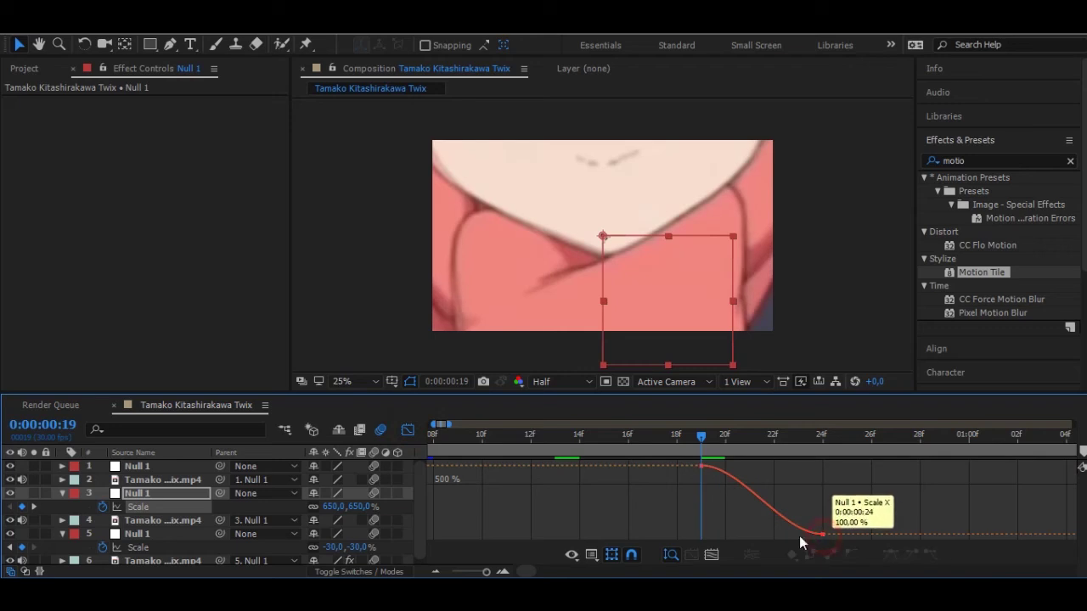
key("ctrl+a")
left_click_drag(783, 537, 695, 535)
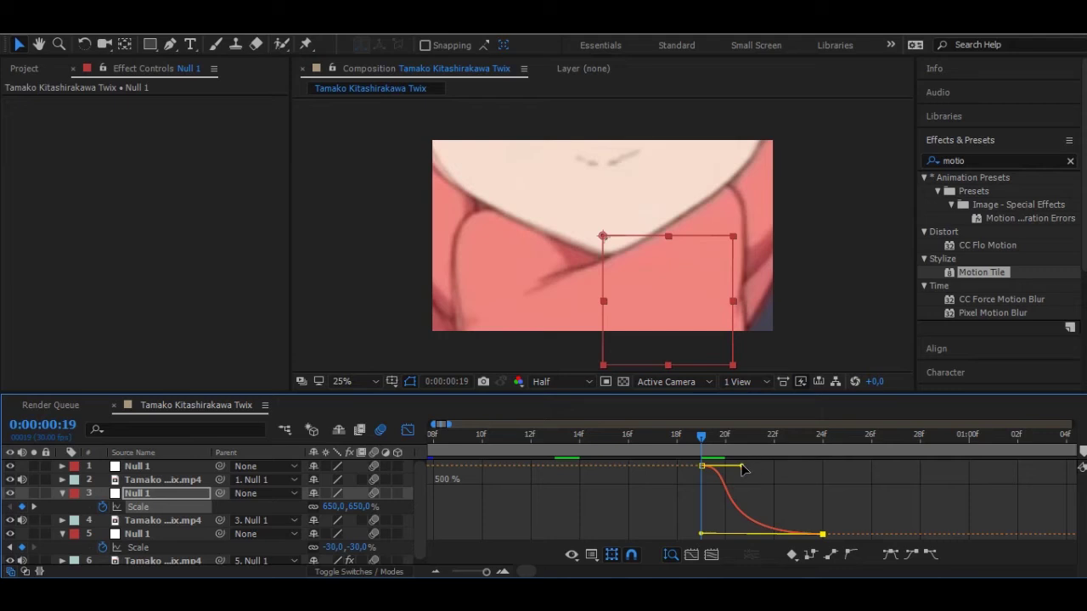
left_click_drag(740, 467, 798, 474)
left_click(407, 430)
Step: Preview the zoom from 0:00:00:13 and turn on Mirror Edges in the earliest clip's Motion Tile effect
left_click(556, 438)
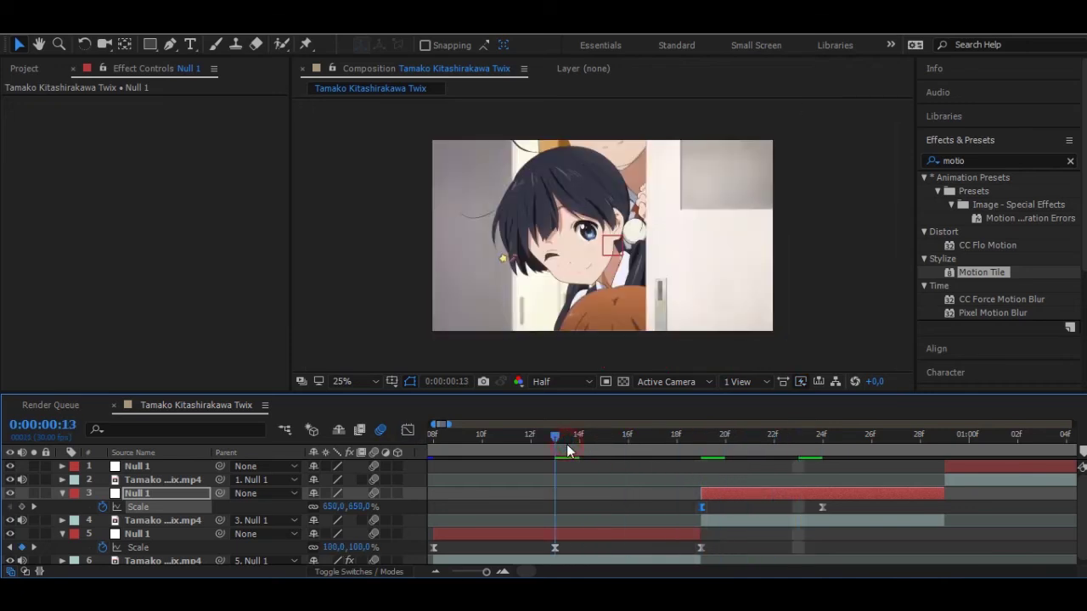
key("space")
key("space")
left_click(666, 559)
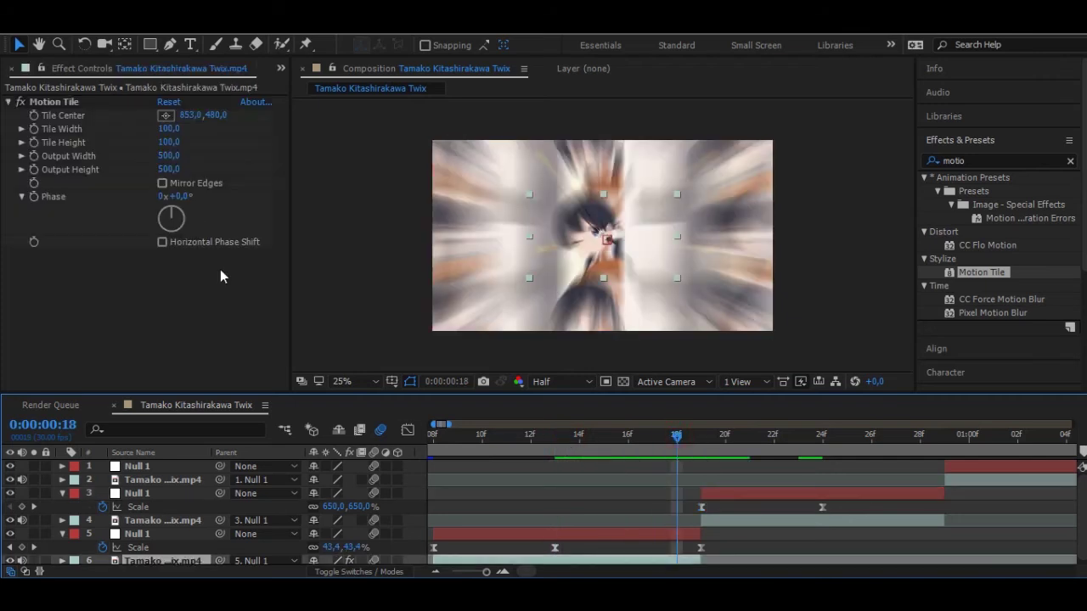
left_click(166, 194)
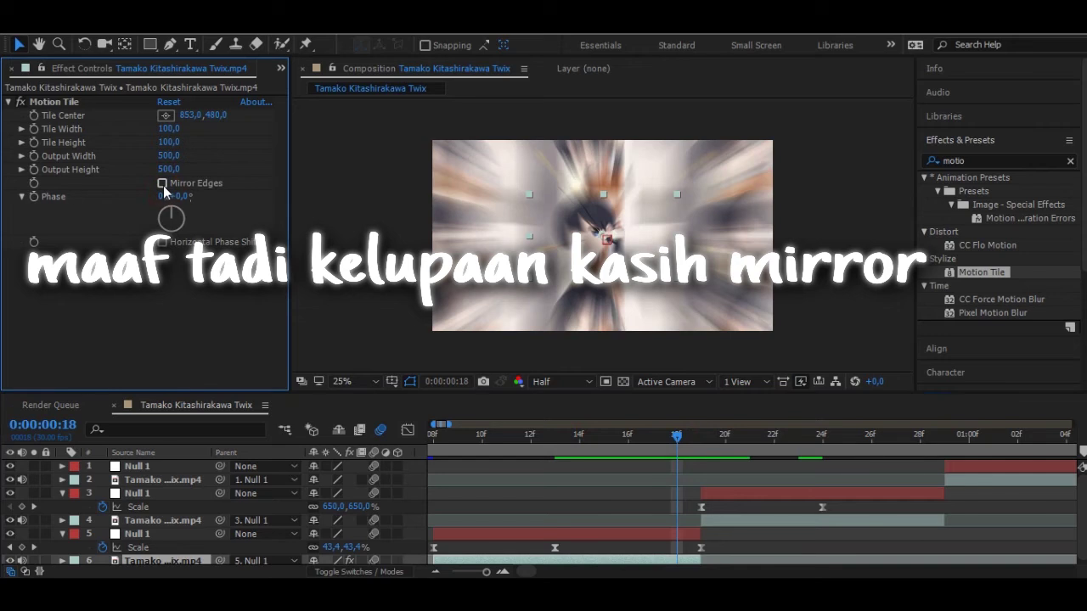
Step: Scrub and play the zoom transition between the earliest and middle clips to check its motion
left_click(735, 520)
left_click(735, 443)
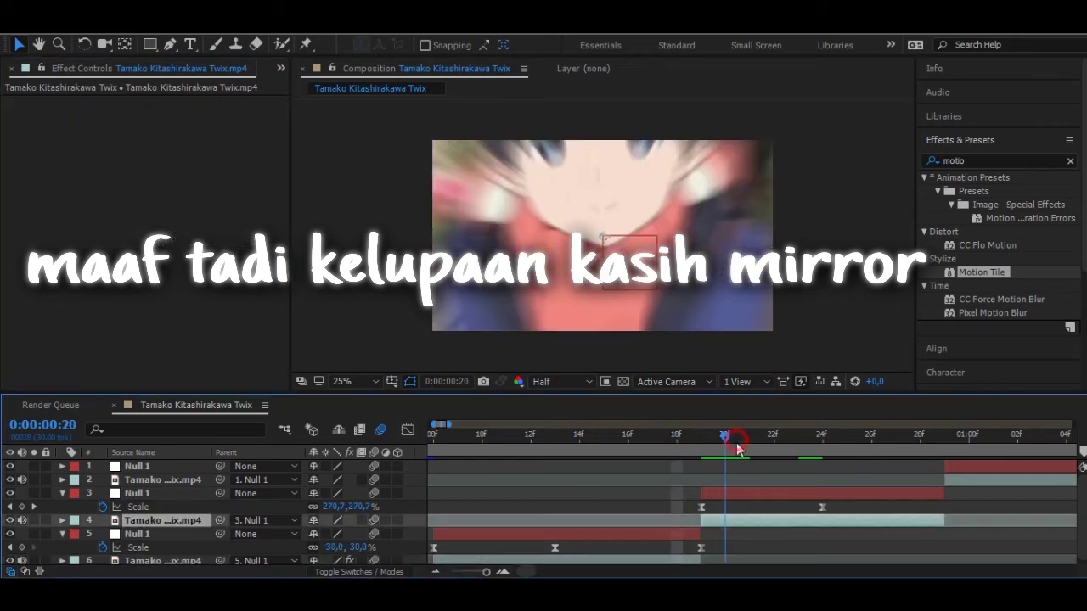
left_click(633, 443)
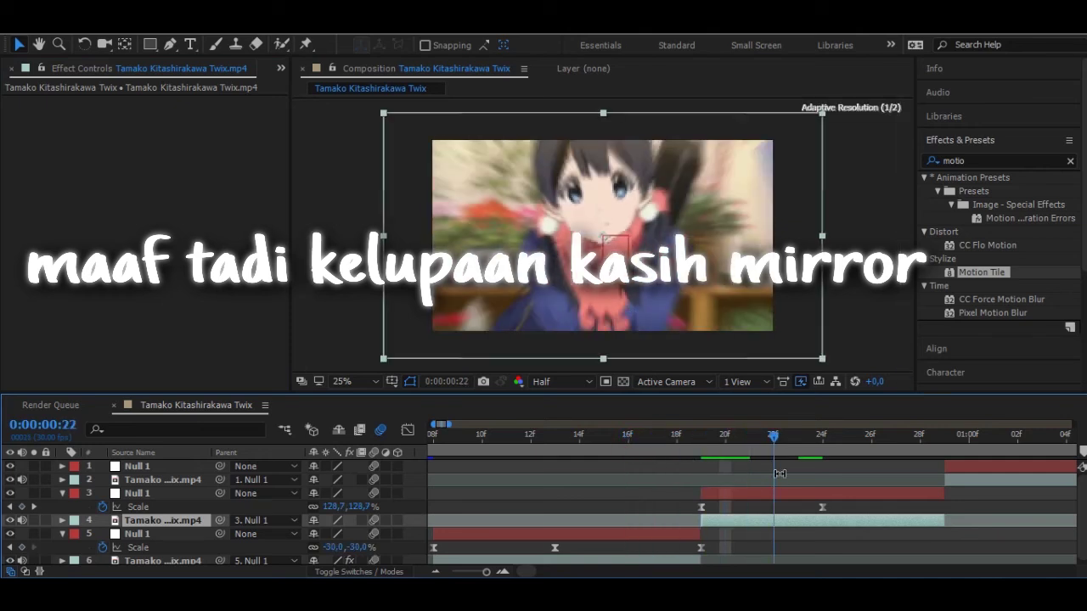
left_click(493, 441)
key("space")
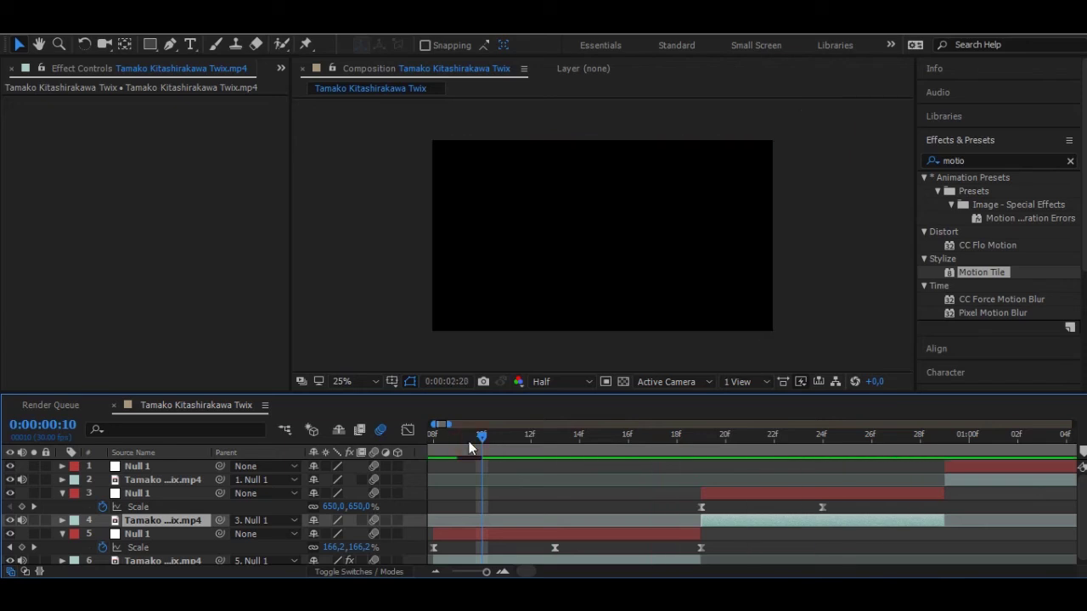
left_click(469, 445)
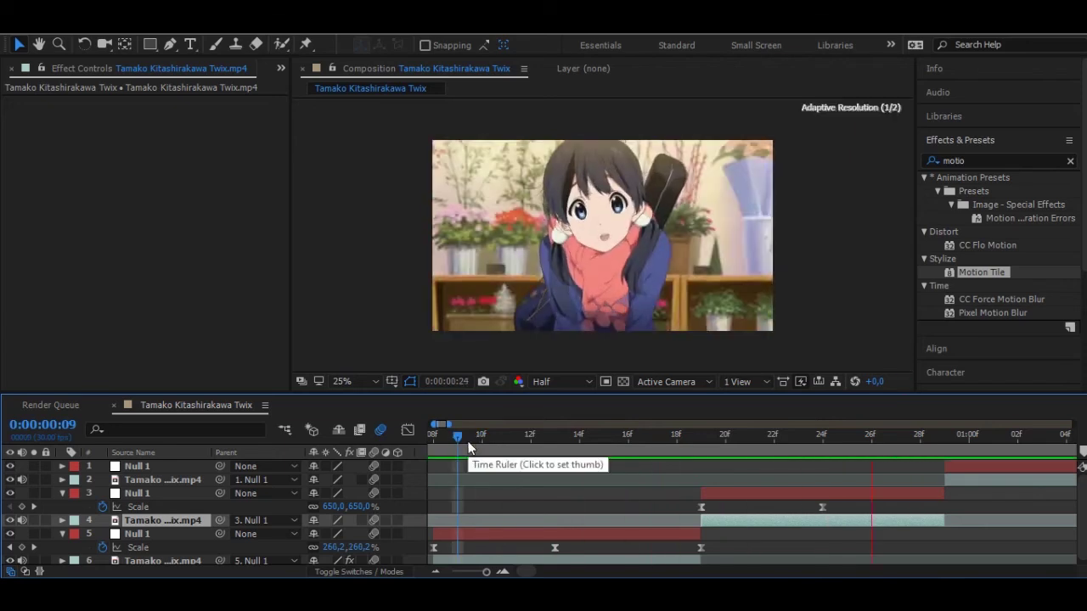
left_click(507, 441)
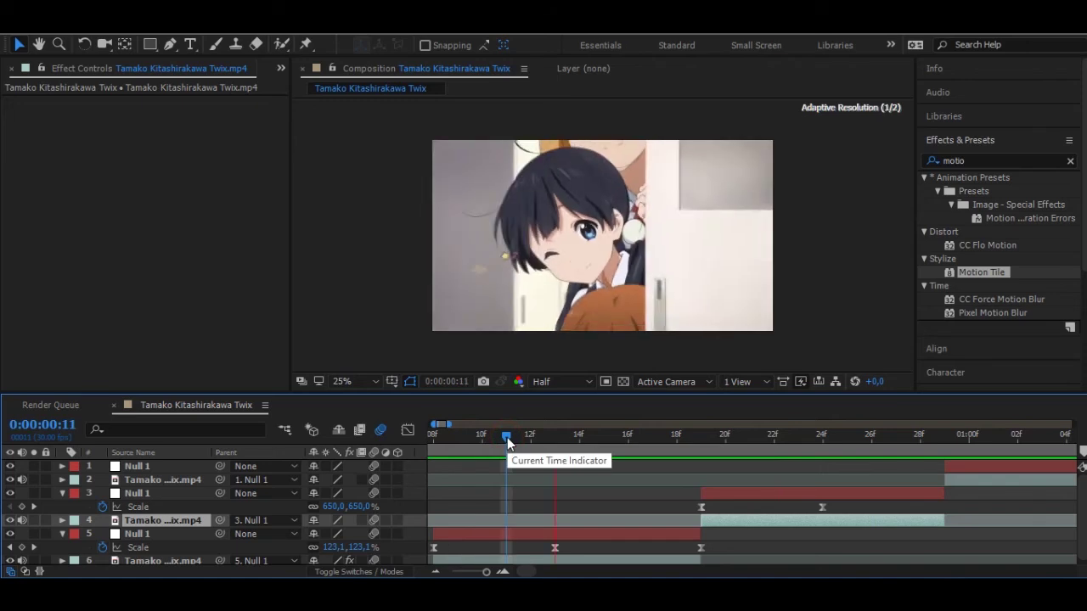
Step: Reveal the middle null's Position and set its first keyframe at 0:00:00:24
left_click_drag(507, 437, 449, 427)
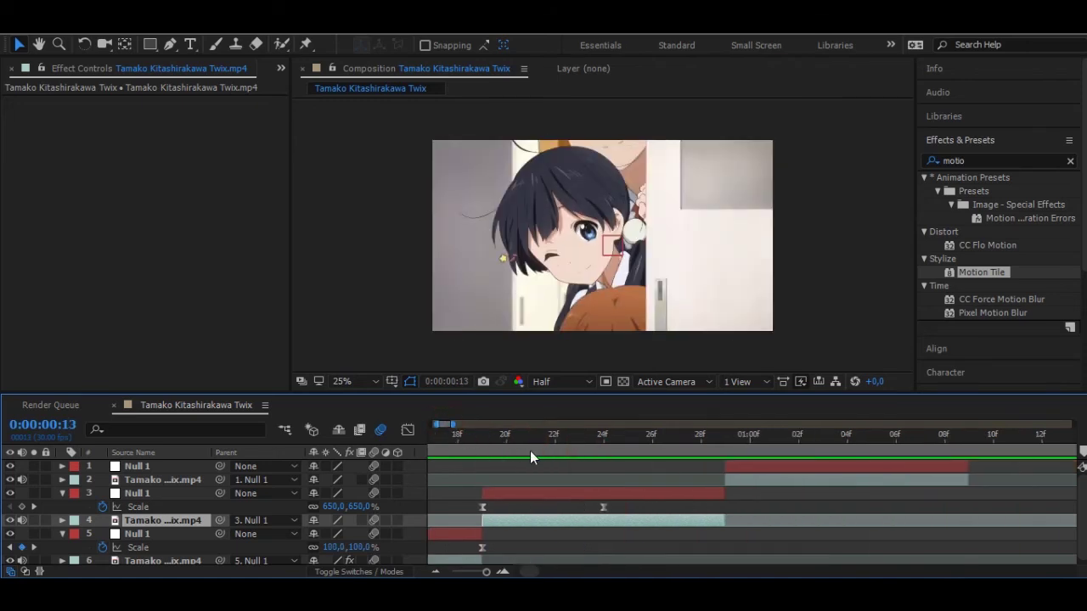
left_click_drag(546, 449, 716, 477)
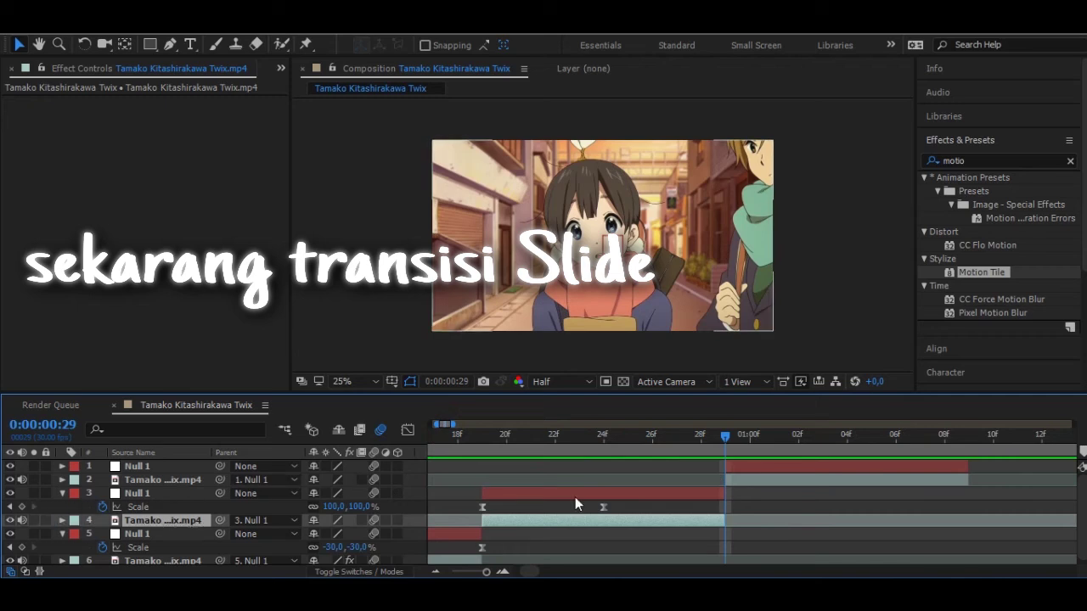
left_click(622, 497)
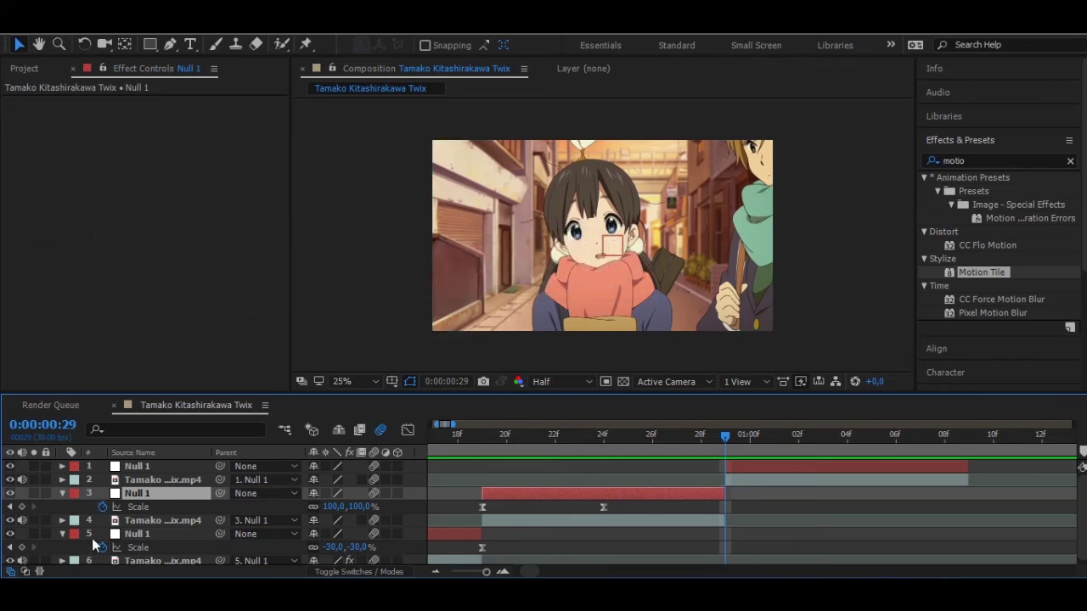
key("shift+p")
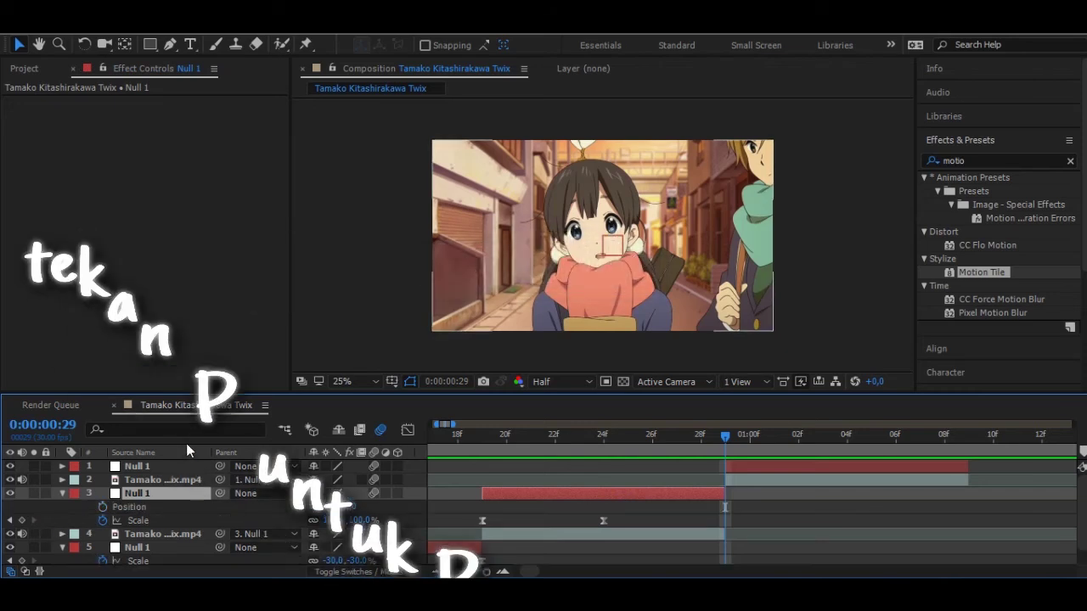
left_click(601, 435)
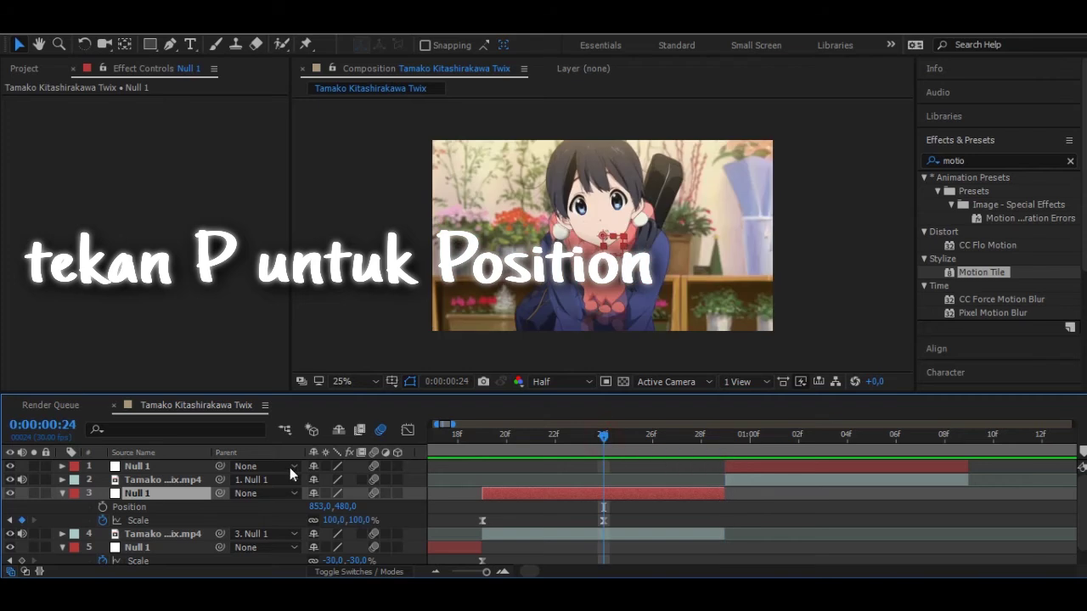
left_click(102, 507)
Step: Add a Position keyframe at 0:00:00:29, the end of the middle null, with X at 1013
left_click(716, 441)
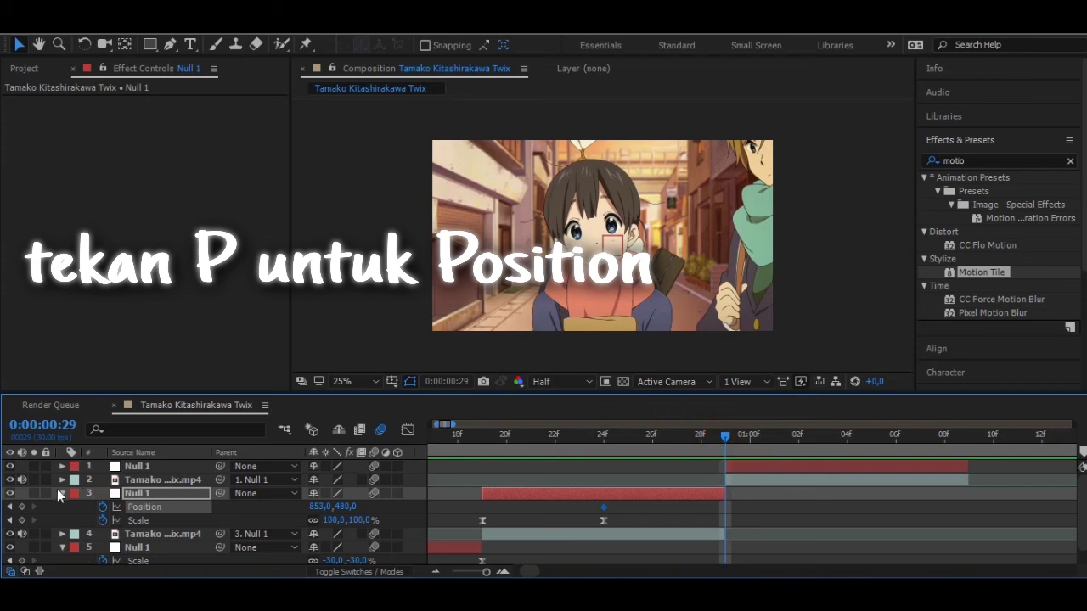
left_click(21, 507)
left_click_drag(321, 506, 451, 573)
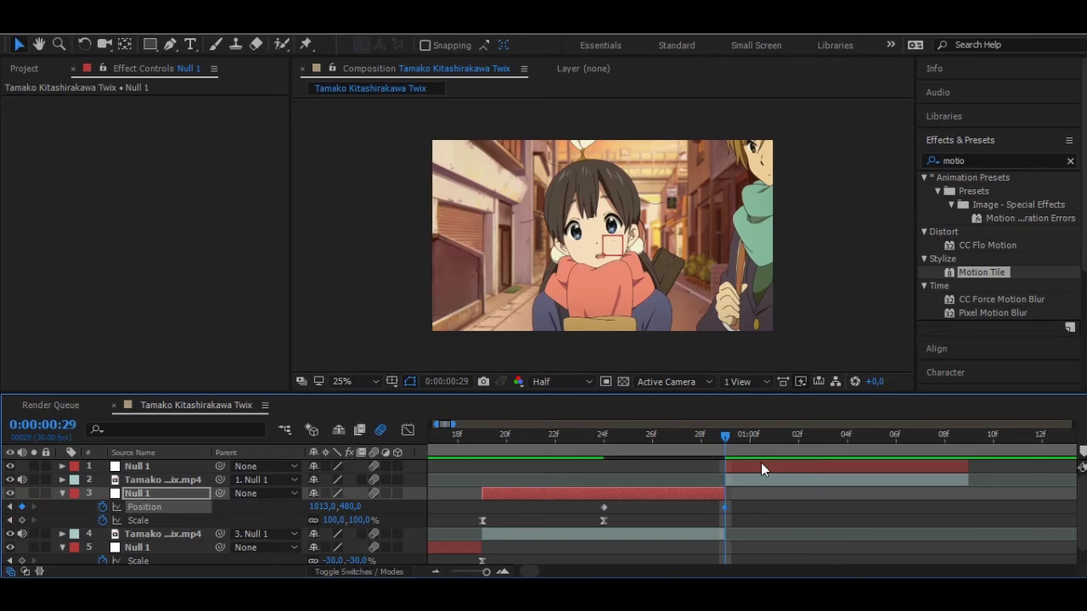
Step: Shift the middle null's end Position keyframe sideways to 1733, 480 and place it at 0:00:00:29
left_click(715, 507)
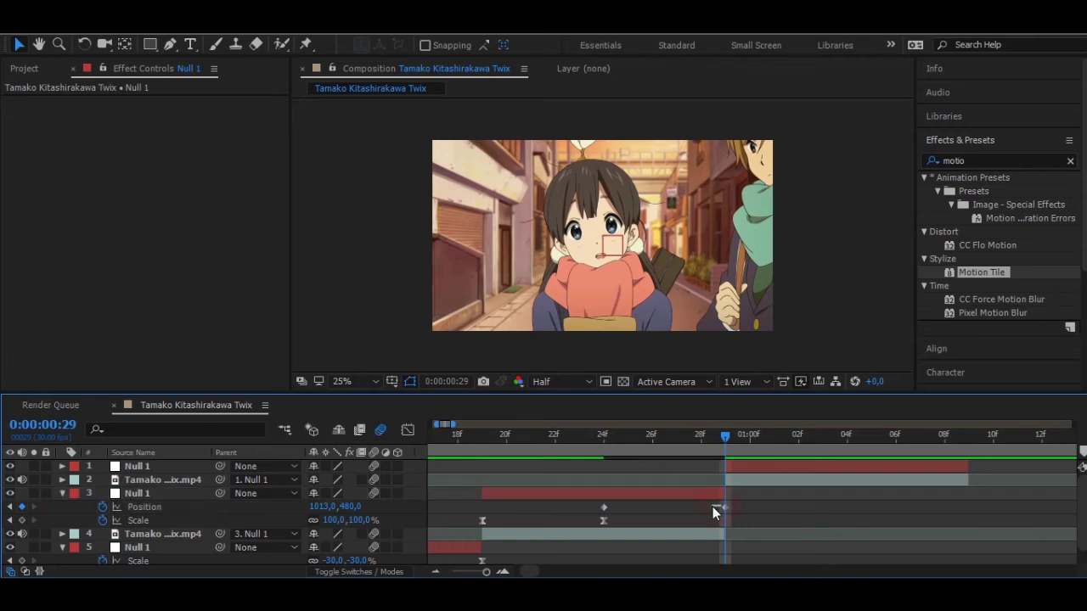
left_click_drag(724, 509, 709, 506)
left_click(698, 438)
key("shift+Right")
key("shift+Right")
key("shift+Right")
key("shift+Right")
key("shift+Right")
key("shift+Right")
key("shift+Right")
key("shift+Right")
key("shift+Right")
key("shift+Right")
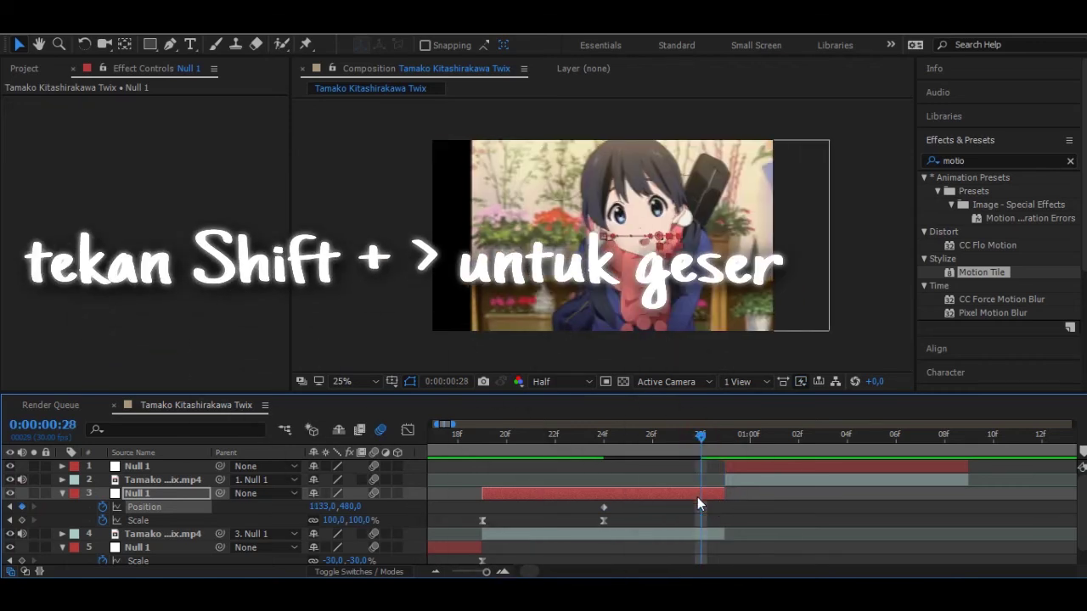
key("shift+Right")
key("shift+Right")
key("shift+Right")
key("shift+Right")
key("shift+Right")
key("shift+Right")
key("shift+Right")
key("shift+Right")
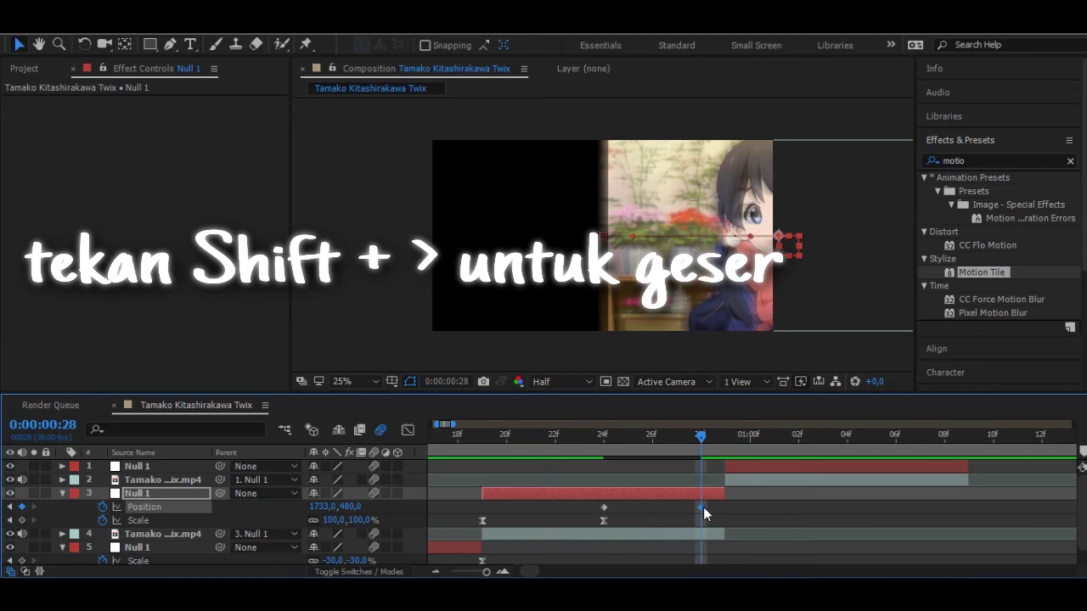
left_click_drag(699, 507, 724, 506)
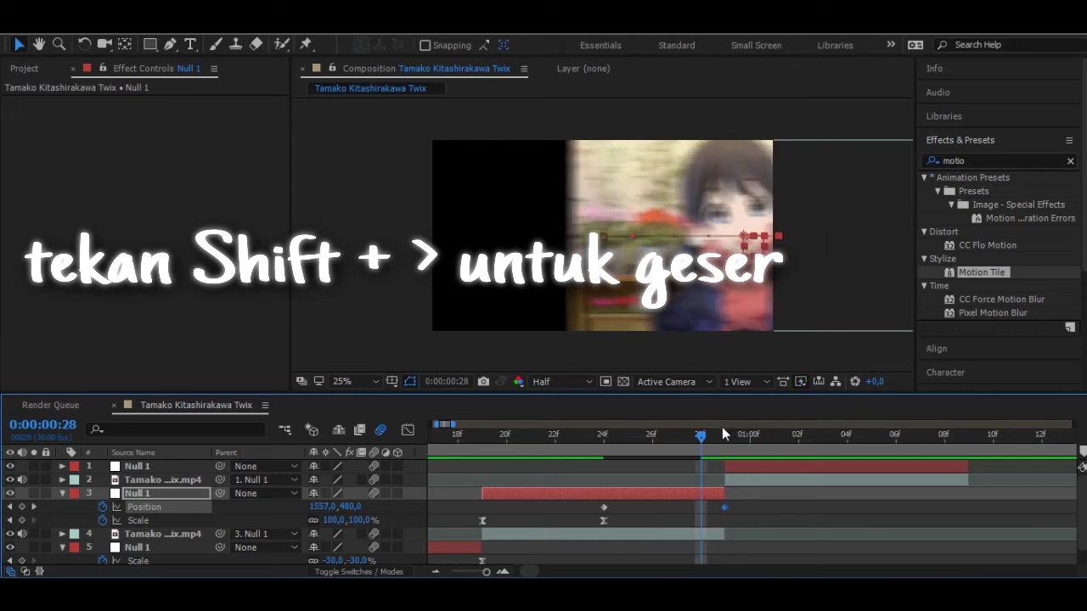
Step: Apply Motion Tile to the middle clip with Output Width and Output Height at 500 and Mirror Edges on
left_click_drag(970, 268, 676, 529)
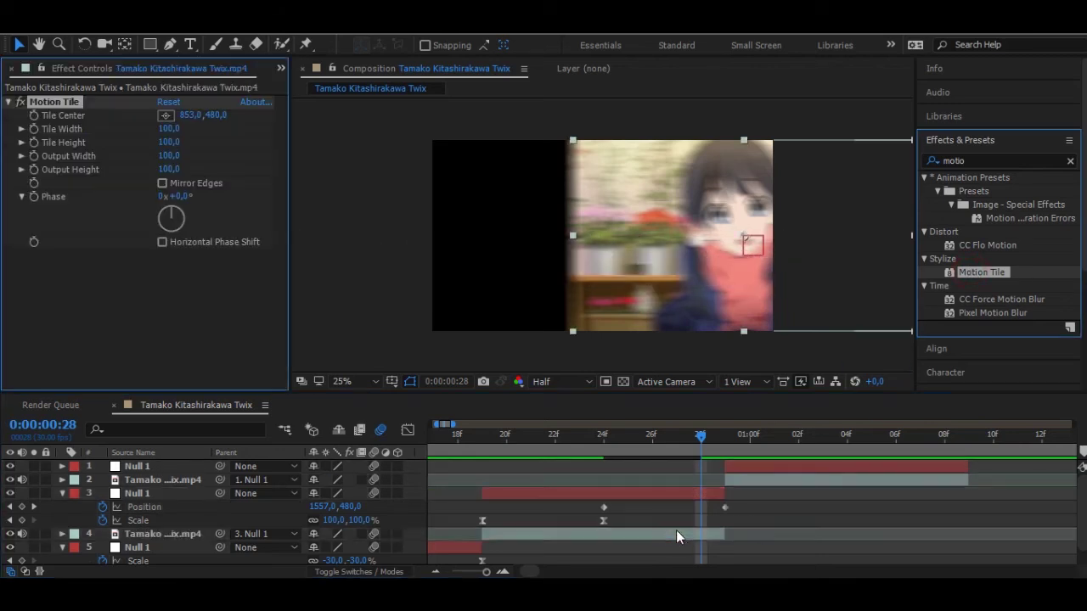
left_click(168, 157)
type("500")
key("Return")
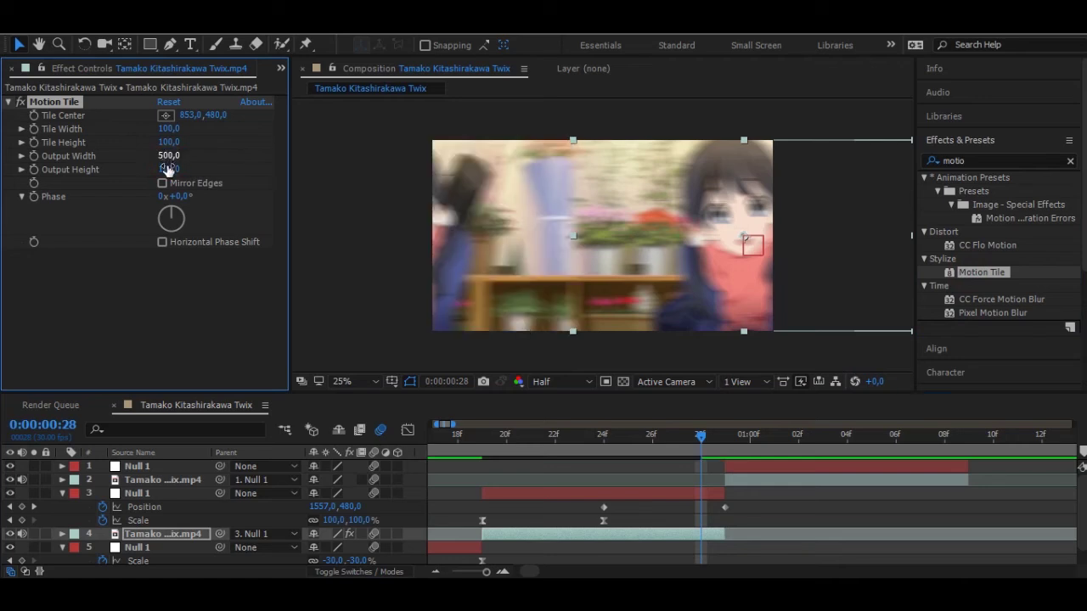
left_click(168, 170)
type("500")
key("Return")
left_click(161, 183)
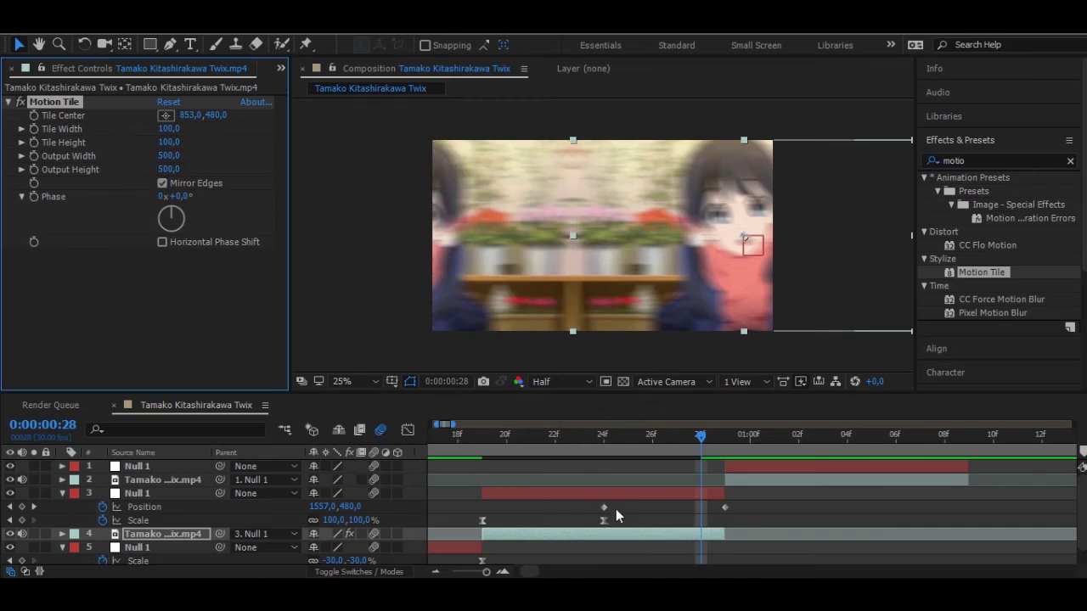
Step: Separate the middle null's Position into X and Y dimensions
left_click(180, 509)
right_click(180, 509)
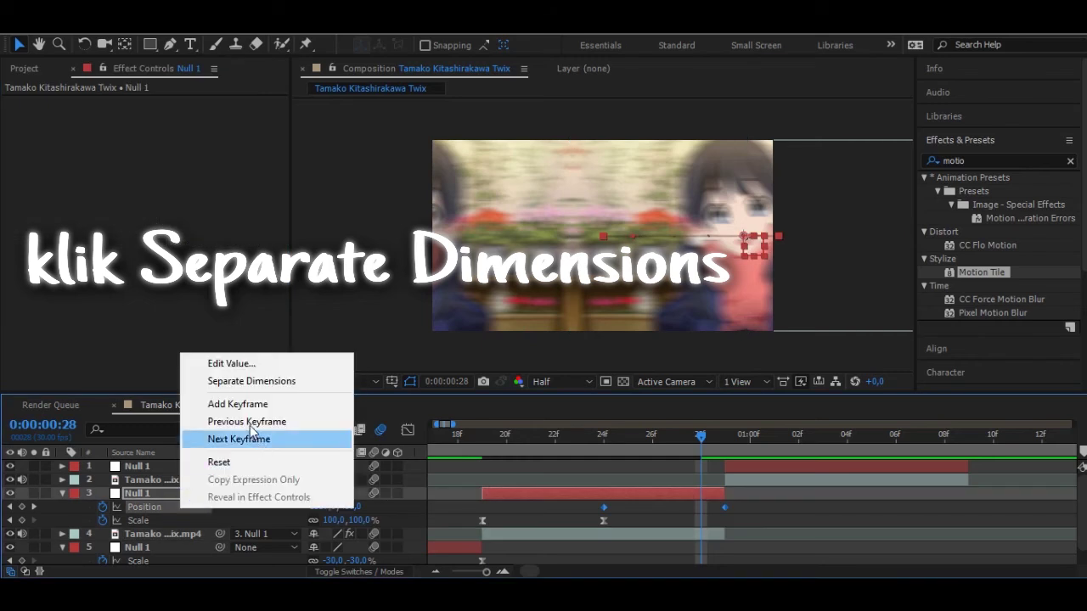
left_click(237, 381)
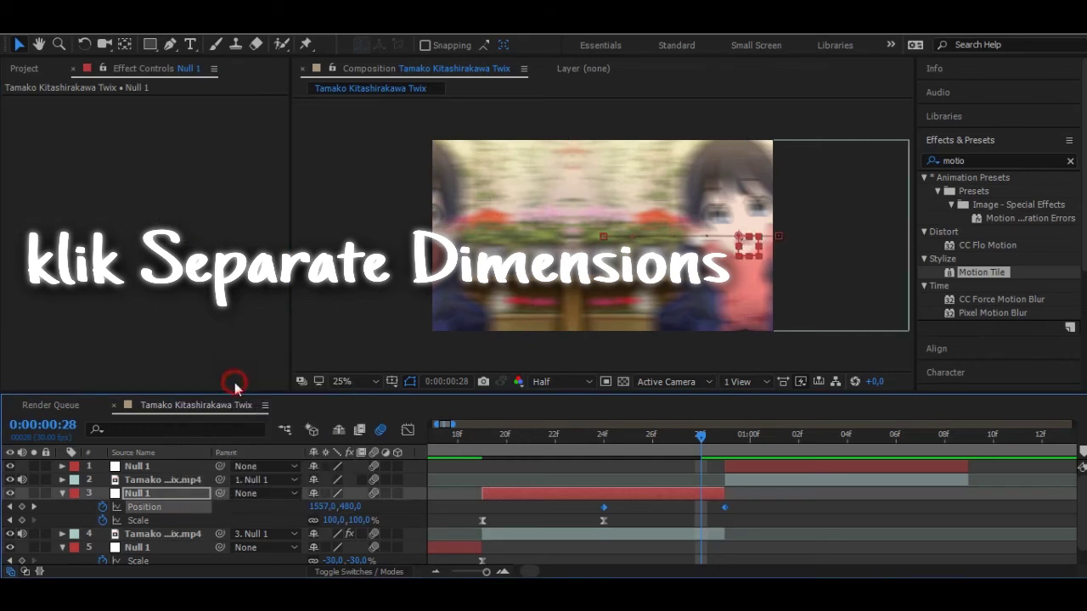
left_click(216, 509)
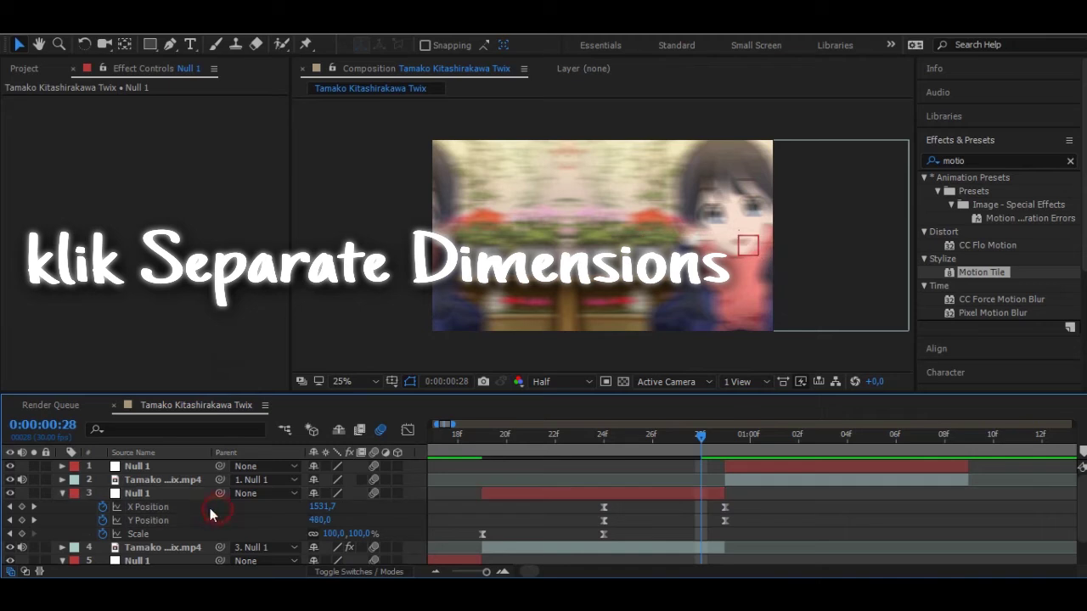
Step: Reshape the middle null's X Position graph to start nearly flat at 0:00:00:24 and rise steeply towards 0:00:00:29
left_click(159, 508)
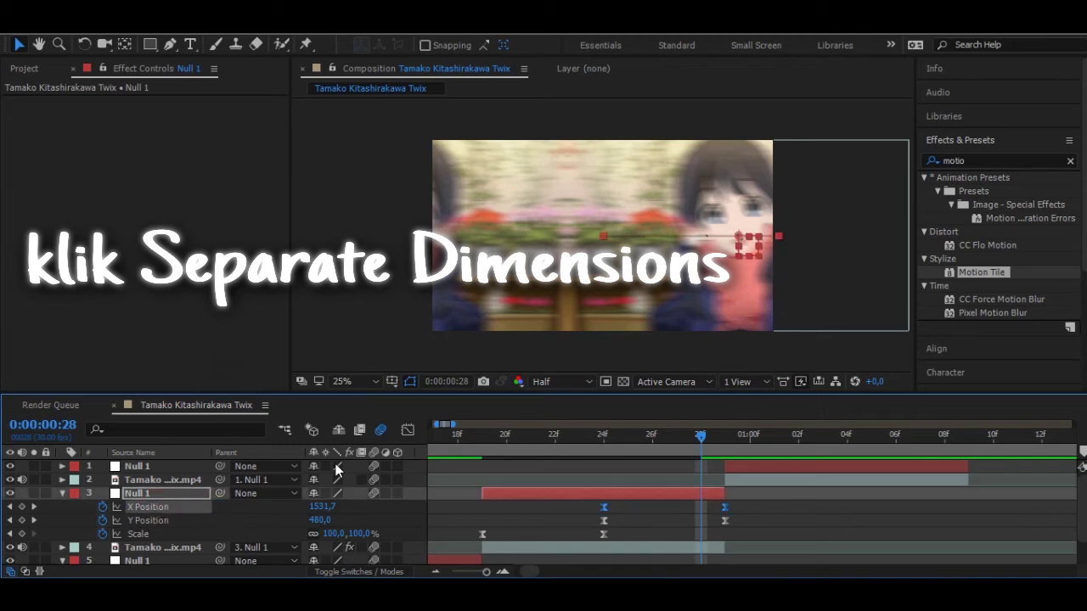
left_click(408, 431)
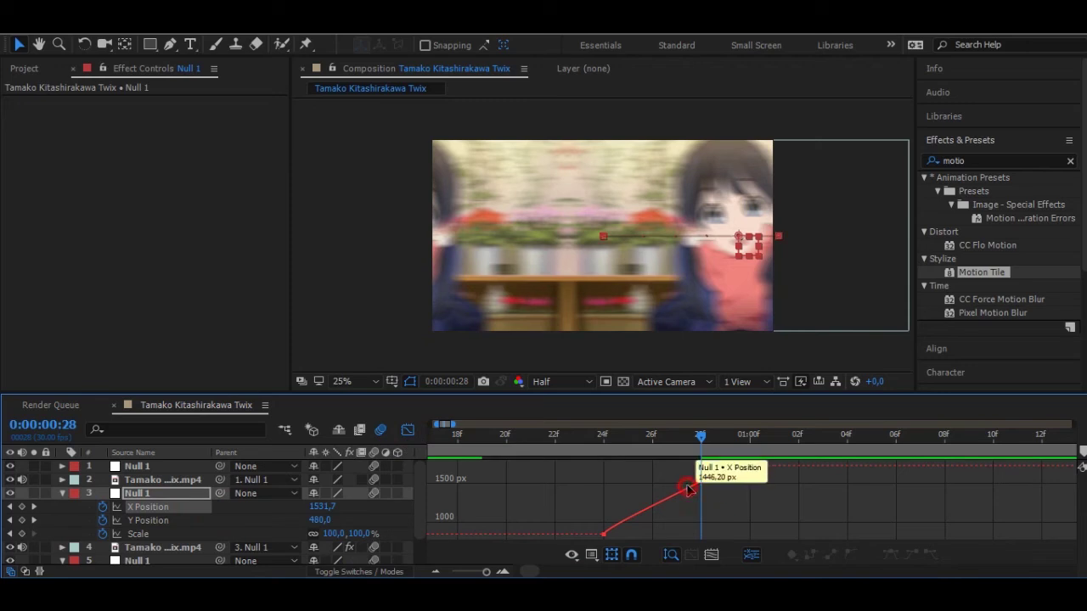
left_click(686, 486)
left_click(555, 521)
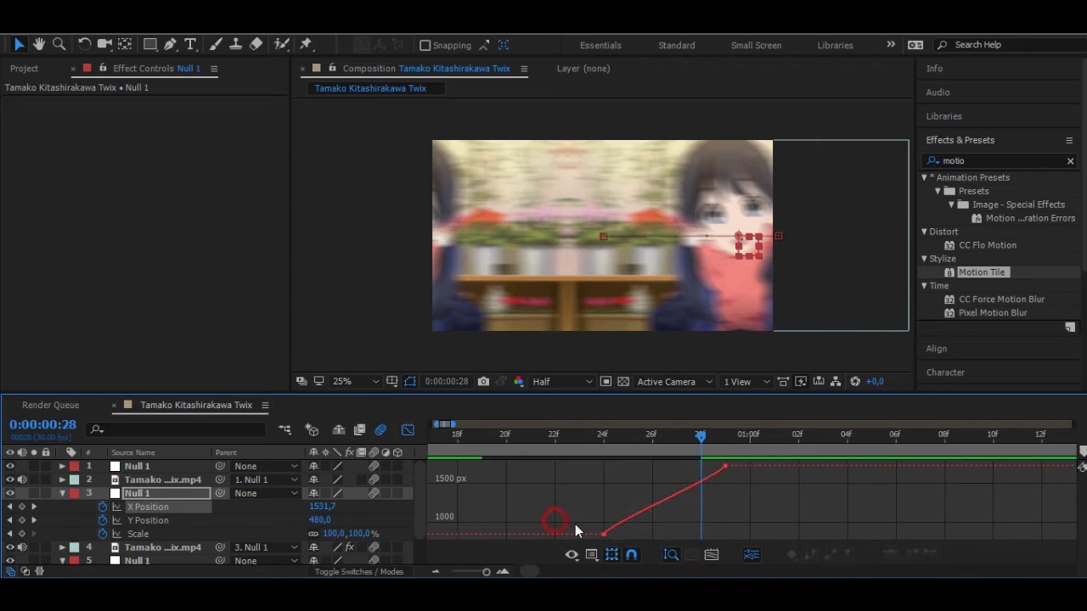
left_click(604, 537)
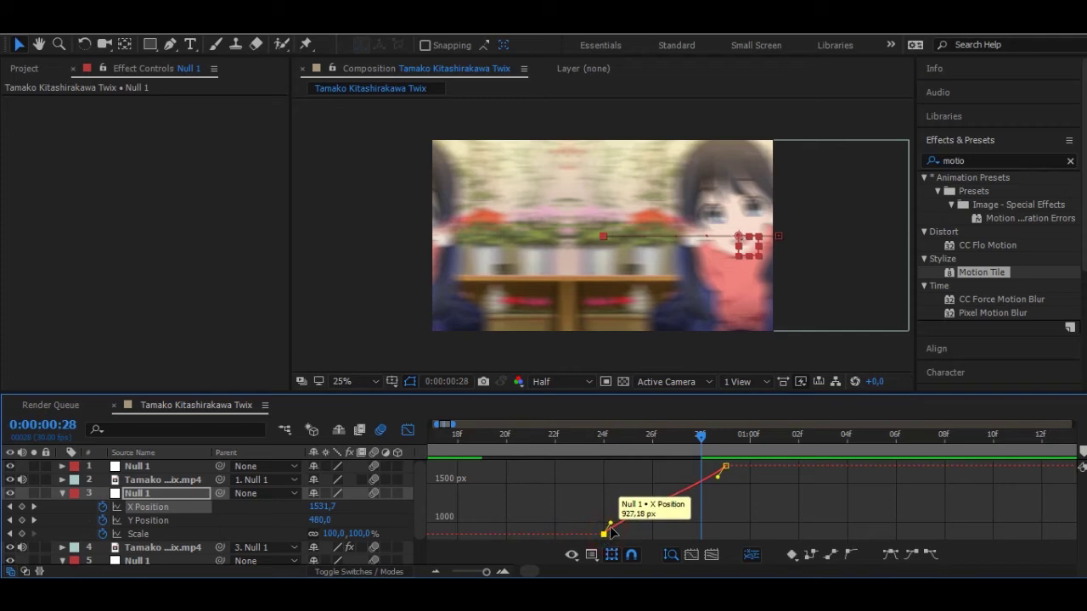
left_click_drag(621, 524, 738, 529)
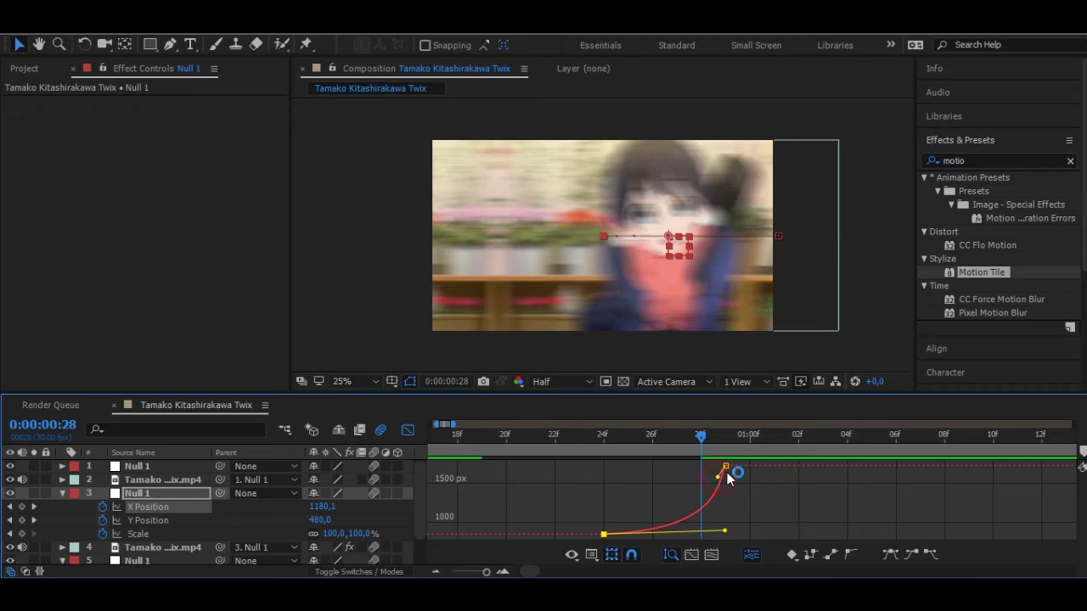
left_click_drag(724, 477, 729, 470)
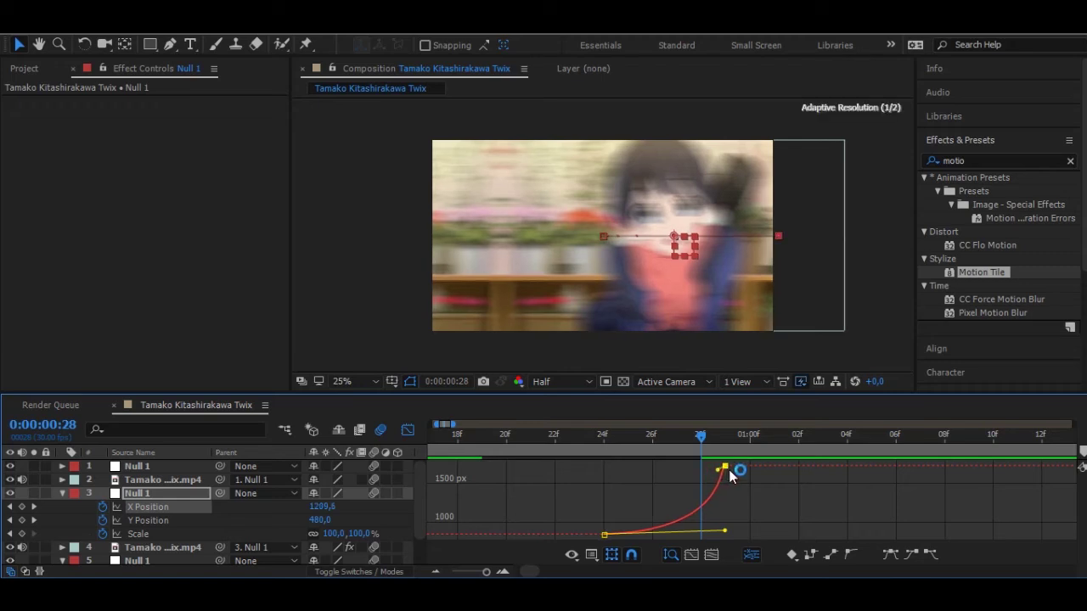
left_click(408, 430)
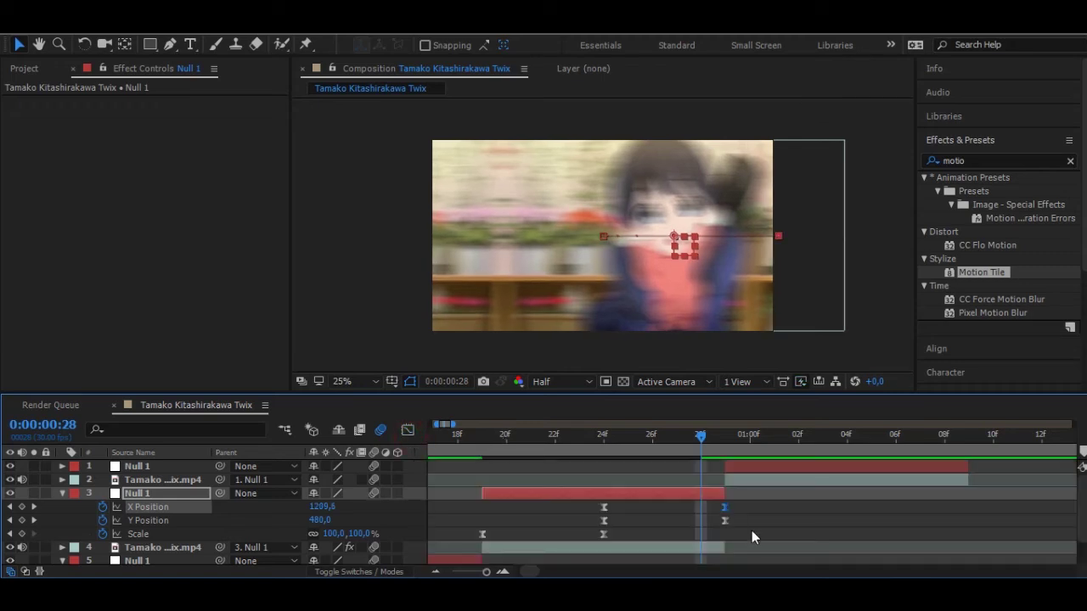
Step: Reveal the last clip's null's Position and set a keyframe at 0:00:01:04
left_click(868, 433)
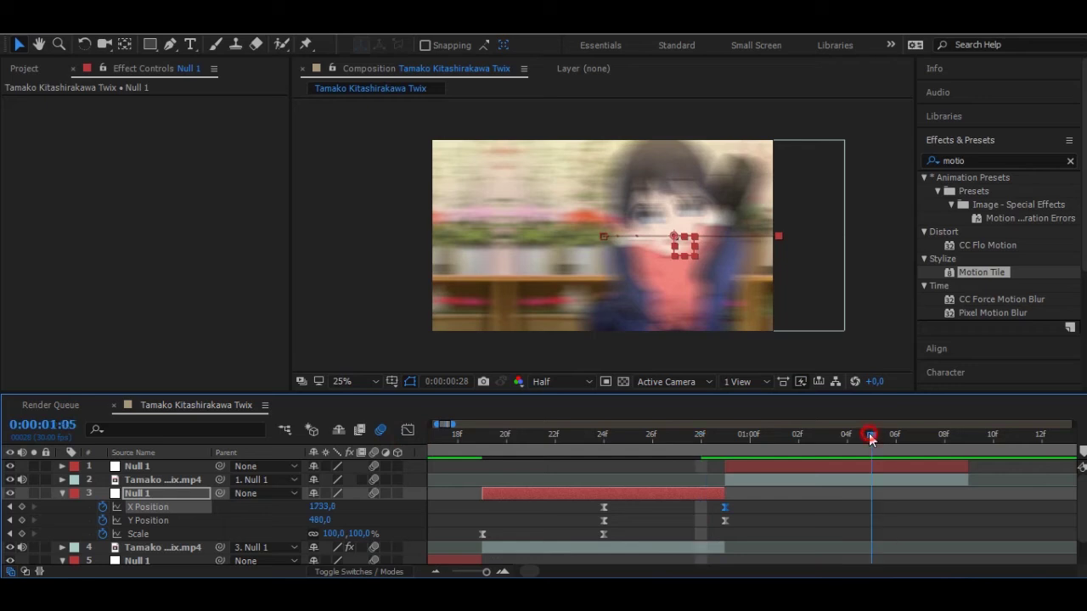
left_click(858, 435)
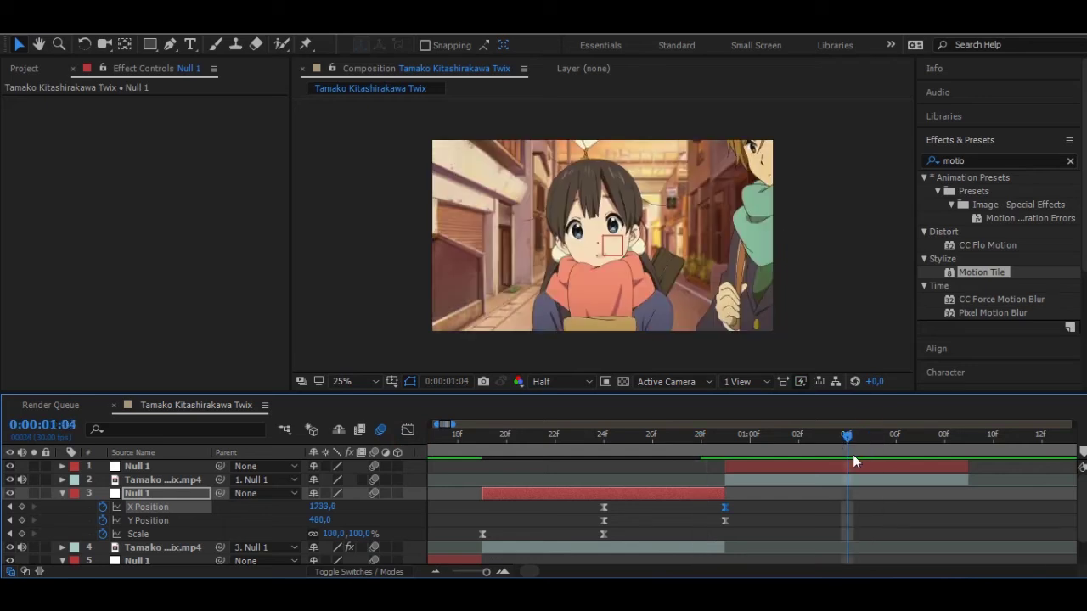
left_click(852, 463)
key("alt+shift+p")
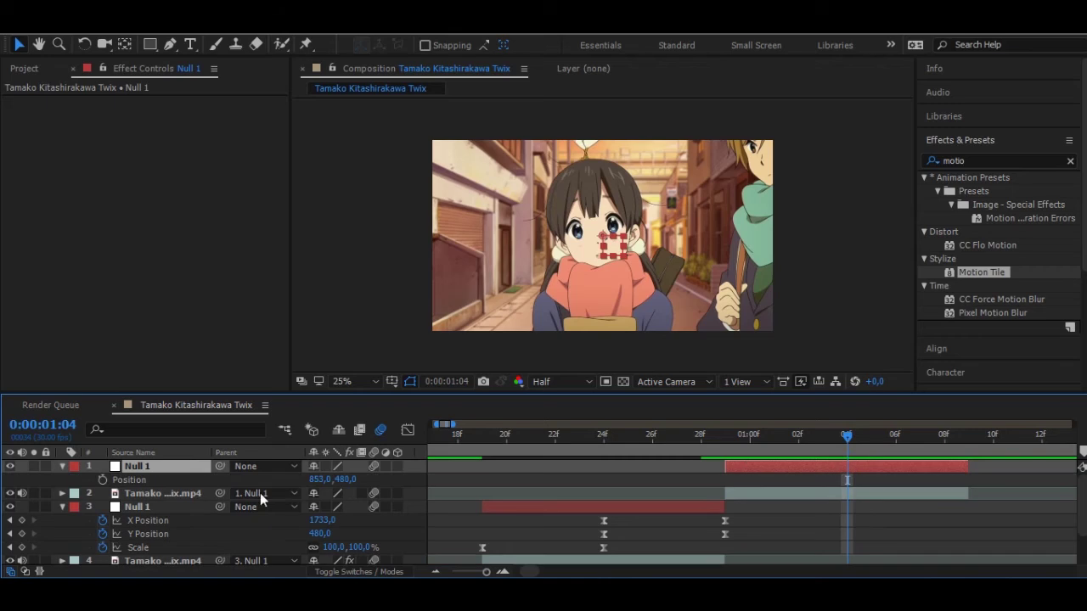
left_click(102, 482)
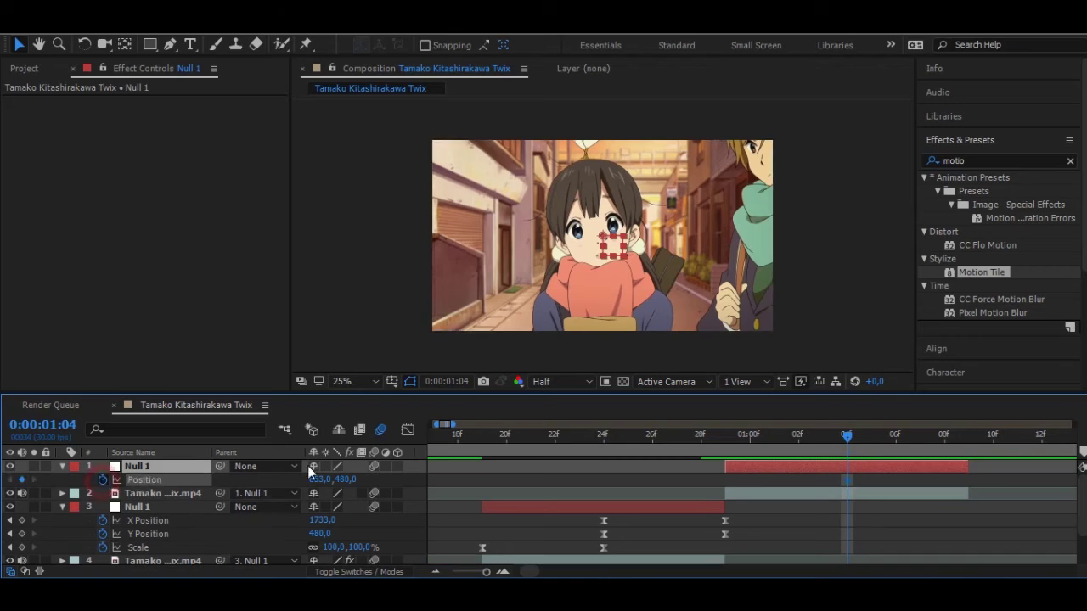
Step: Add a Position keyframe at 0:00:00:29 on the last clip's null and shift it sideways to -147, 480
left_click(726, 437)
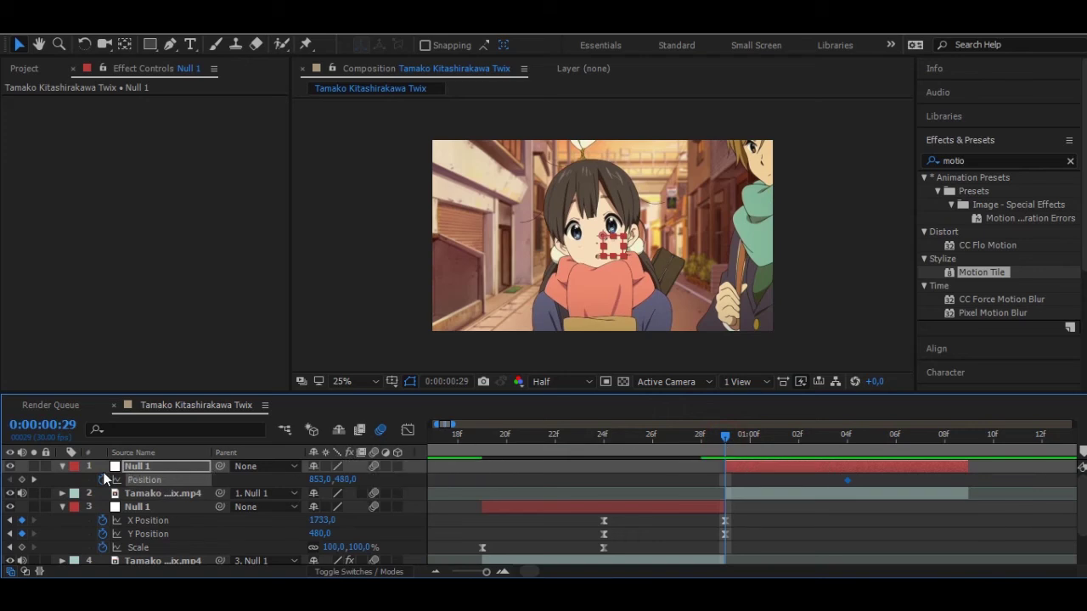
left_click(21, 480)
left_click(345, 481)
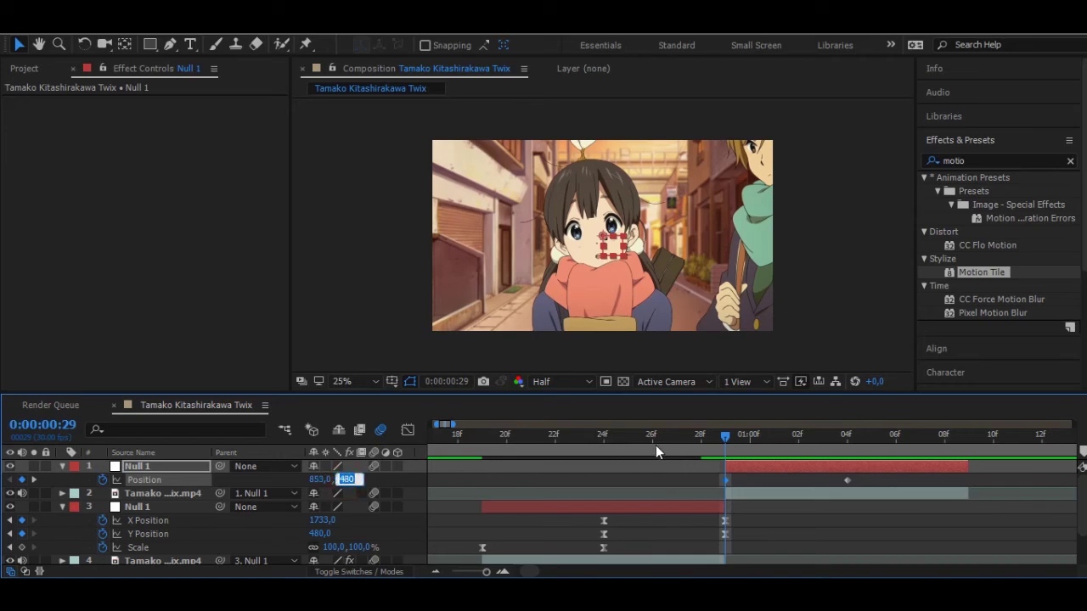
key("Return")
left_click(726, 482)
key("shift+Left")
key("shift+Left")
key("shift+Left")
key("shift+Left")
key("shift+Left")
key("shift+Left")
key("shift+Left")
key("shift+Left")
key("shift+Left")
key("shift+Left")
key("shift+Left")
key("shift+Left")
key("shift+Left")
key("shift+Left")
key("shift+Left")
key("shift+Left")
key("shift+Left")
key("shift+Left")
key("shift+Left")
key("shift+Left")
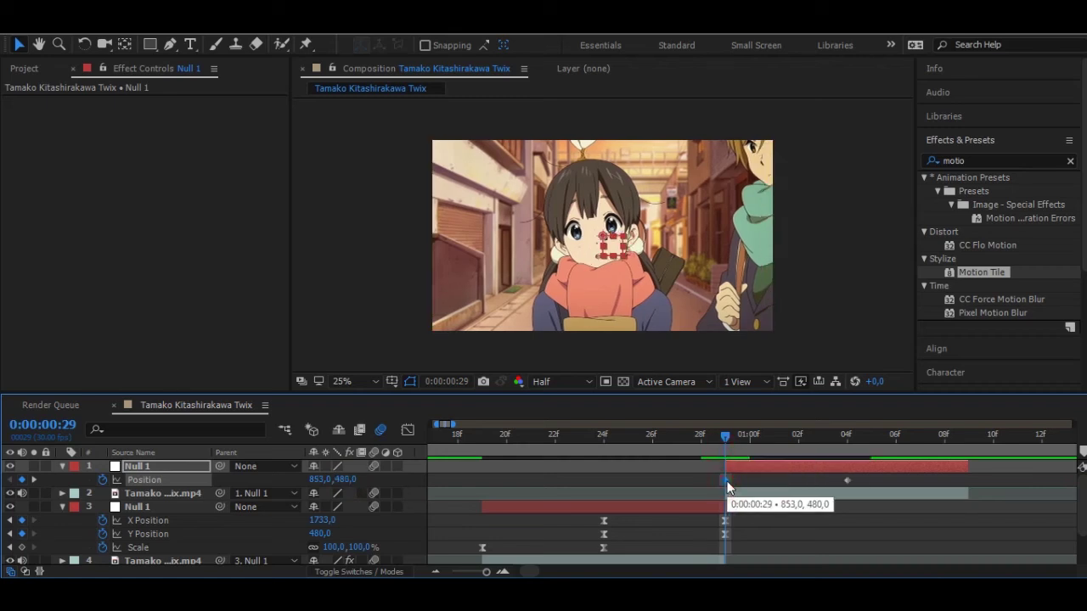
key("shift+Left")
key("shift+Left")
key("shift+Left")
key("shift+Left")
key("shift+Left")
key("shift+Left")
key("shift+Left")
key("shift+Left")
key("shift+Left")
key("shift+Left")
key("shift+Left")
key("shift+Left")
key("shift+Left")
key("shift+Left")
key("shift+Left")
key("shift+Left")
key("shift+Left")
key("shift+Left")
key("shift+Left")
key("shift+Left")
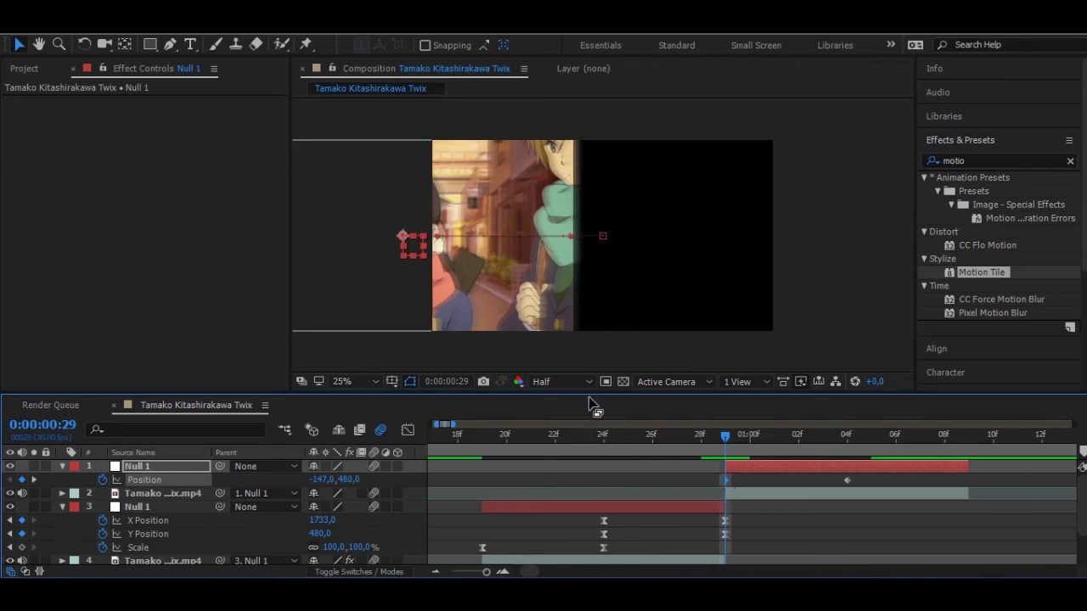
Step: Show the last clip's null's Position in the graph editor and separate it into X and Y dimensions
left_click(408, 431)
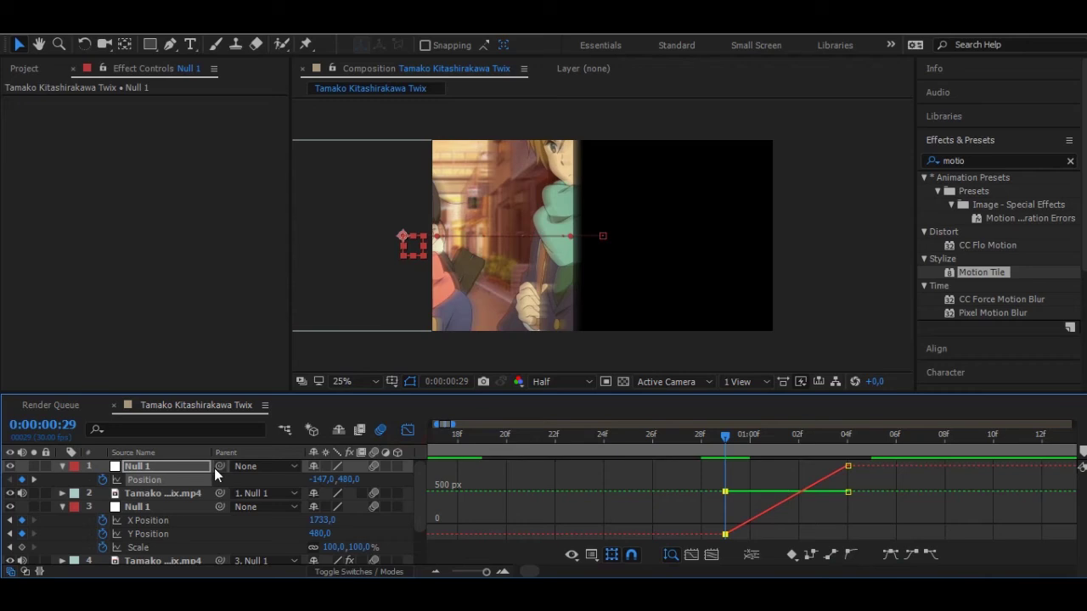
right_click(155, 482)
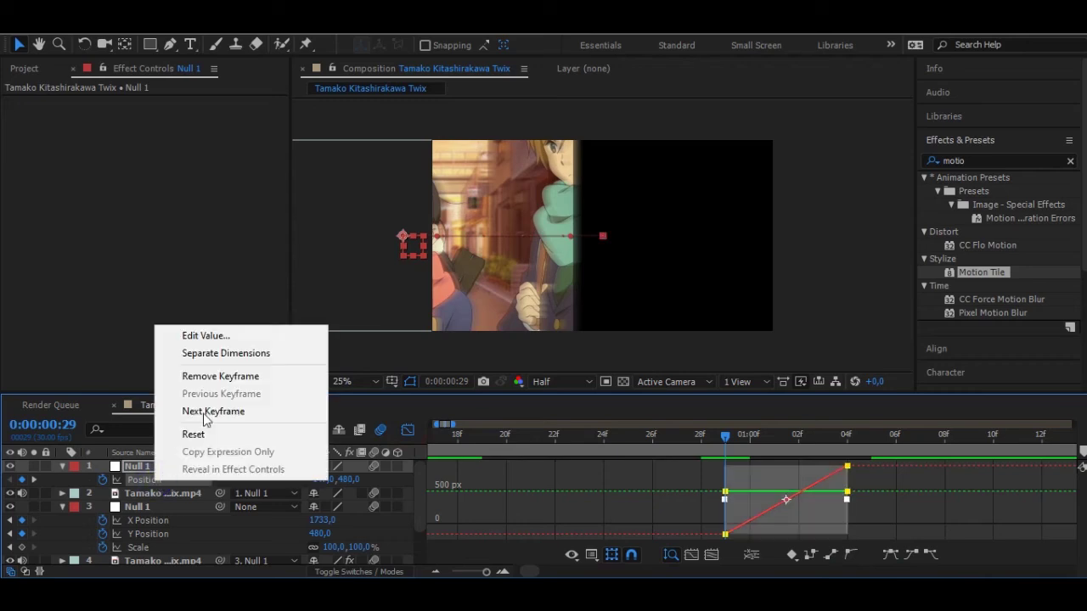
left_click(219, 353)
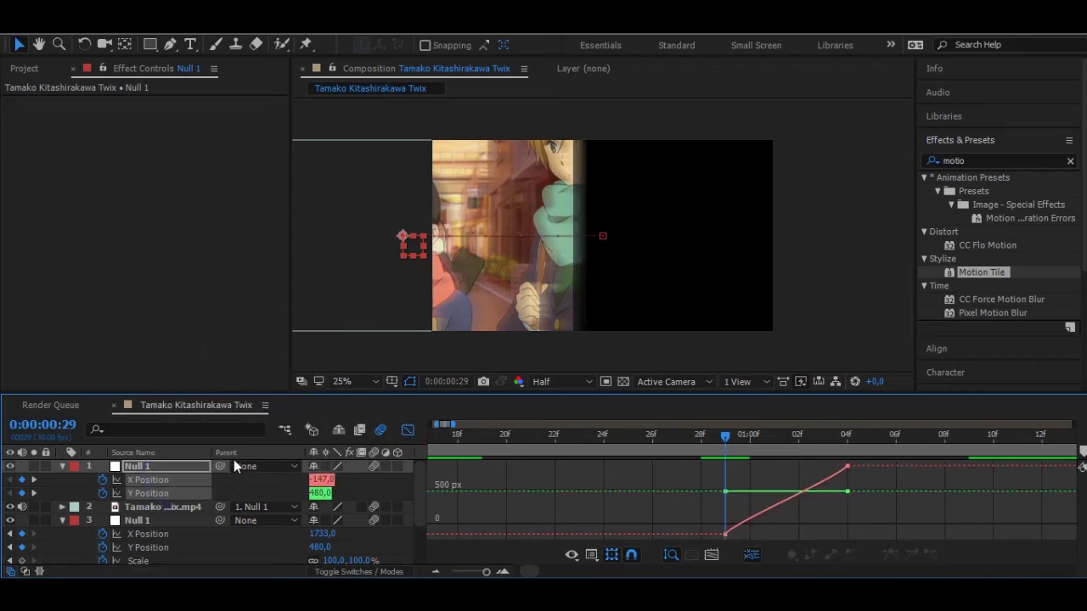
Step: Apply Easy Ease to both X Position keyframes of the last clip's null
left_click(232, 478)
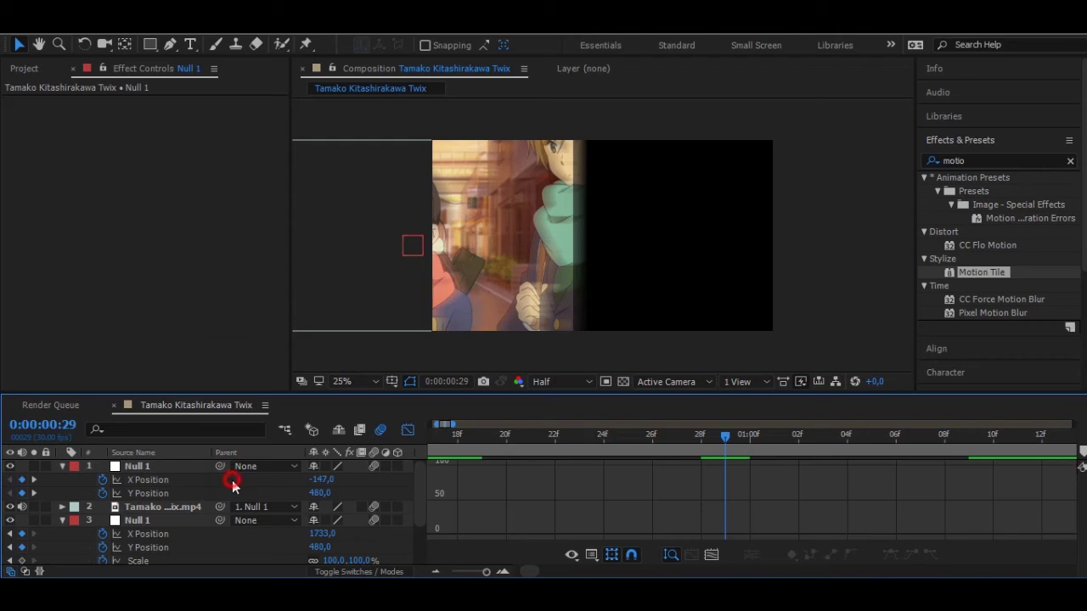
left_click(170, 479)
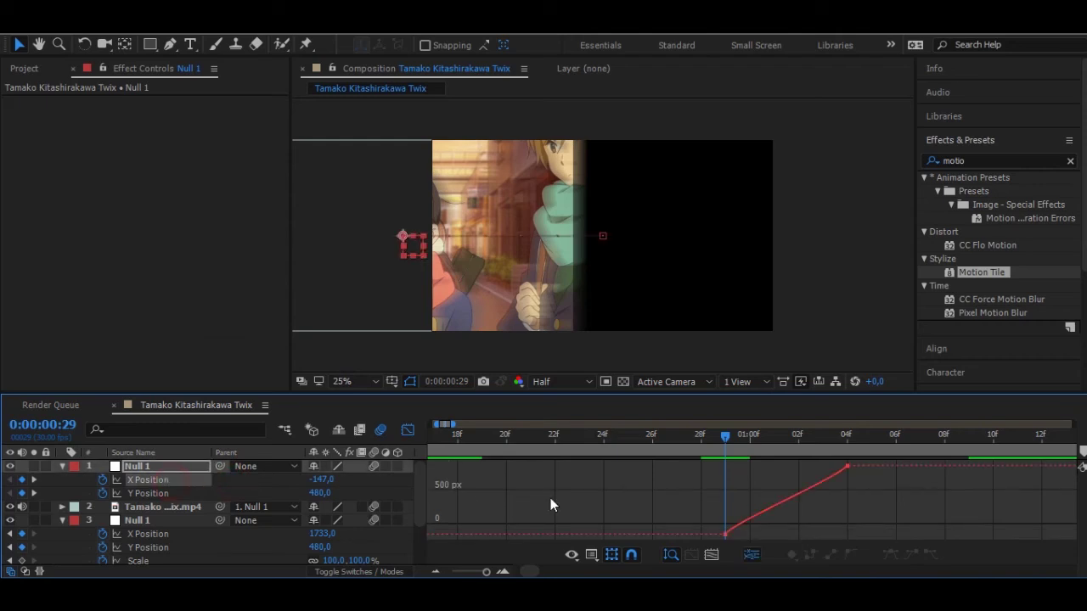
left_click(784, 502)
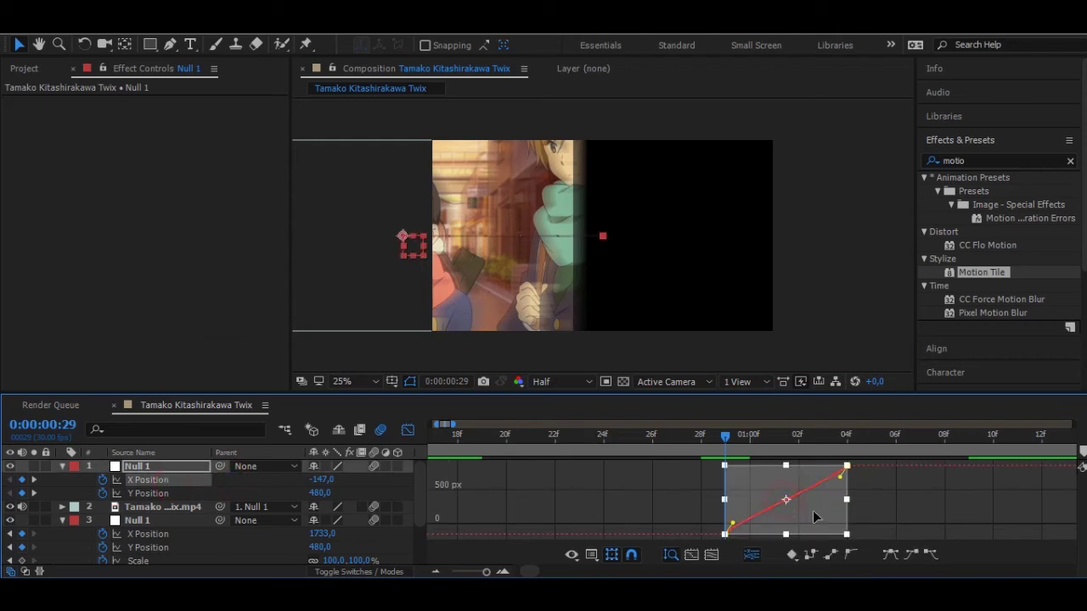
left_click(888, 553)
left_click(878, 514)
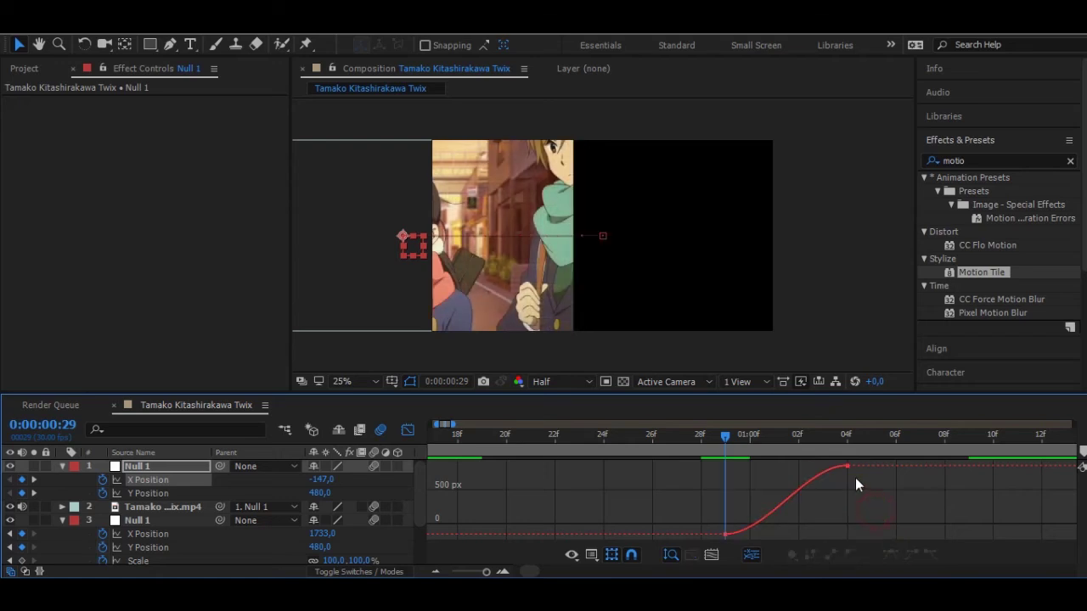
Step: Reshape the last null's X Position graph to rise steeply from 0:00:00:29 and flatten towards 0:00:01:04, then return to the layer bars
left_click(830, 472)
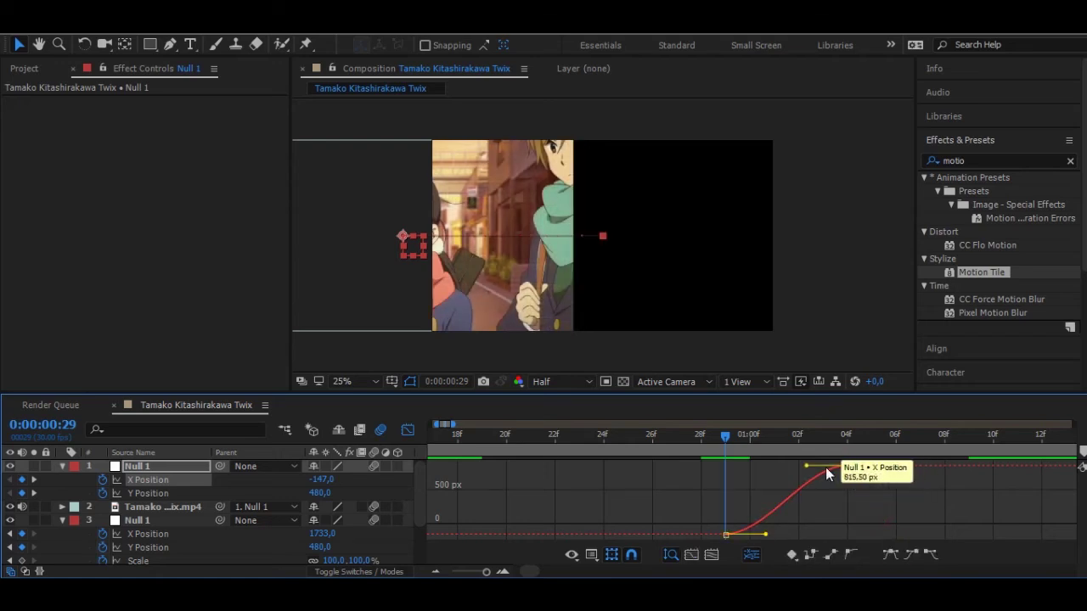
left_click_drag(806, 469, 725, 466)
left_click_drag(764, 537, 715, 527)
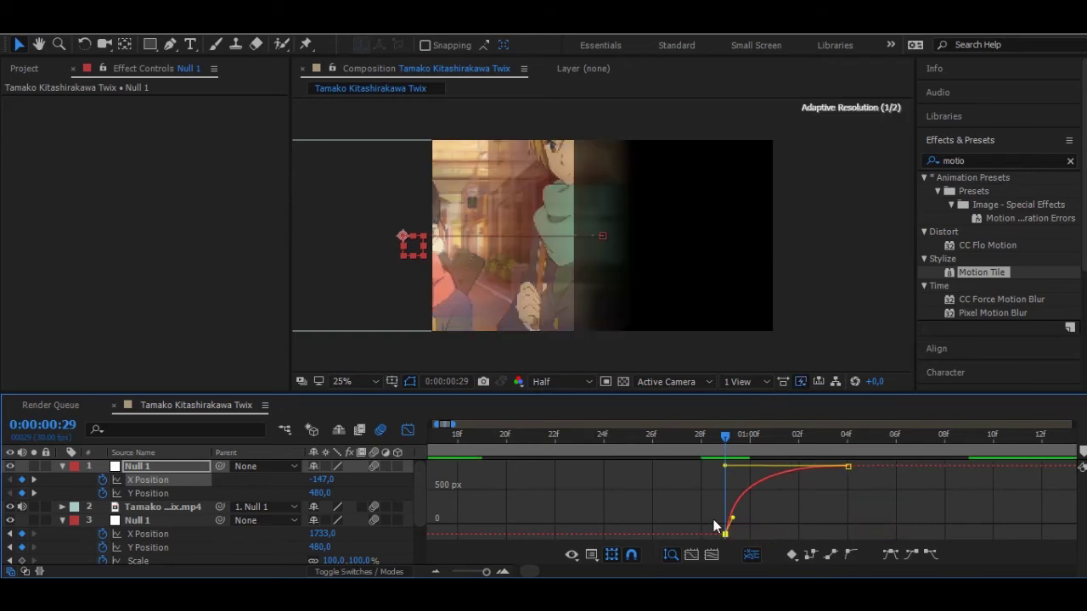
left_click(408, 429)
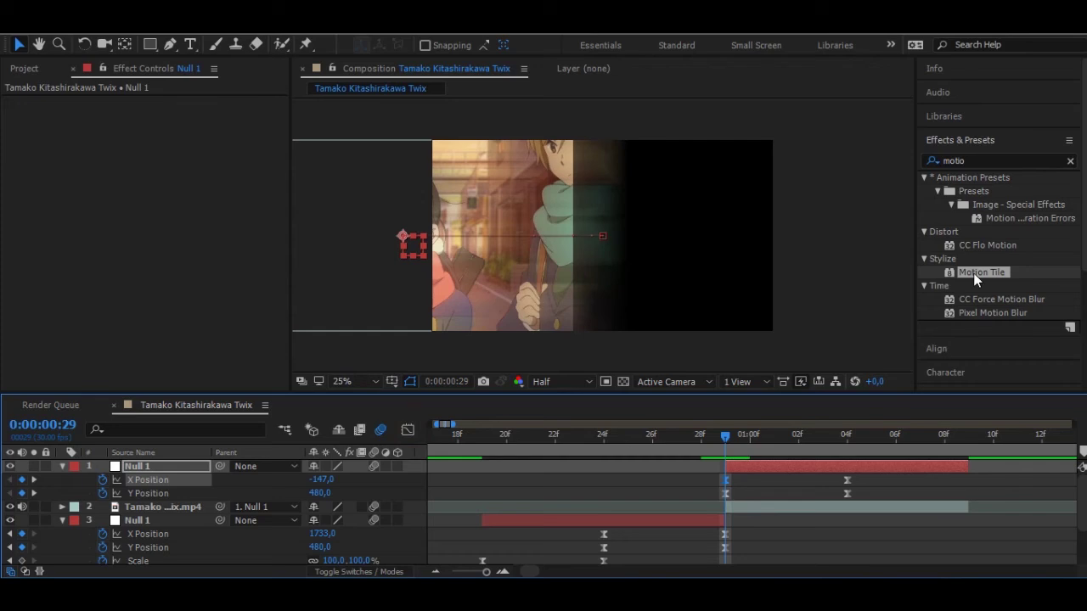
Step: Apply Motion Tile to the last clip with Output Width 500, Output Height 500 and Mirror Edges enabled
left_click_drag(975, 276, 816, 510)
left_click(161, 155)
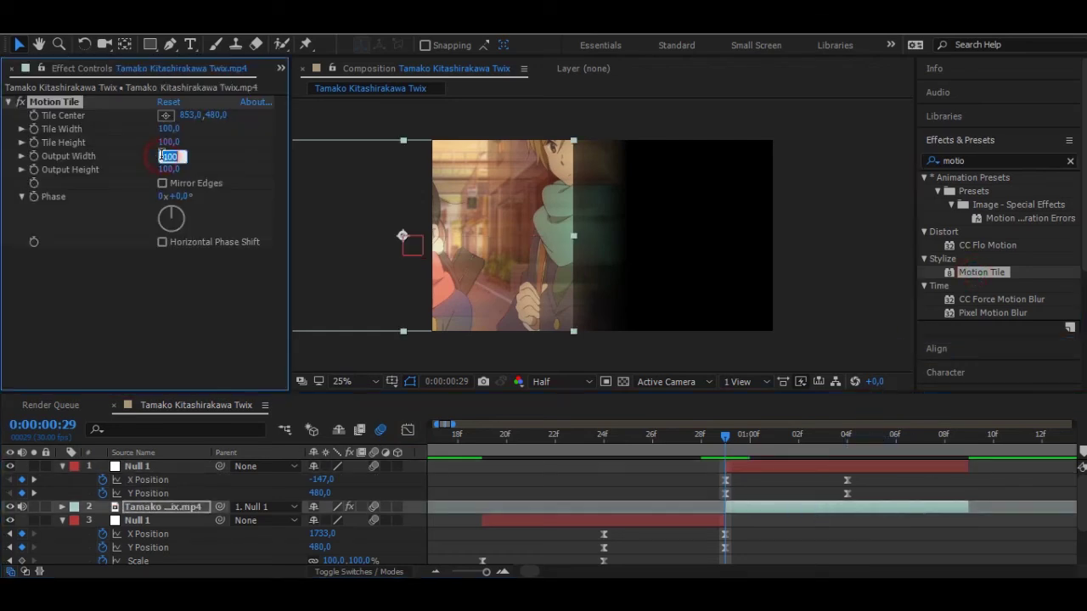
type("500")
key("Tab")
type("500")
left_click(163, 183)
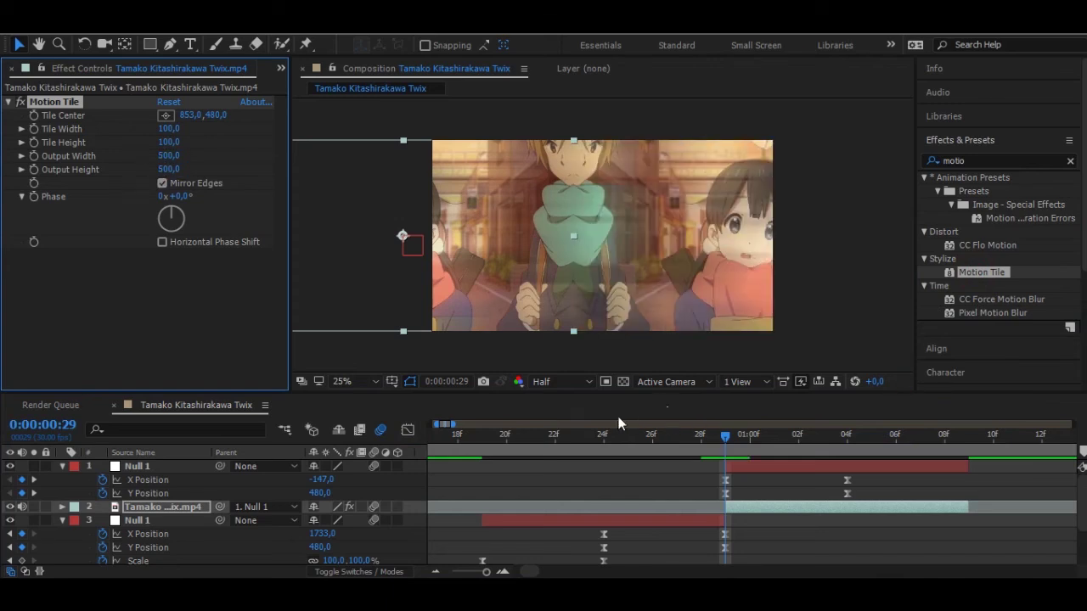
Step: Add another copy of the Tamako video footage to the timeline, directly above the last clip
left_click_drag(447, 428, 453, 428)
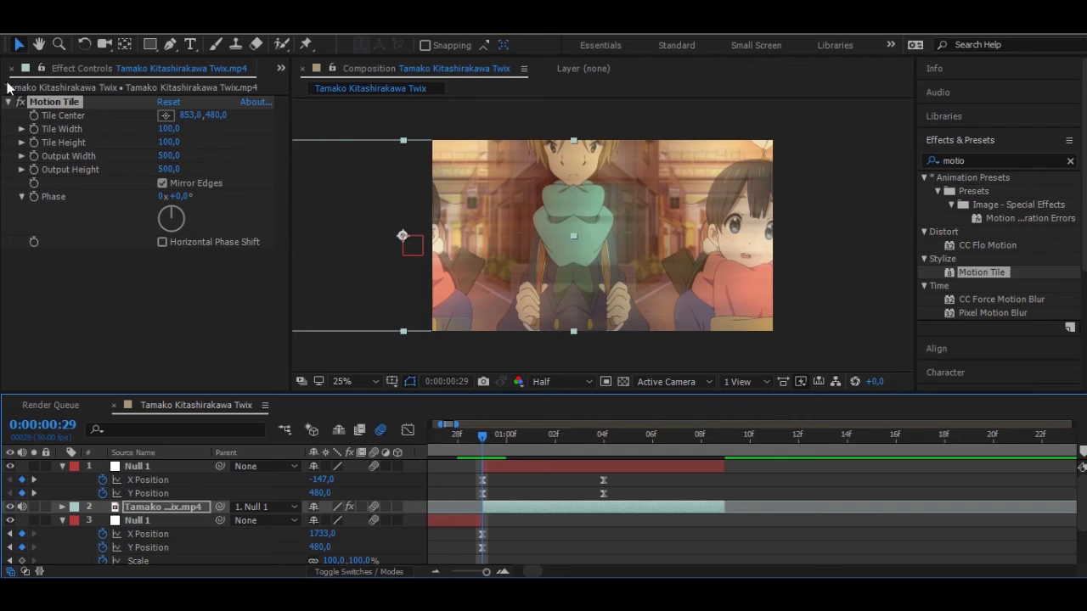
left_click(8, 70)
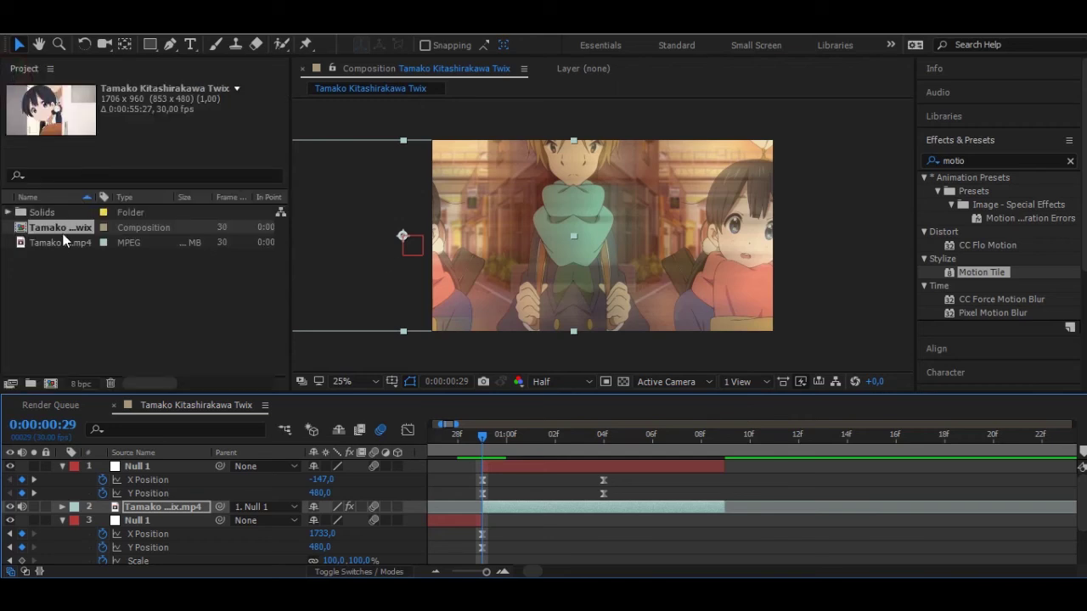
mouse_move(61, 244)
left_mouse_down()
mouse_move(432, 456)
mouse_move(785, 476)
left_mouse_up()
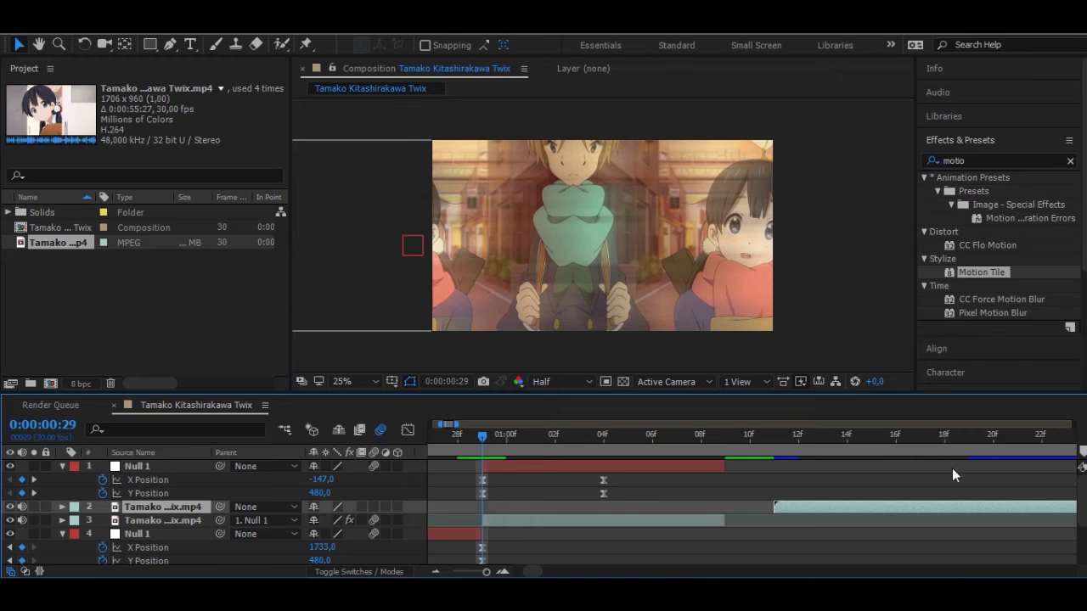
Step: Slide the new footage layer earlier until the shot with the two girls against the striped wall plays at 0:00:01:15
left_click(879, 438)
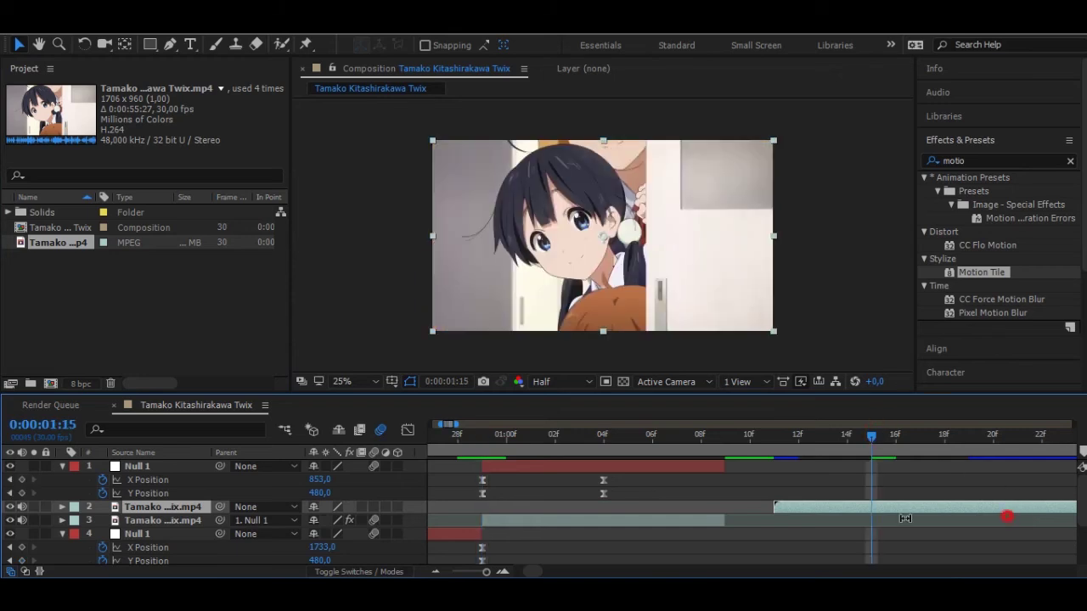
left_click(928, 516)
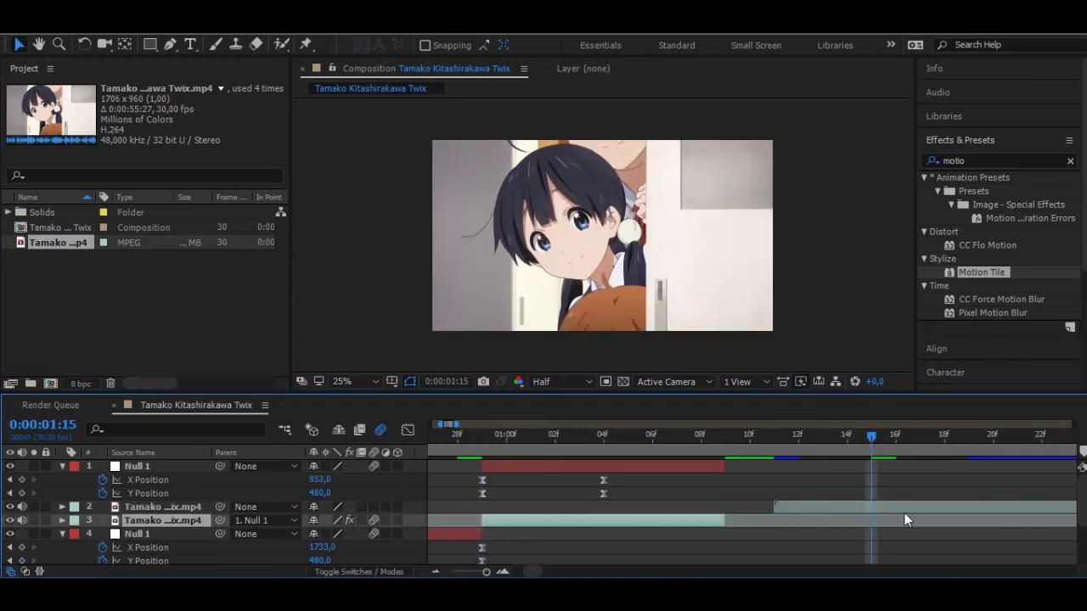
left_click(905, 511)
left_click_drag(741, 510, 602, 516)
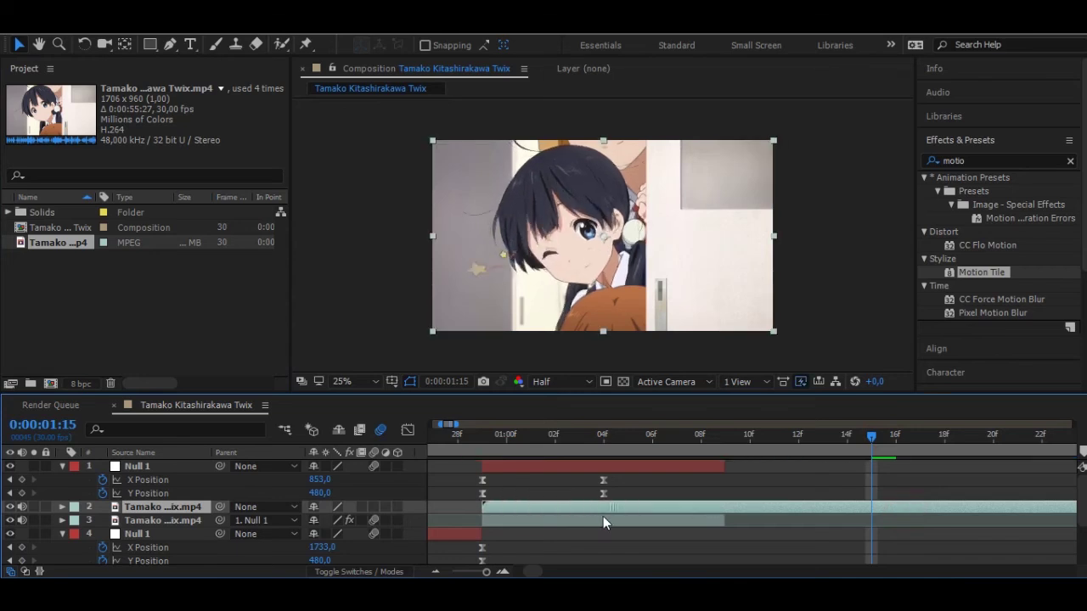
key("minus")
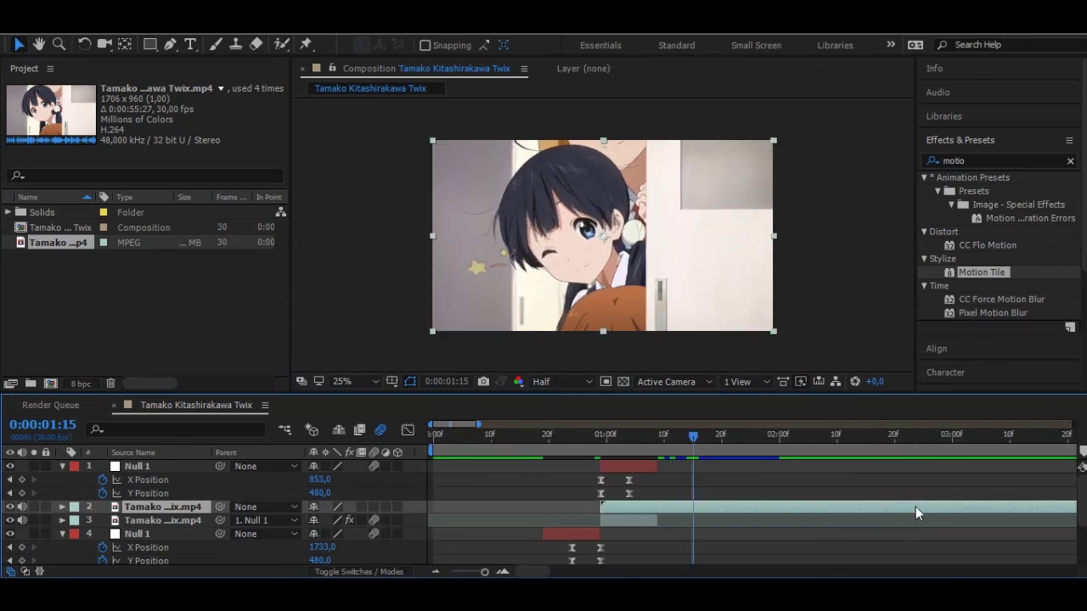
left_click_drag(923, 509, 775, 507)
left_click_drag(665, 511, 497, 501)
mouse_move(890, 510)
left_mouse_down()
mouse_move(824, 500)
mouse_move(559, 512)
mouse_move(802, 509)
left_mouse_up()
mouse_move(727, 521)
left_mouse_down()
mouse_move(644, 515)
mouse_move(743, 509)
left_mouse_up()
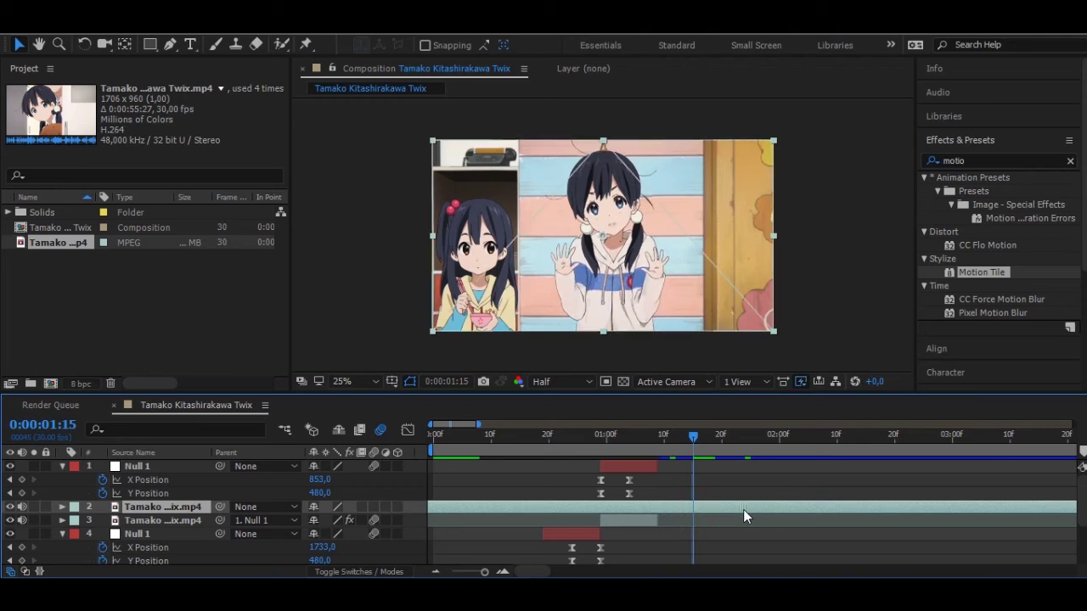
Step: Split the new footage at 0:00:01:15, delete the earlier part and shift the remainder to start at 0:00:01:09
key("ctrl+shift+d")
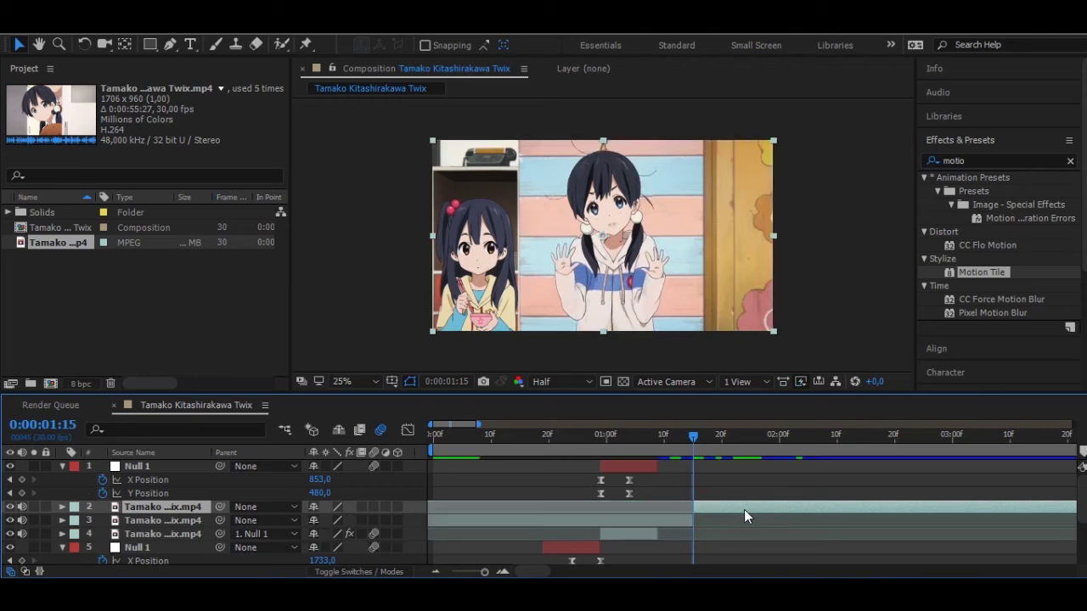
left_click(677, 524)
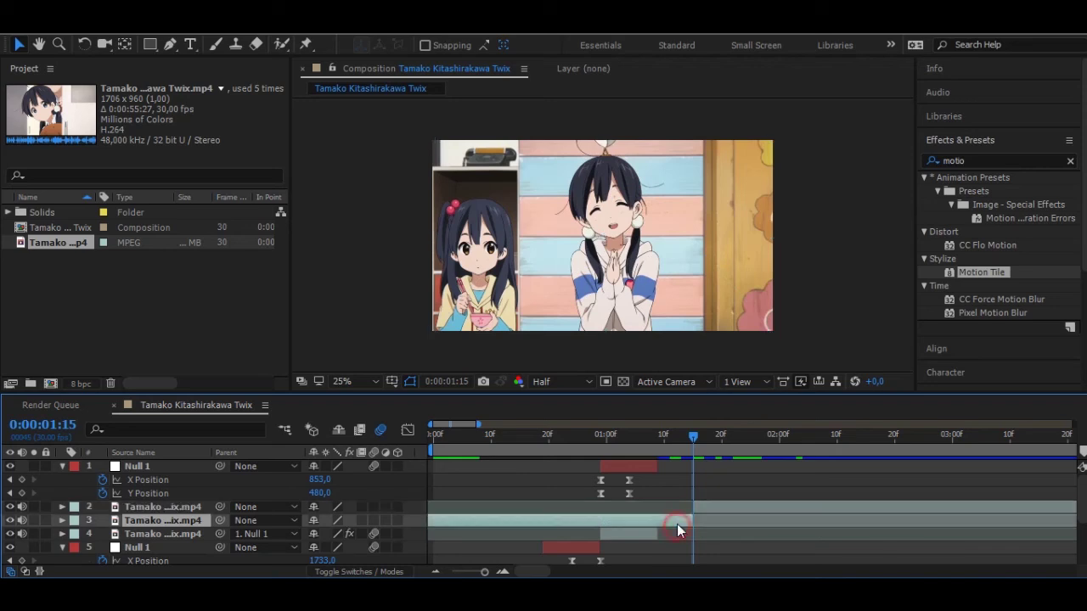
key("Delete")
left_click_drag(729, 507, 694, 511)
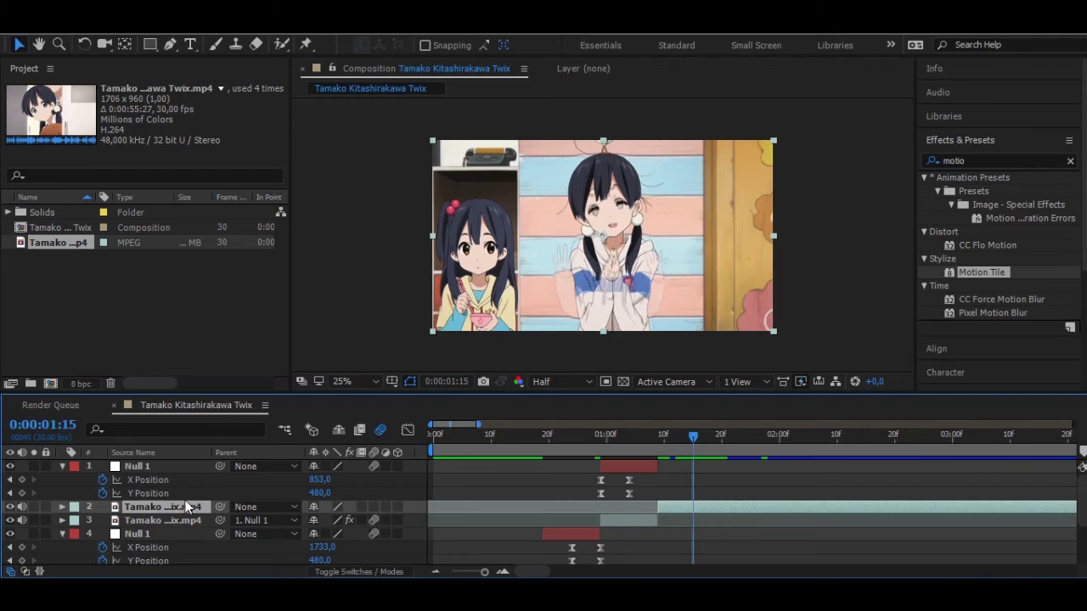
Step: Move the new clip to the top of the layer stack, shift it slightly earlier and cut away its part before 0:00:01:09
left_click_drag(183, 505, 170, 465)
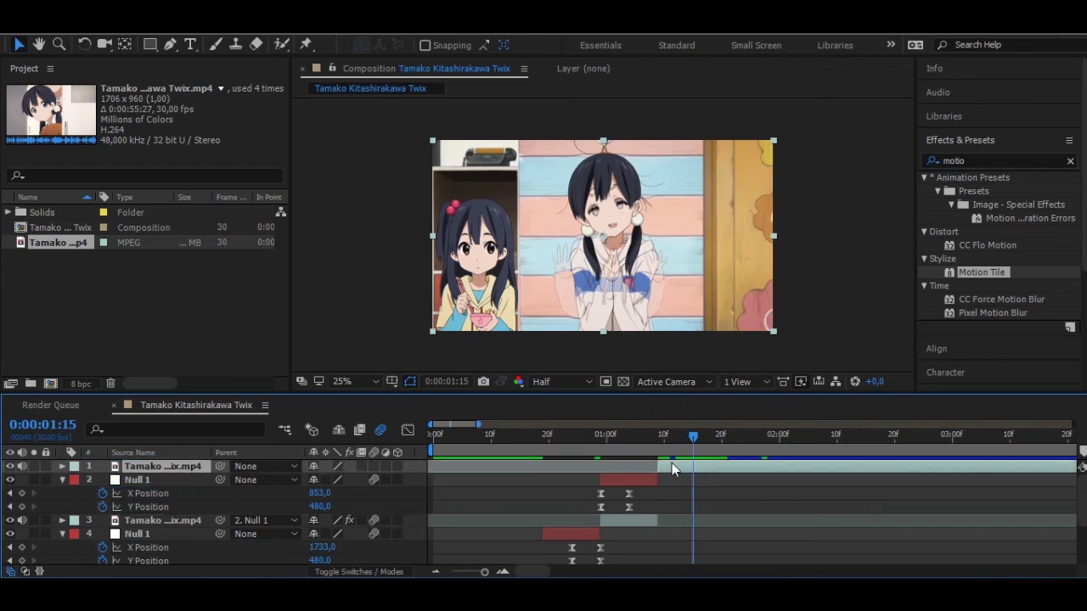
left_click_drag(681, 462, 670, 463)
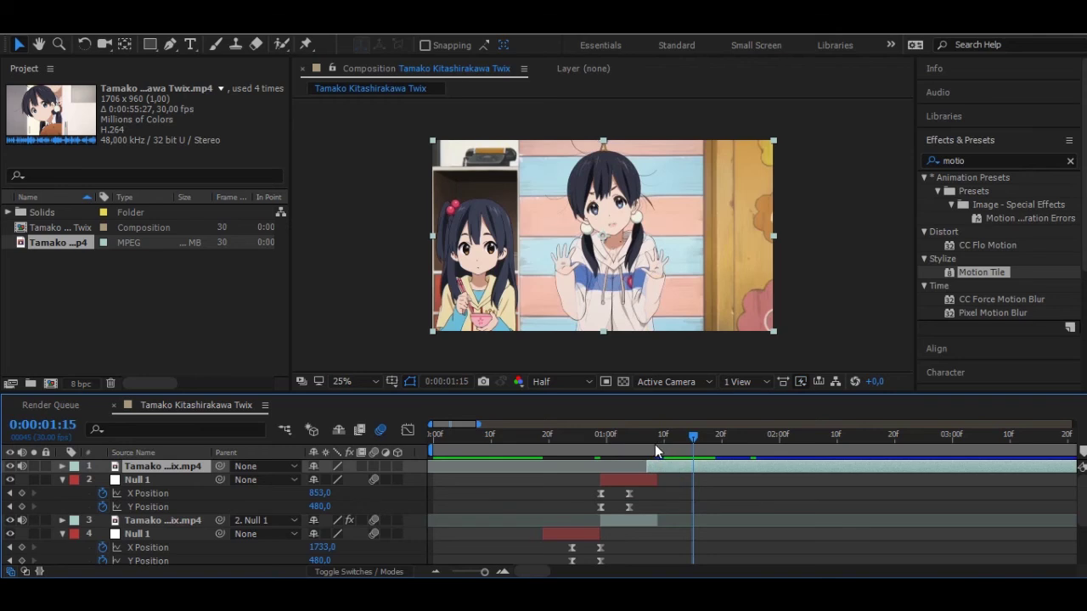
left_click_drag(664, 462, 655, 463)
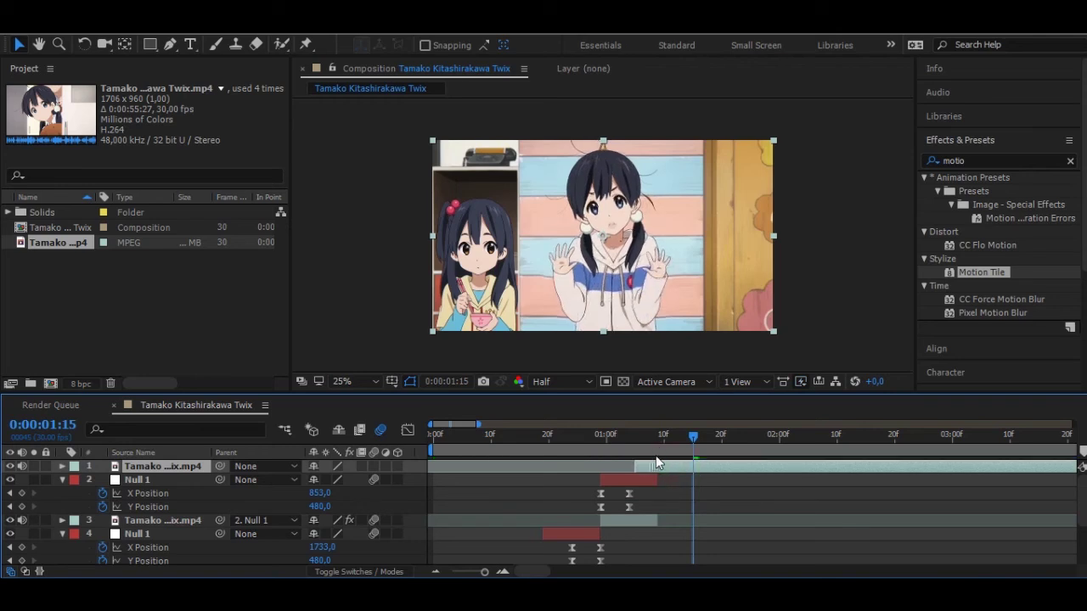
left_click(658, 450)
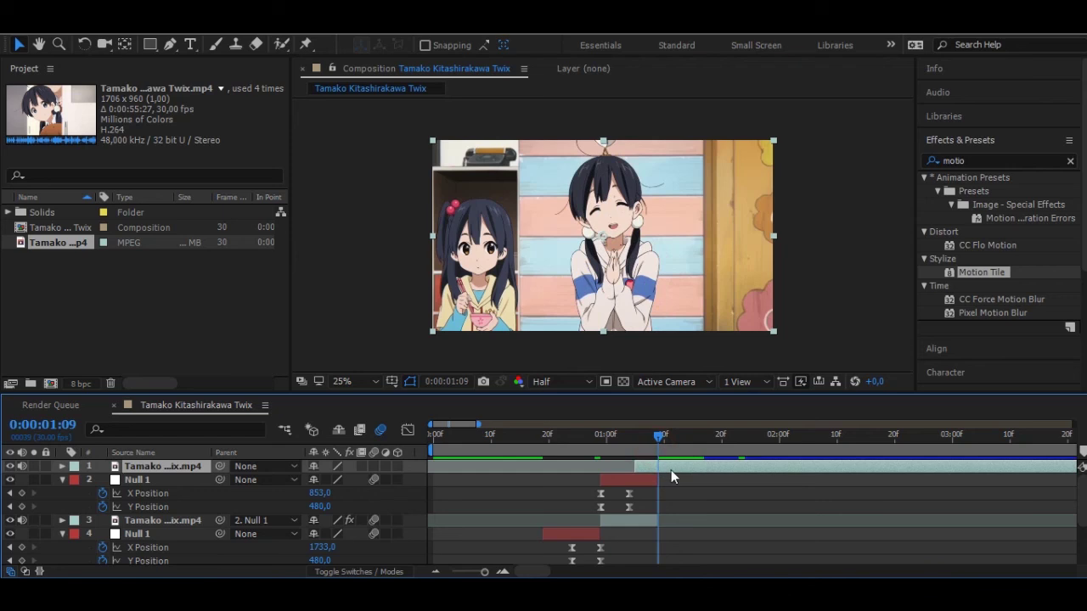
key("ctrl+shift+d")
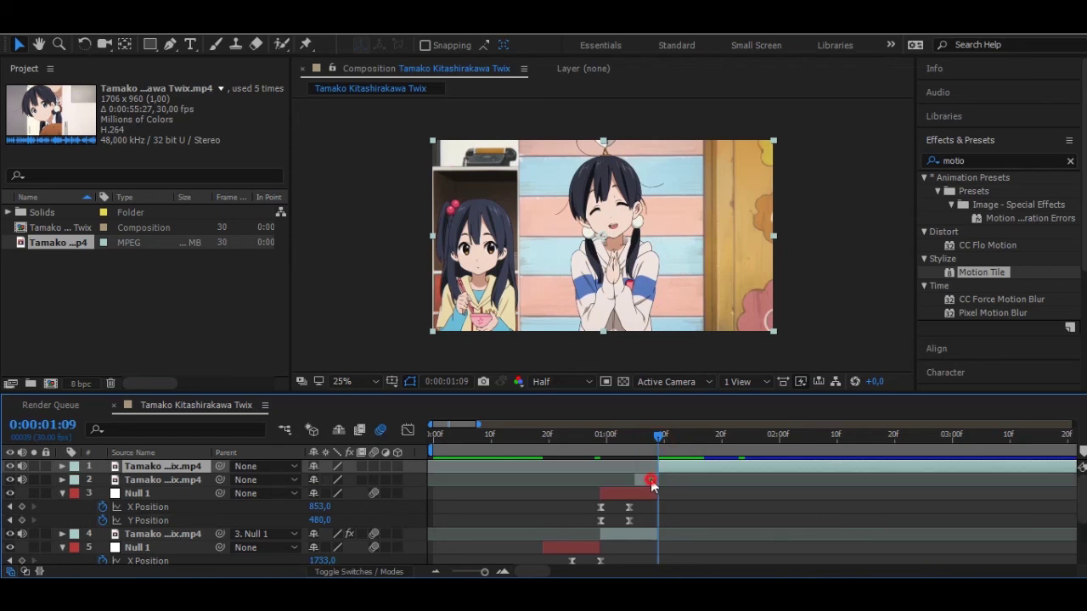
left_click(650, 481)
key("Delete")
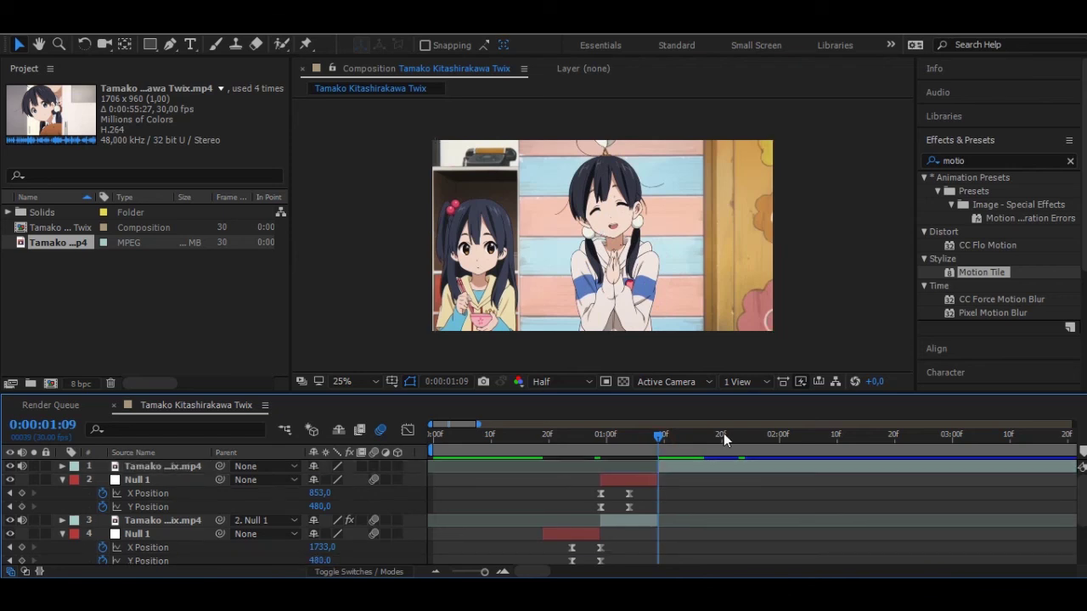
Step: Split the new clip at 0:00:01:19 and delete the part after it
left_click_drag(729, 433, 732, 448)
left_click(737, 467)
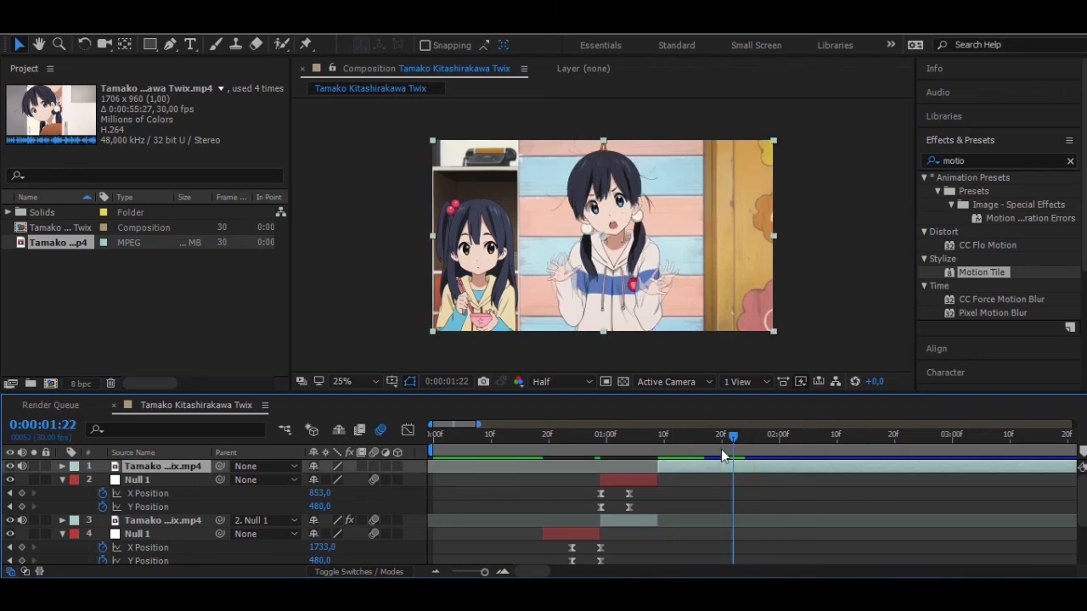
left_click(716, 436)
key("ctrl+shift+d")
key("Delete")
Step: Set the current time to the new clip's start at 0:00:01:09 and create a new null object
left_click(658, 441)
key("=")
key("=")
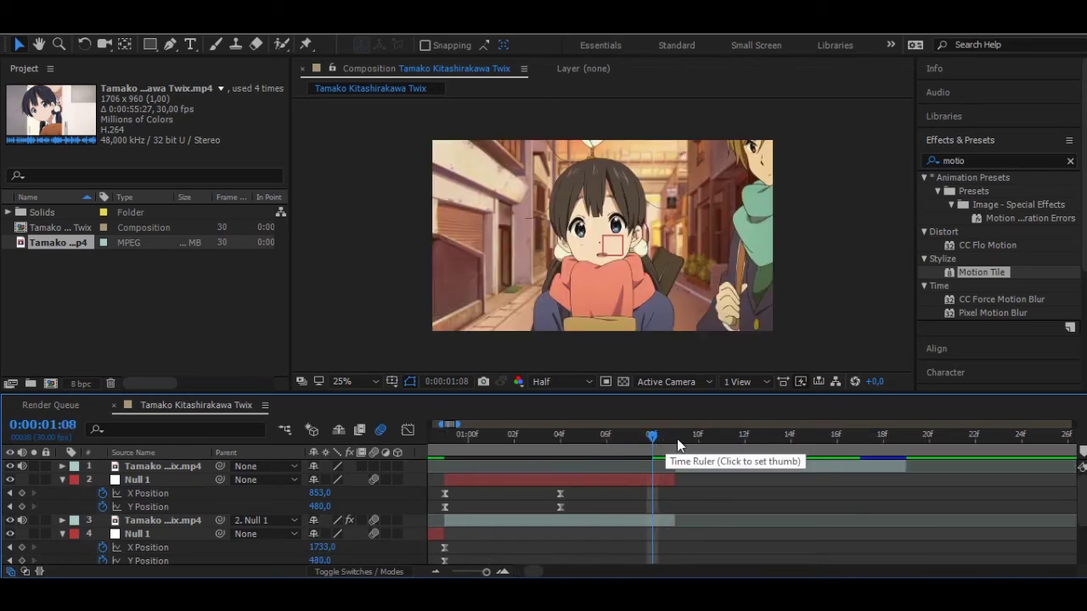
left_click(675, 437)
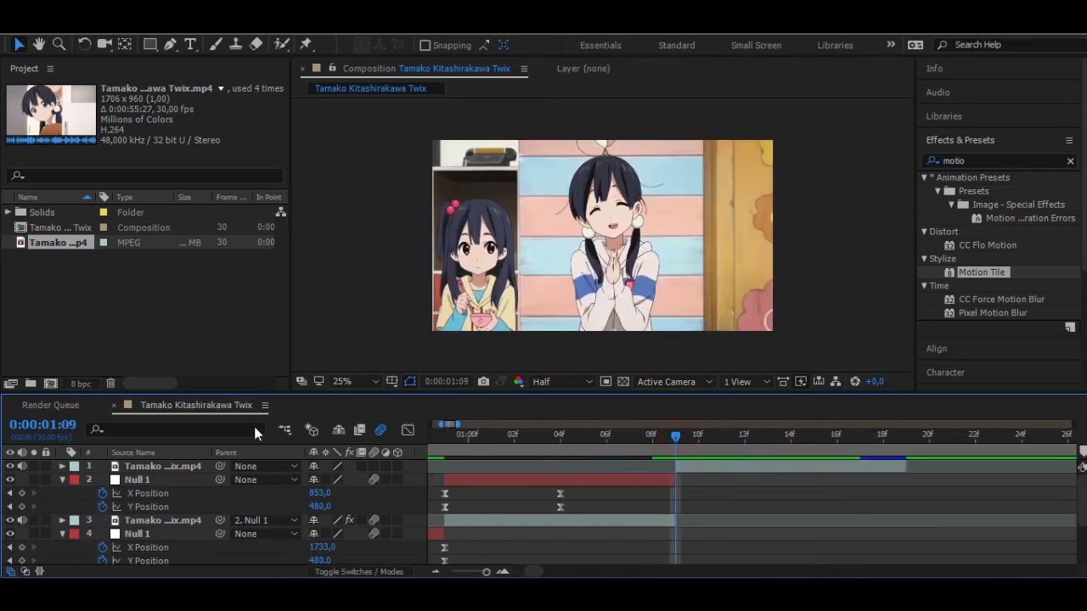
right_click(98, 463)
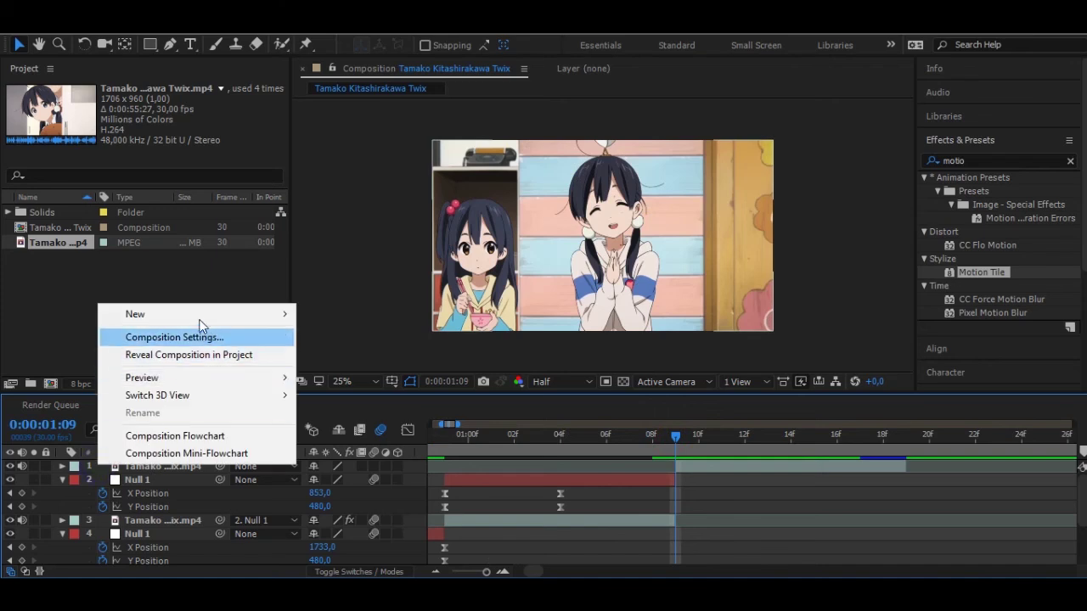
mouse_move(204, 314)
left_click(348, 408)
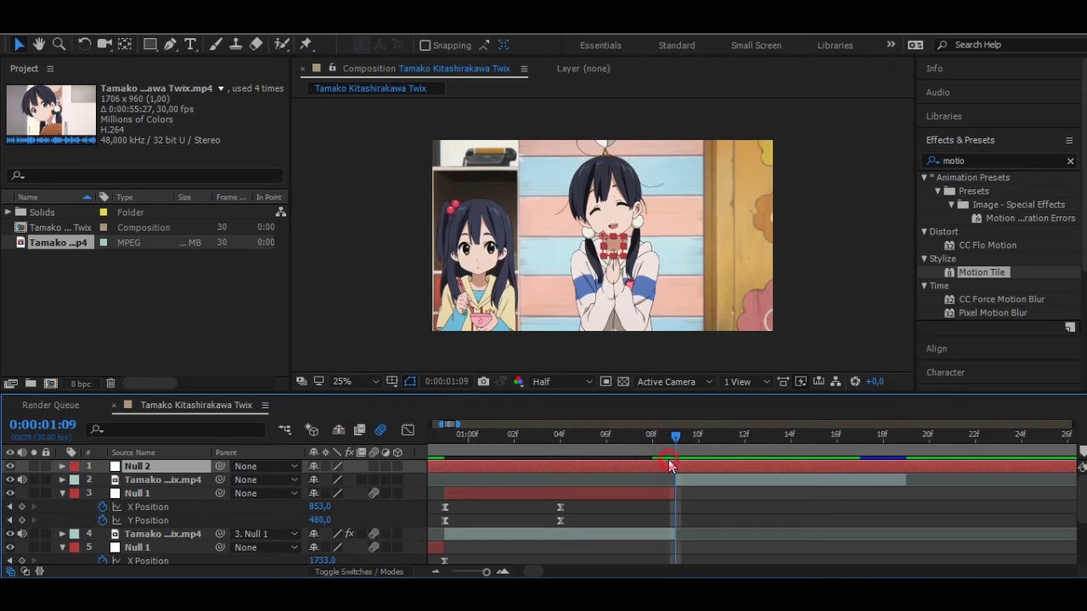
Step: Split the new null at 0:00:01:09 and delete the part before it
key("ctrl+shift+d")
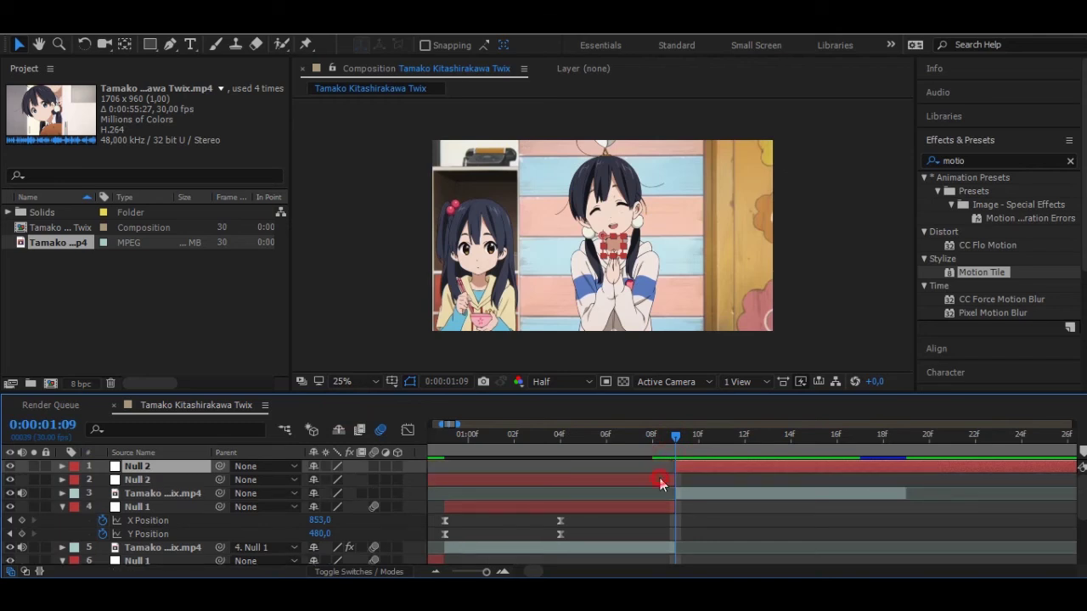
left_click(660, 478)
key("Delete")
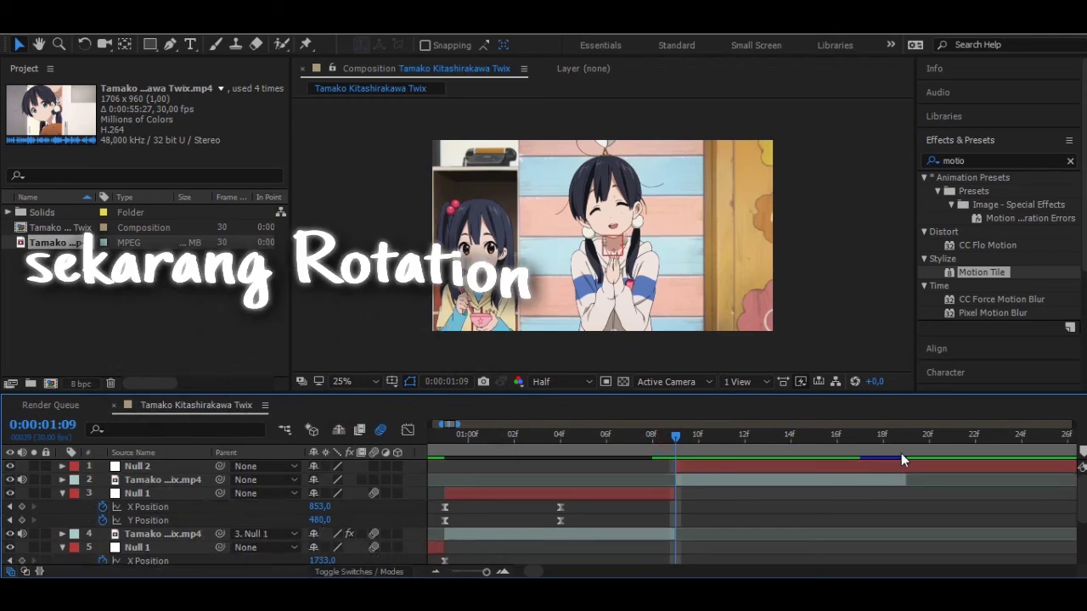
Step: Trim the new null's end to 0:00:01:19 to match the clip below it
left_click(905, 443)
left_click(909, 466)
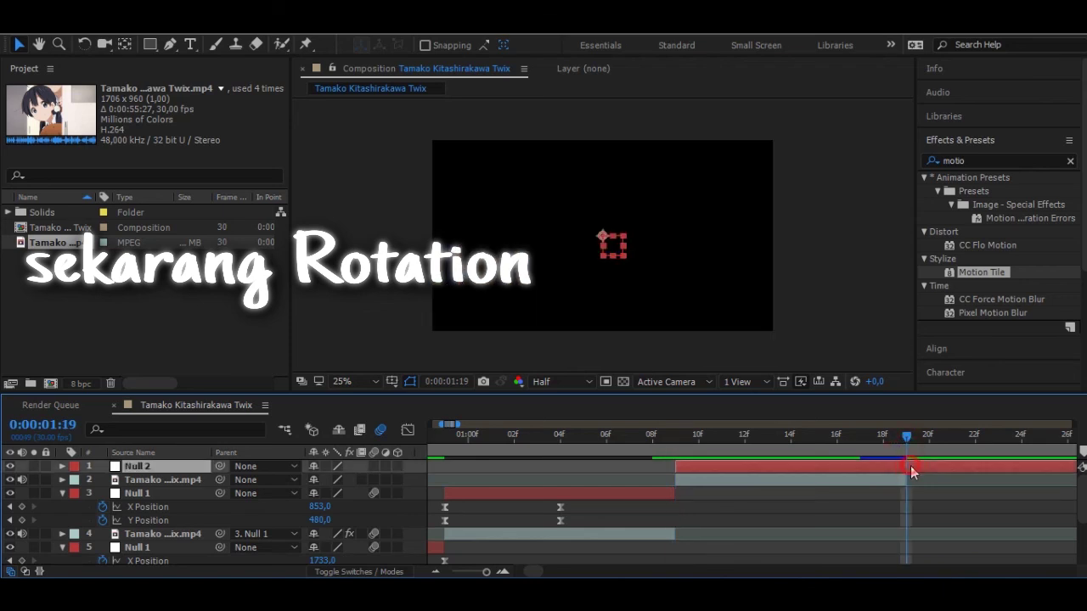
key("alt+bracketright")
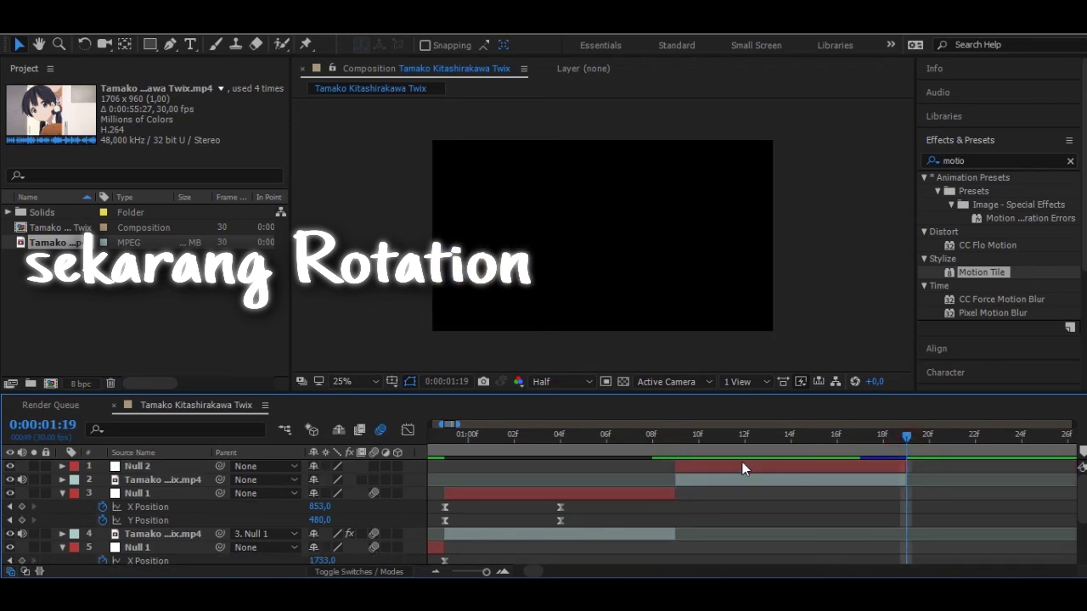
Step: Go to 0:00:01:09 and parent the new clip to Null 2
left_click(672, 439)
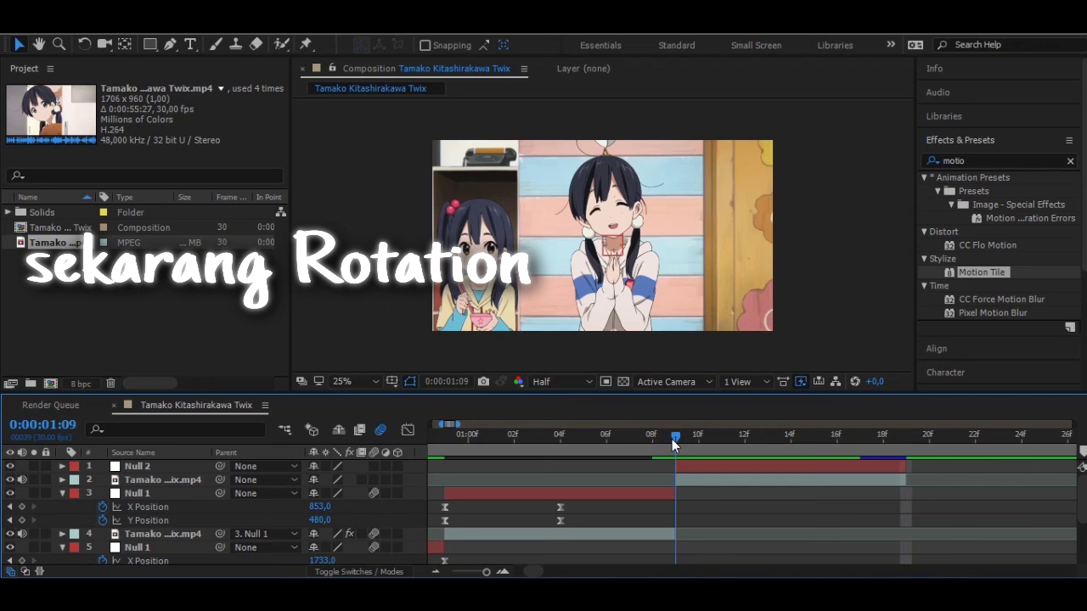
left_click(680, 480)
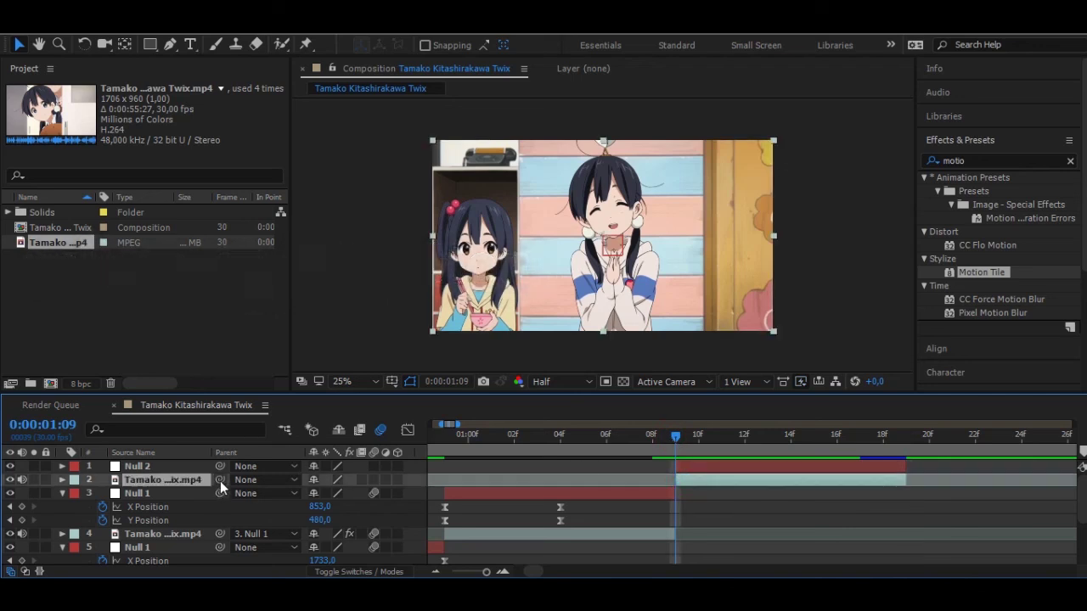
left_click_drag(220, 480, 148, 467)
Step: Start Rotation keyframes on the preceding clip's Null 1 at 0:00:01:04, keeping the value at 0°
left_click(532, 450)
left_click_drag(538, 446, 553, 456)
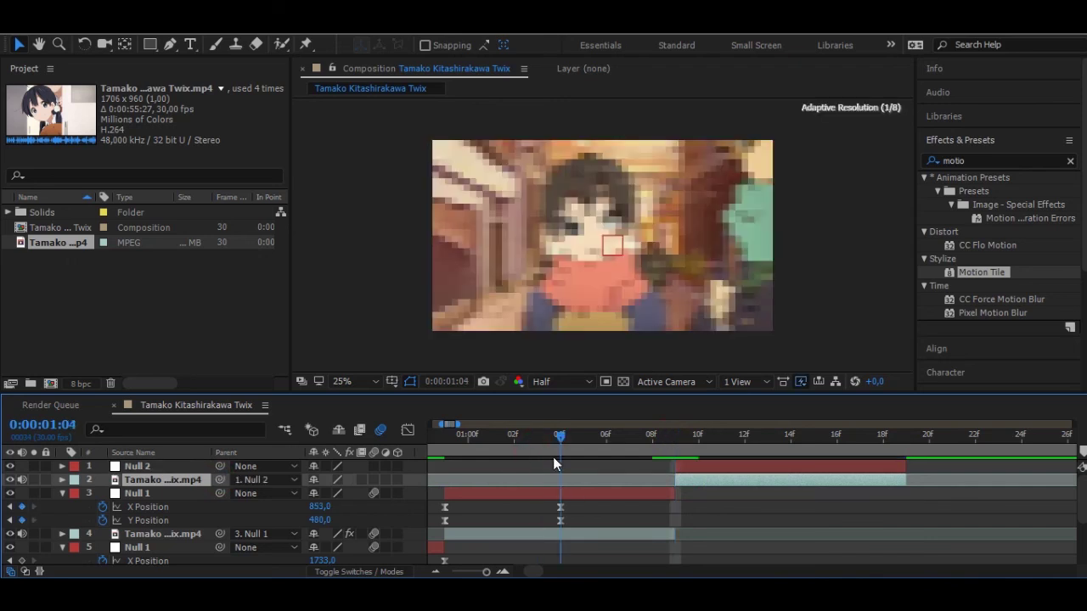
left_click(571, 493)
key("r")
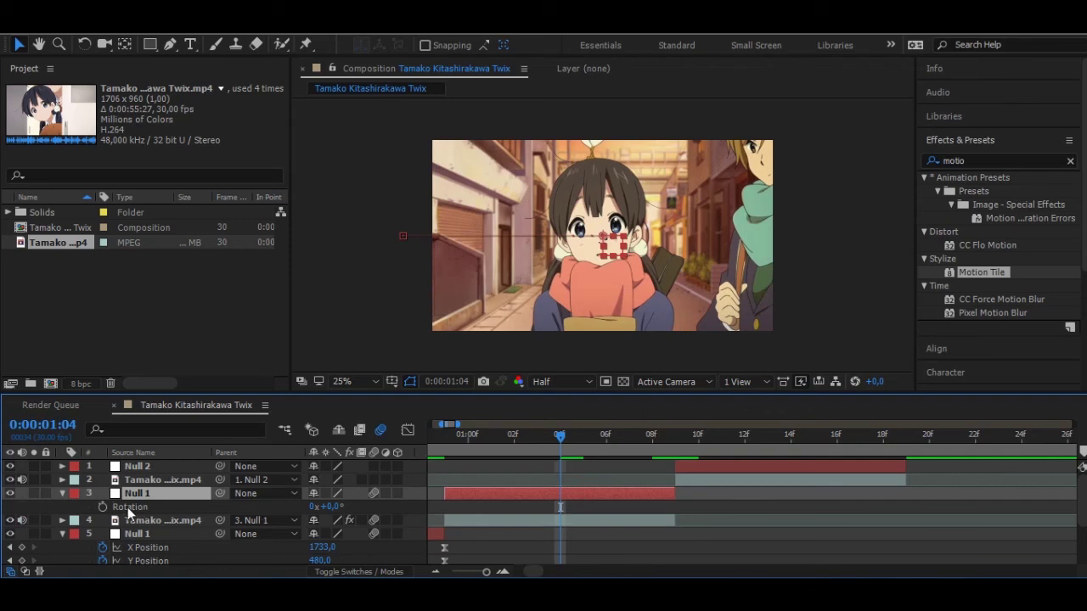
left_click(102, 507)
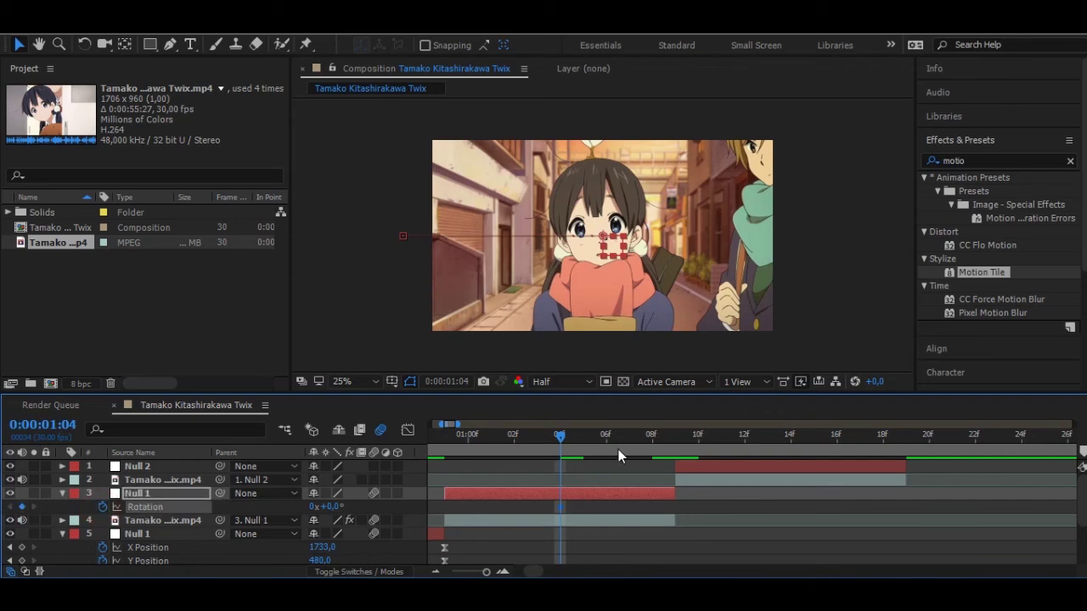
Step: Add a 120° Rotation keyframe on the same Null 1 and place it at 0:00:01:09
left_click(658, 445)
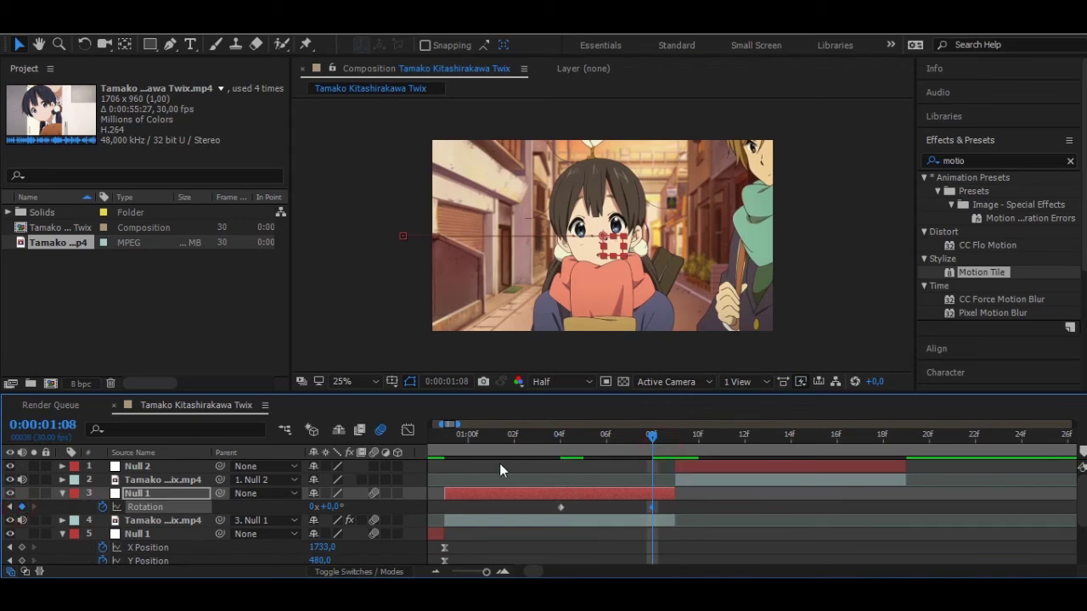
left_click(335, 507)
type("120")
key("Return")
left_click_drag(651, 507, 674, 506)
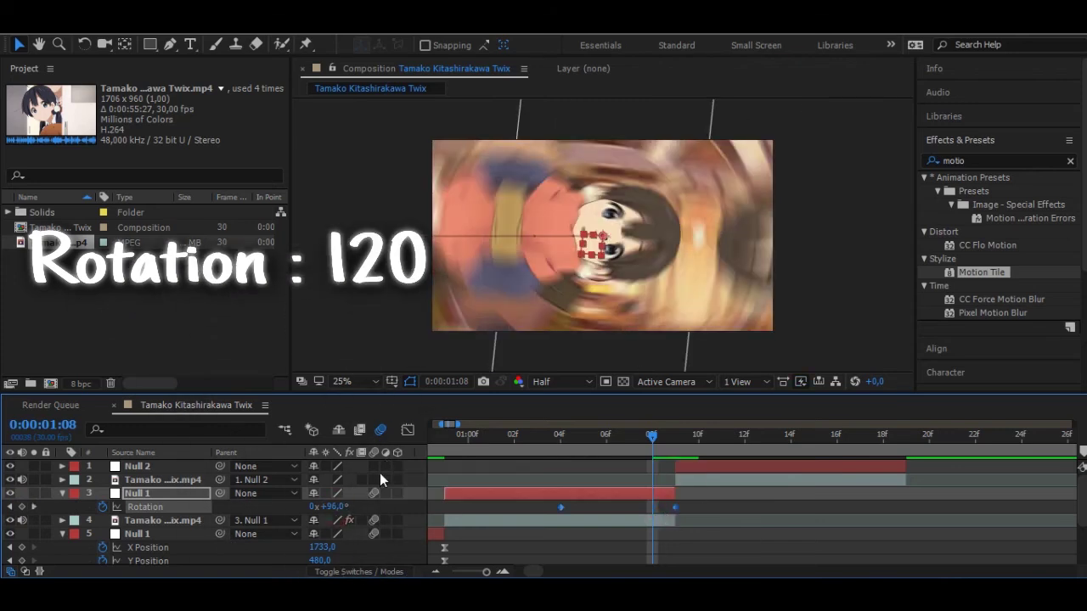
Step: Enable motion blur on the new clip, and ease Null 1's Rotation curve so it starts slowly and accelerates sharply towards 120°
left_click(373, 479)
left_click(408, 431)
left_click(636, 491)
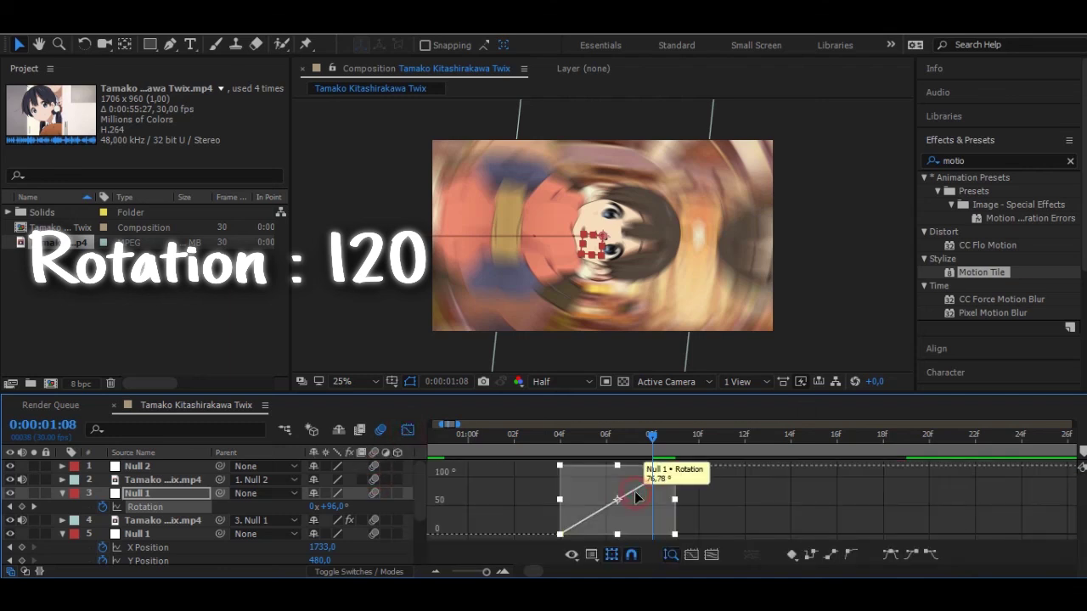
left_click(890, 554)
left_click_drag(599, 534, 688, 535)
left_click_drag(672, 478, 678, 479)
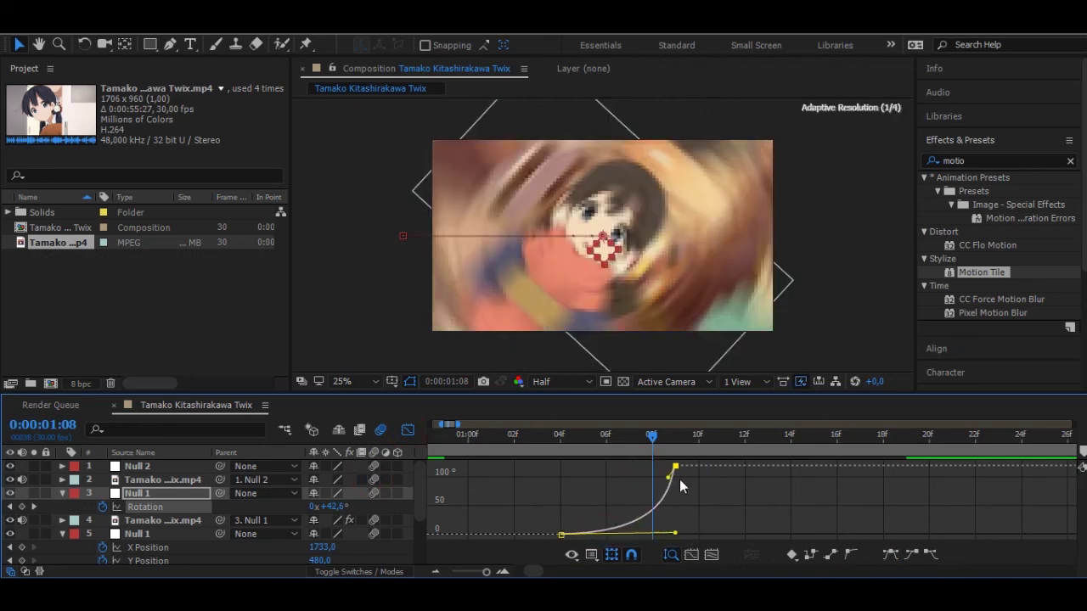
key("shift+F3")
Step: Start Rotation keyframes on Null 2 at 0:00:01:14 with the value at 0°
left_click(798, 452)
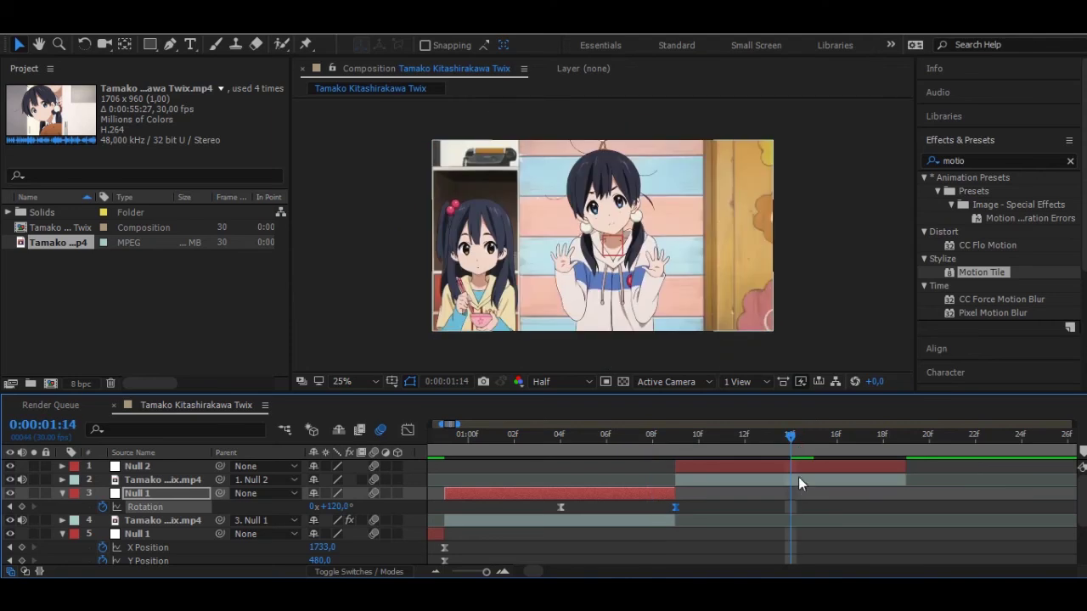
left_click(797, 466)
key("r")
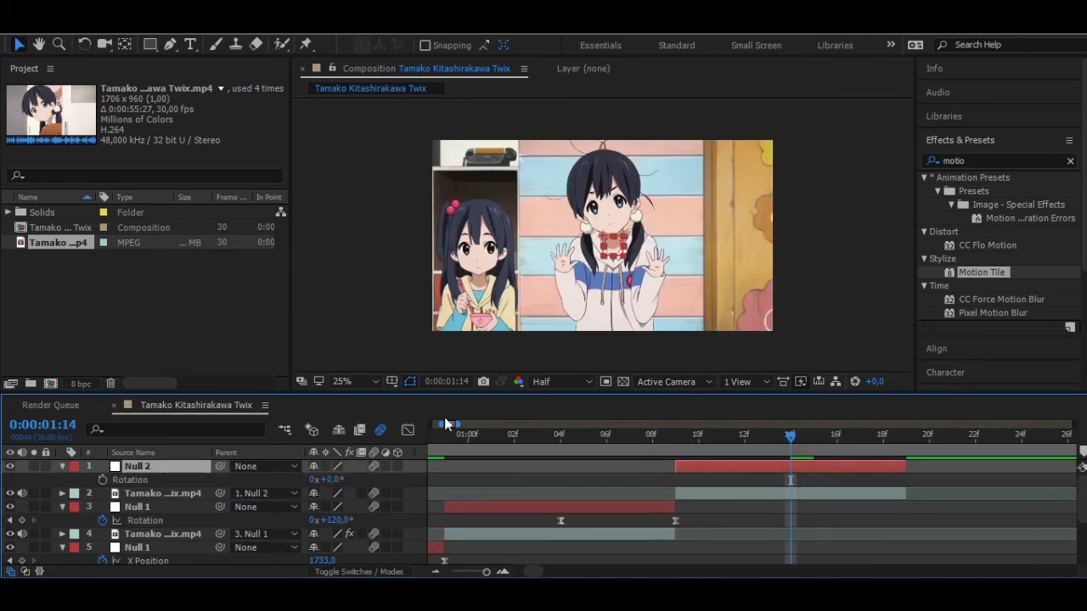
left_click(102, 480)
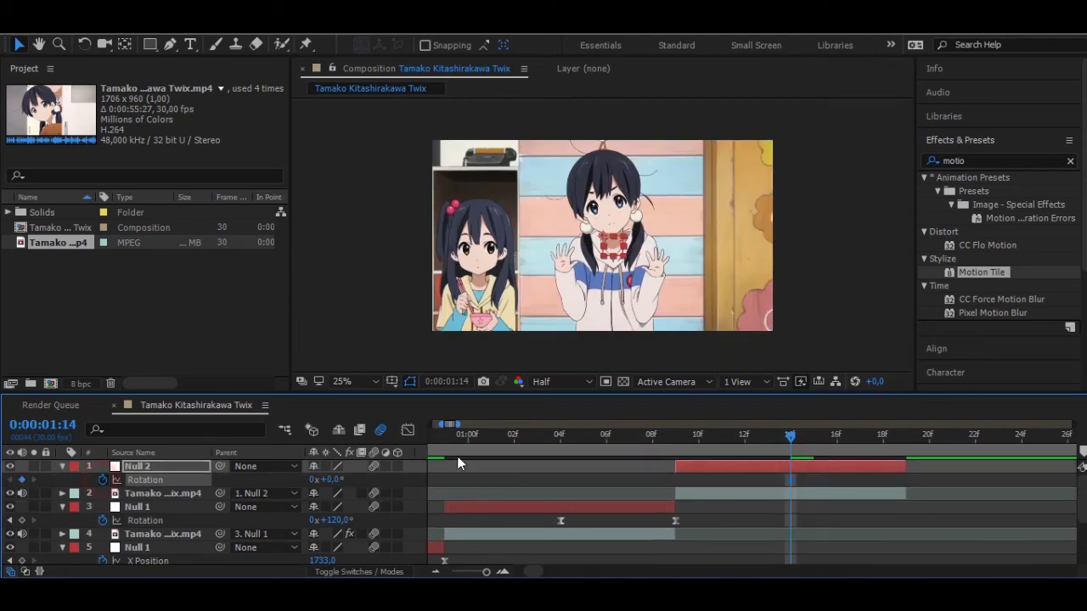
Step: Add a Rotation keyframe of -120° on Null 2 at 0:00:01:09
left_click(675, 450)
left_click(22, 480)
left_click(329, 480)
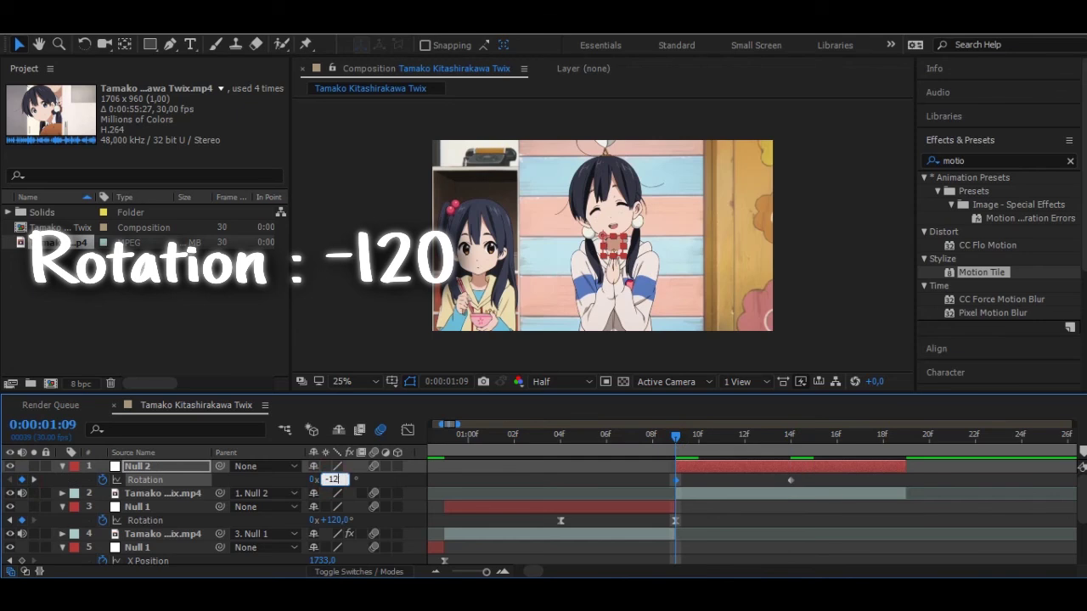
type("-120")
key("Return")
Step: Ease Null 2's Rotation curve so it rises steeply from -120° and slows gradually into 0°
left_click(408, 429)
left_click(889, 554)
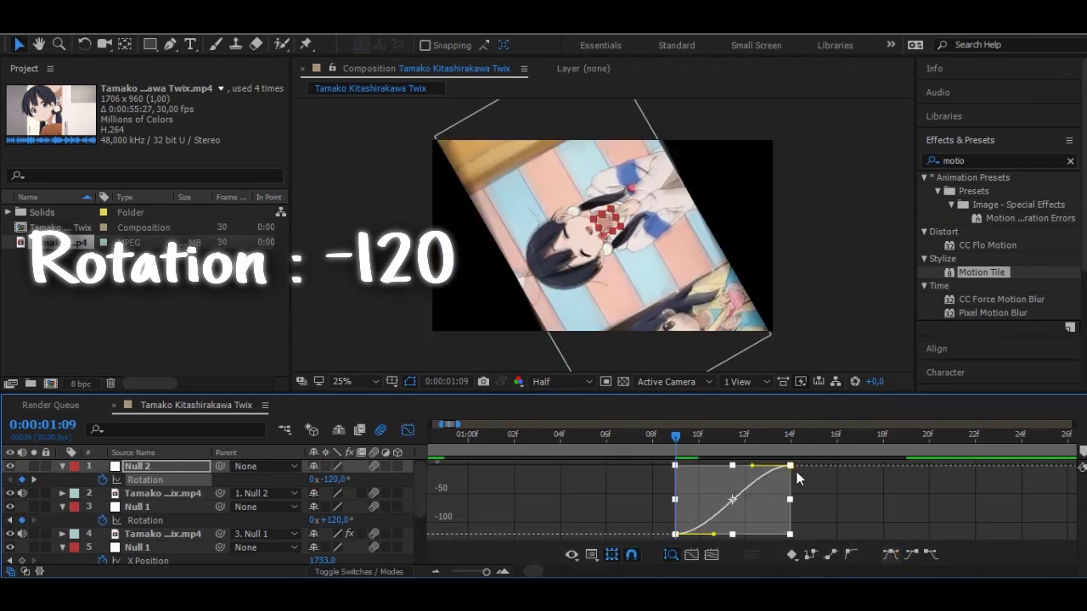
left_click(789, 466)
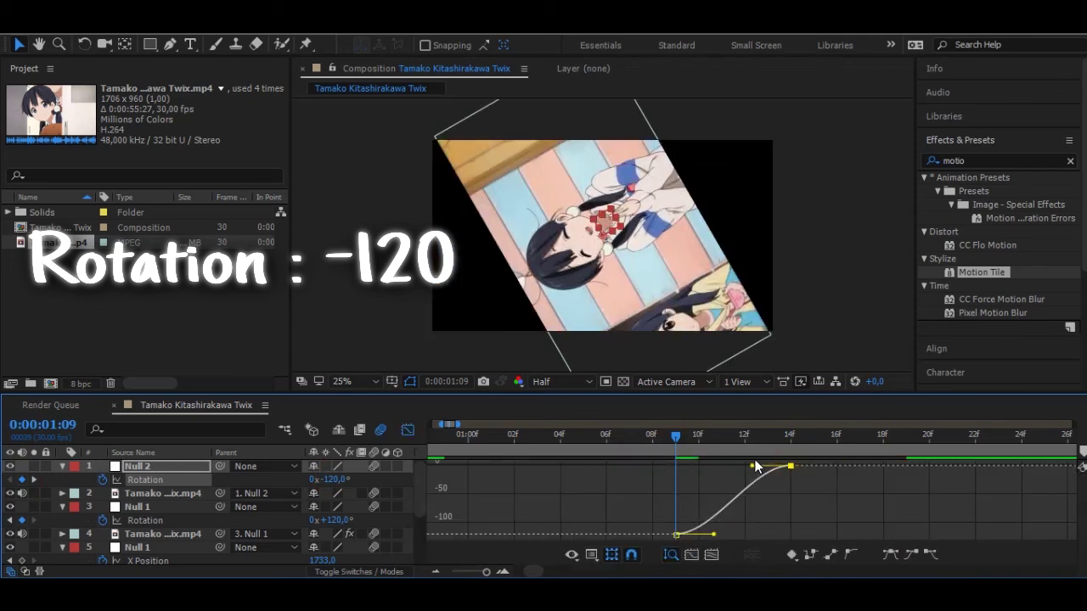
left_click_drag(752, 469, 677, 466)
left_click(709, 533)
left_click_drag(709, 533, 682, 520)
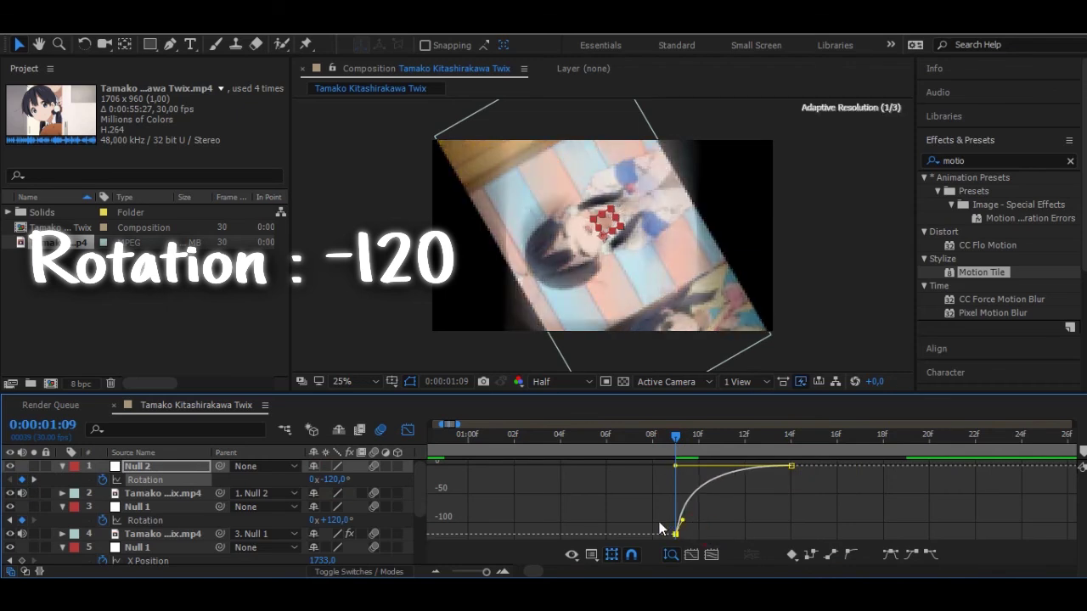
key("shift+F3")
Step: Apply Motion Tile to the new clip with output width and height of 500 and Mirror Edges enabled
mouse_move(989, 272)
left_mouse_down()
mouse_move(347, 302)
mouse_move(161, 493)
left_mouse_up()
left_click(162, 182)
Step: Preview the rotation transition, and play back the whole sequence from near its start to check all transitions
left_click(447, 439)
key("space")
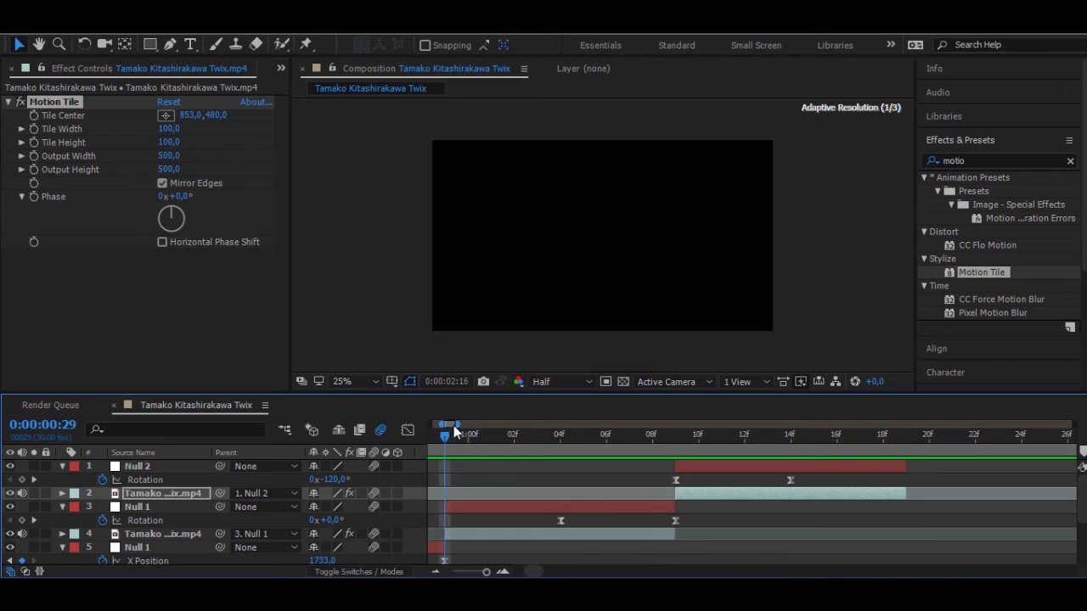
key("space")
left_click(482, 449)
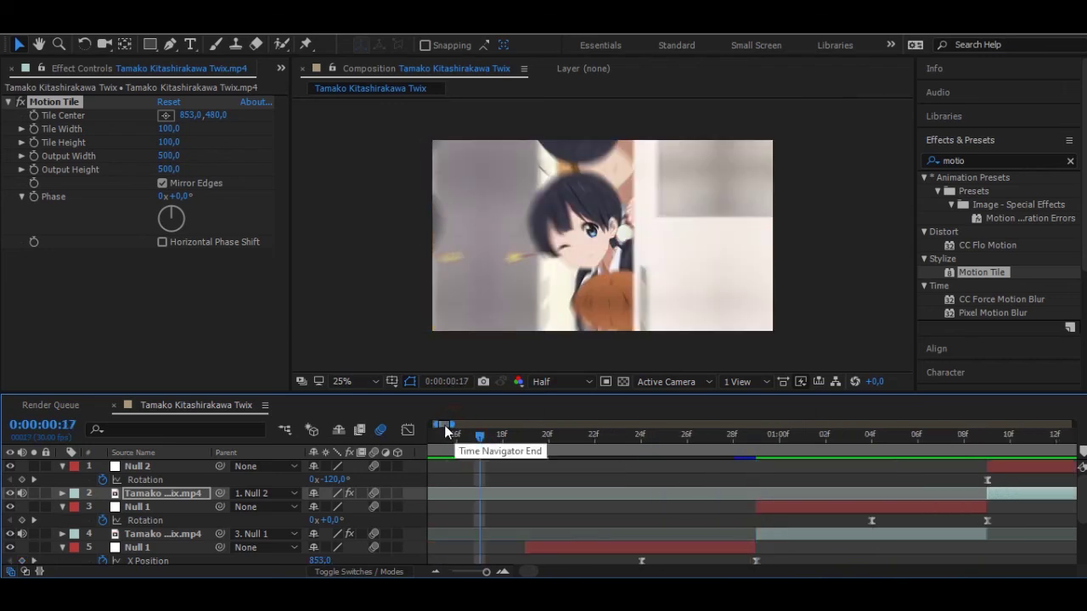
left_click_drag(444, 425, 438, 431)
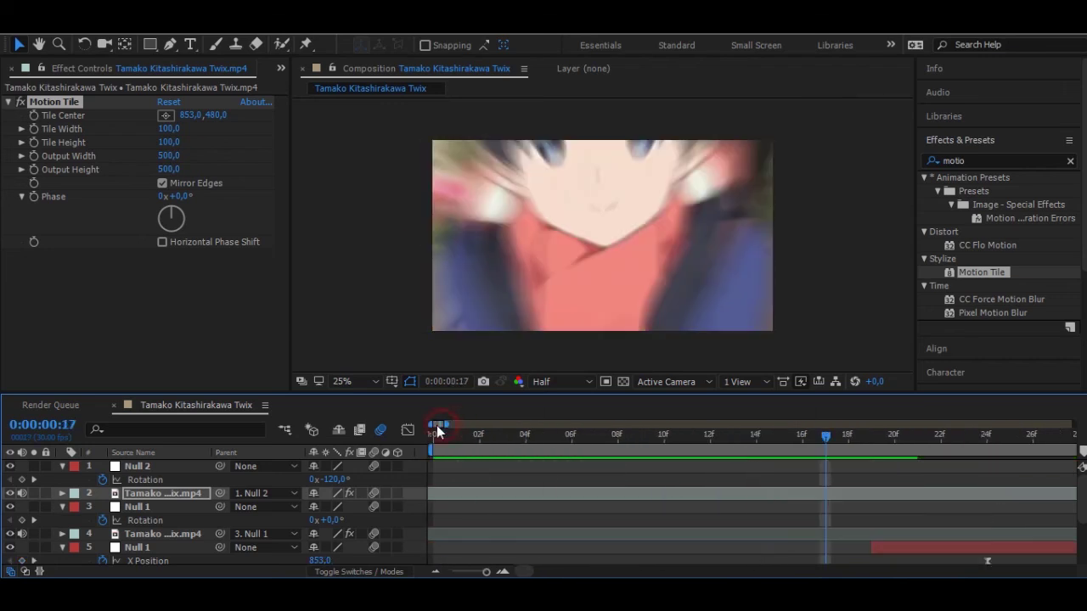
left_click(462, 440)
key("space")
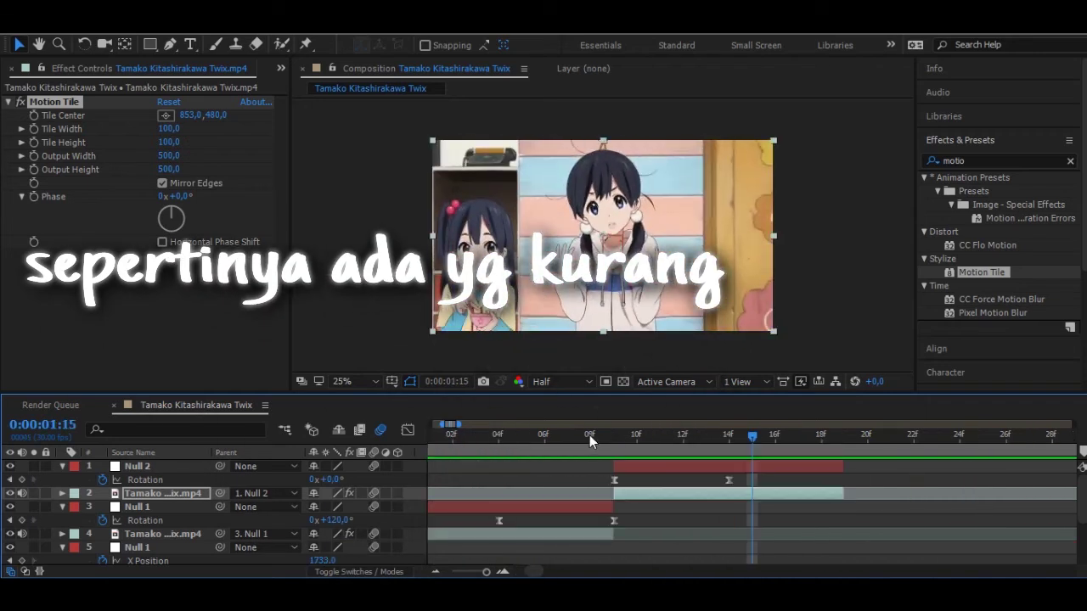
Step: Show Scale alongside Rotation on the preceding clip's Null 1 and set a 100% Scale keyframe at 0:00:01:04
left_click(499, 435)
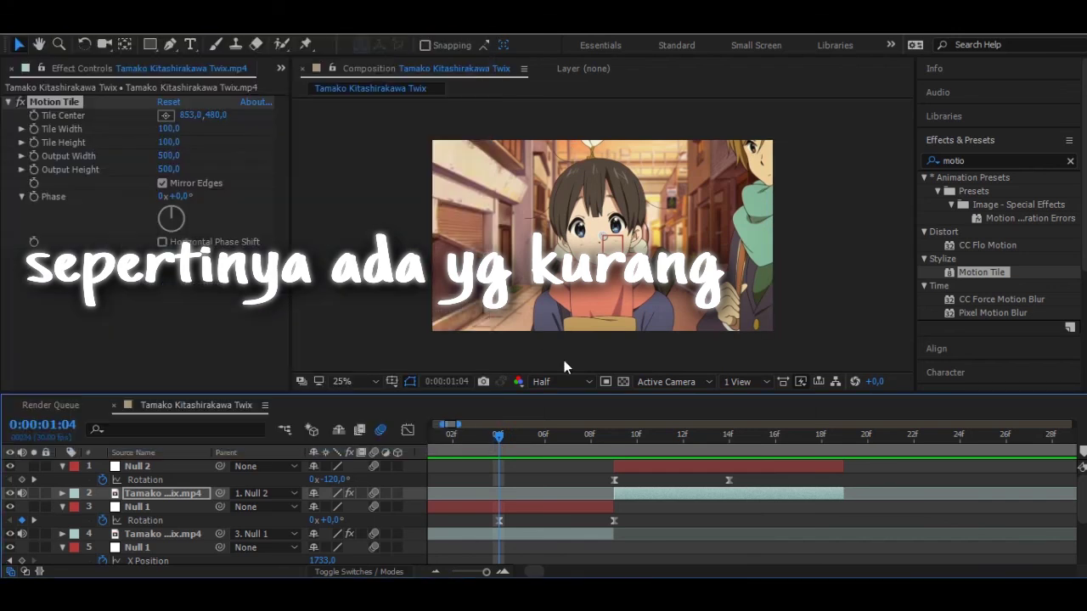
left_click(501, 521)
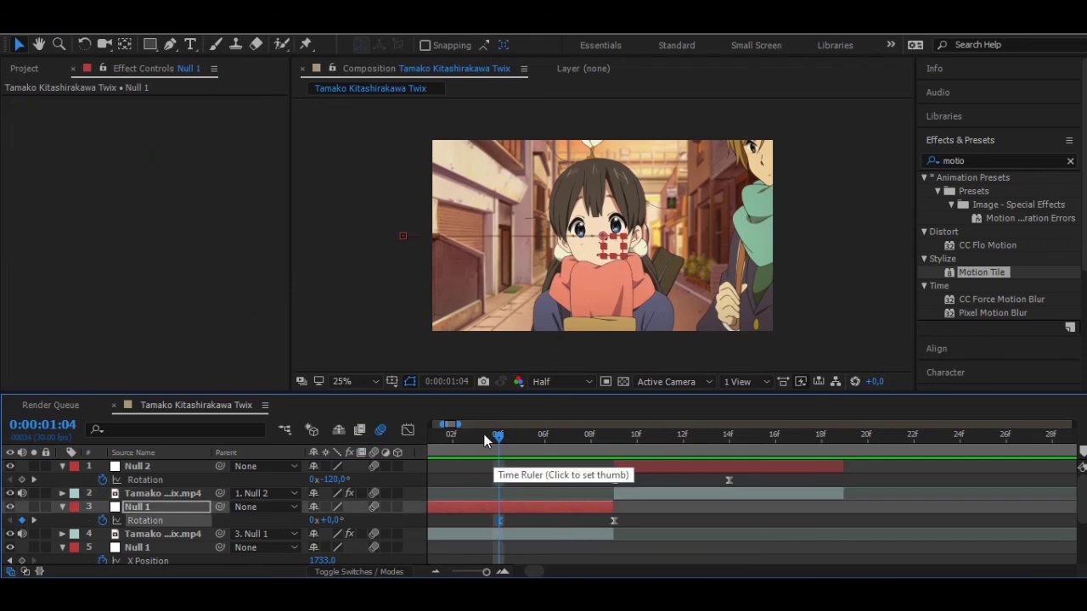
left_click_drag(453, 426, 455, 427)
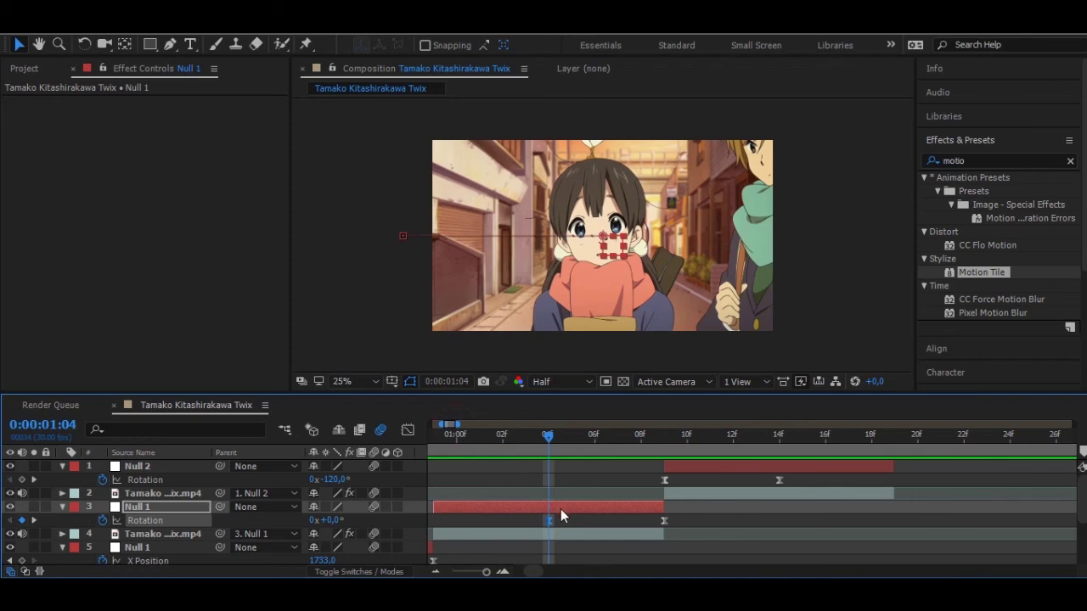
key("p")
key("r")
key("shift+s")
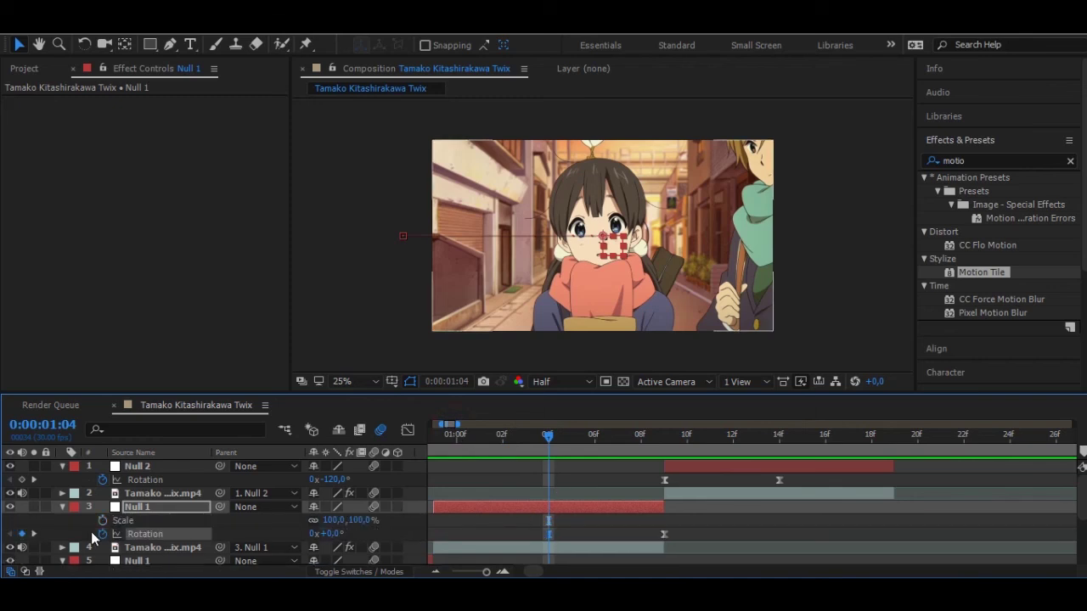
left_click(101, 520)
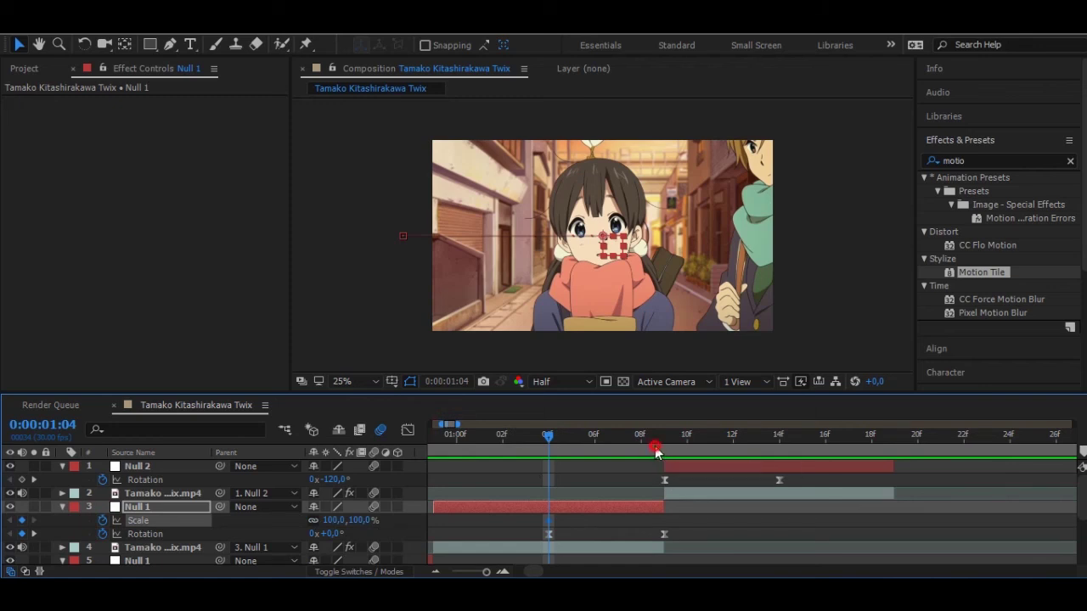
Step: Add a Scale keyframe of 25% on the same Null 1 at 0:00:01:09
left_click(661, 446)
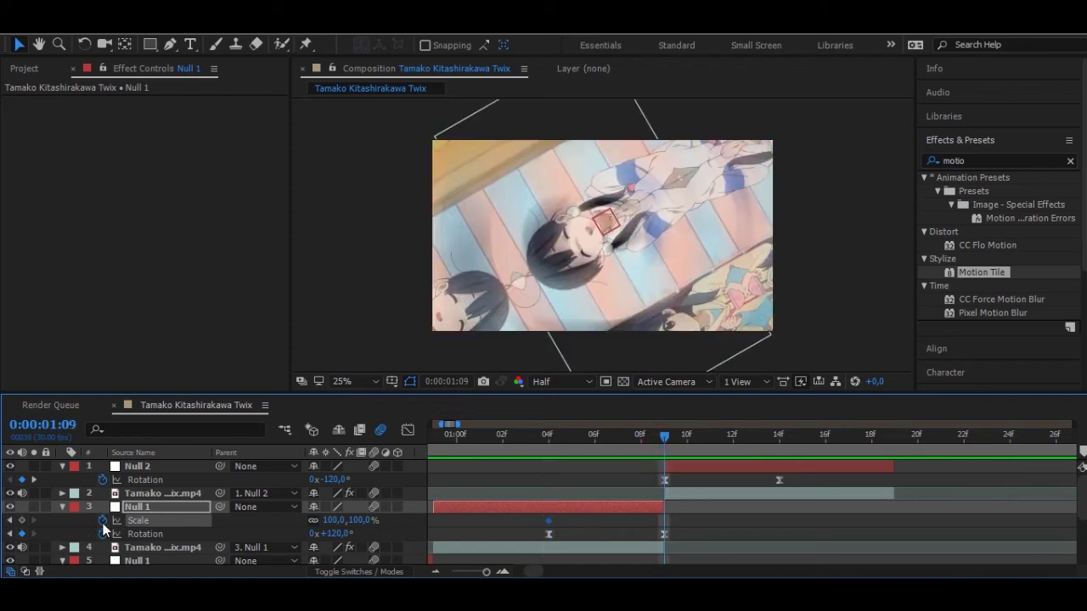
left_click(22, 520)
left_click(354, 520)
type("25")
key("Return")
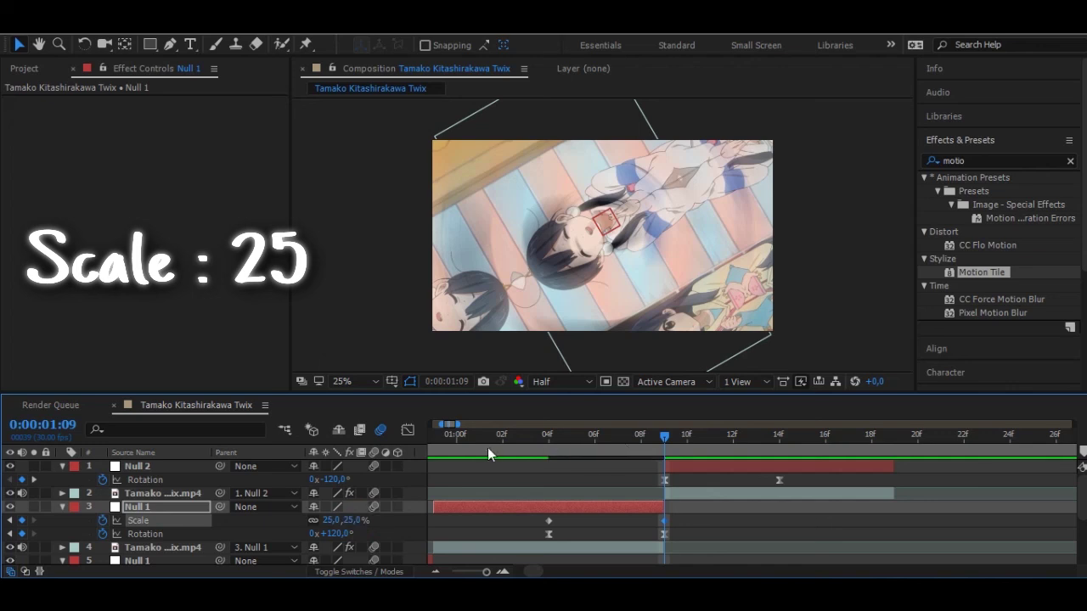
Step: Ease Null 1's Scale curve so it leaves 100% slowly and drops steeply into 25% at 0:00:01:09
left_click(406, 431)
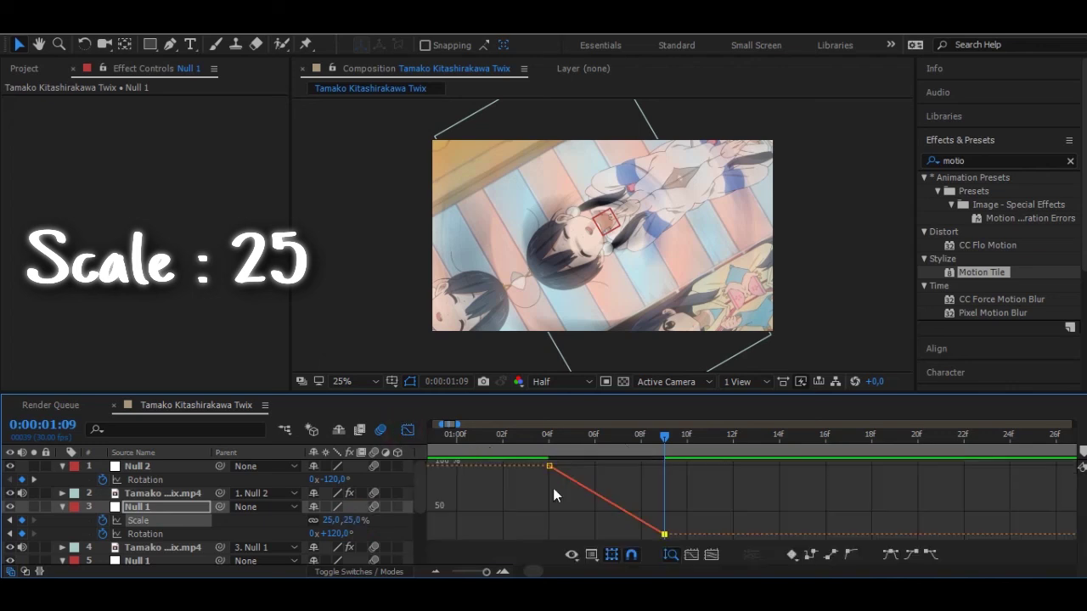
left_click(629, 519)
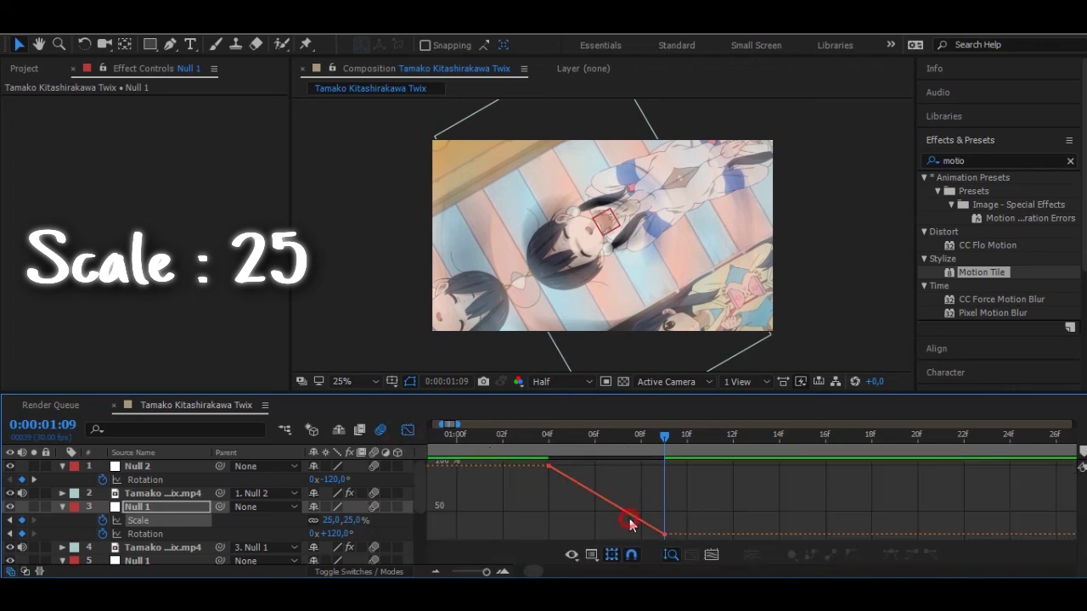
left_click(628, 512)
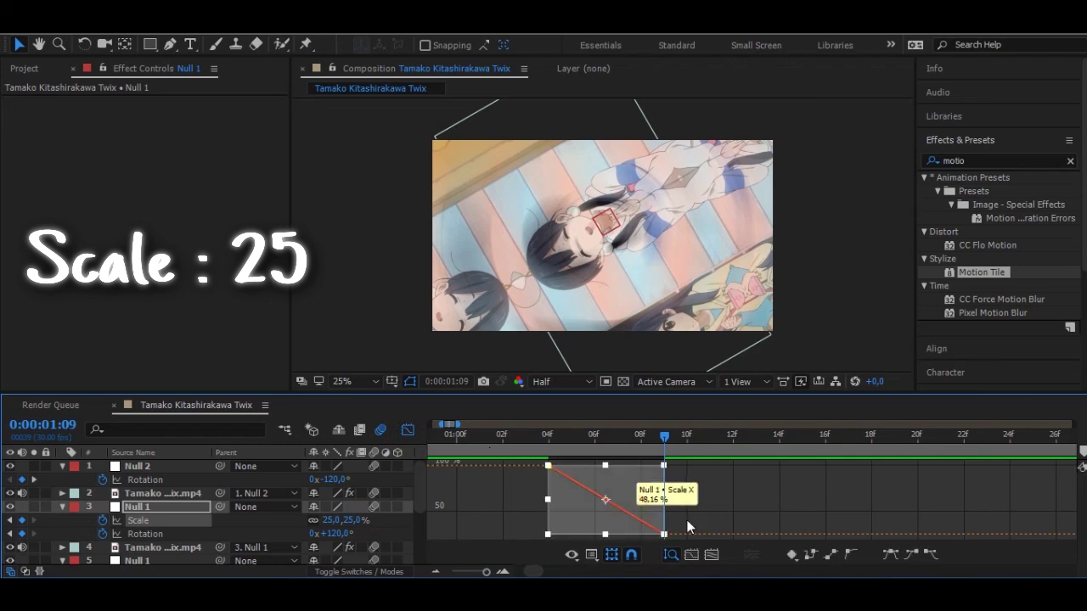
left_click(883, 552)
left_click(762, 506)
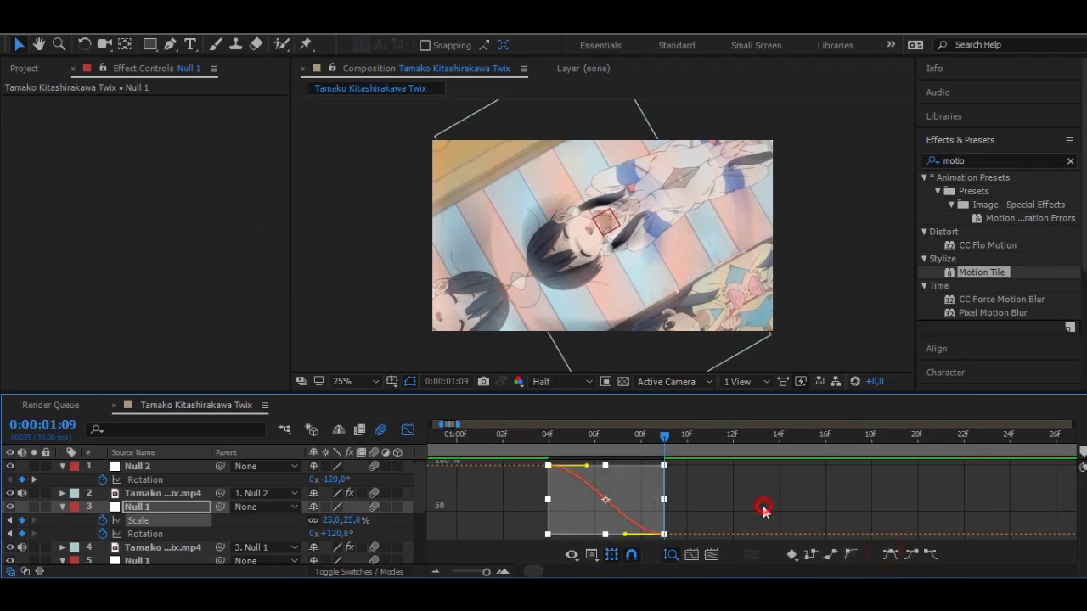
left_click(551, 466)
left_click_drag(552, 469, 686, 461)
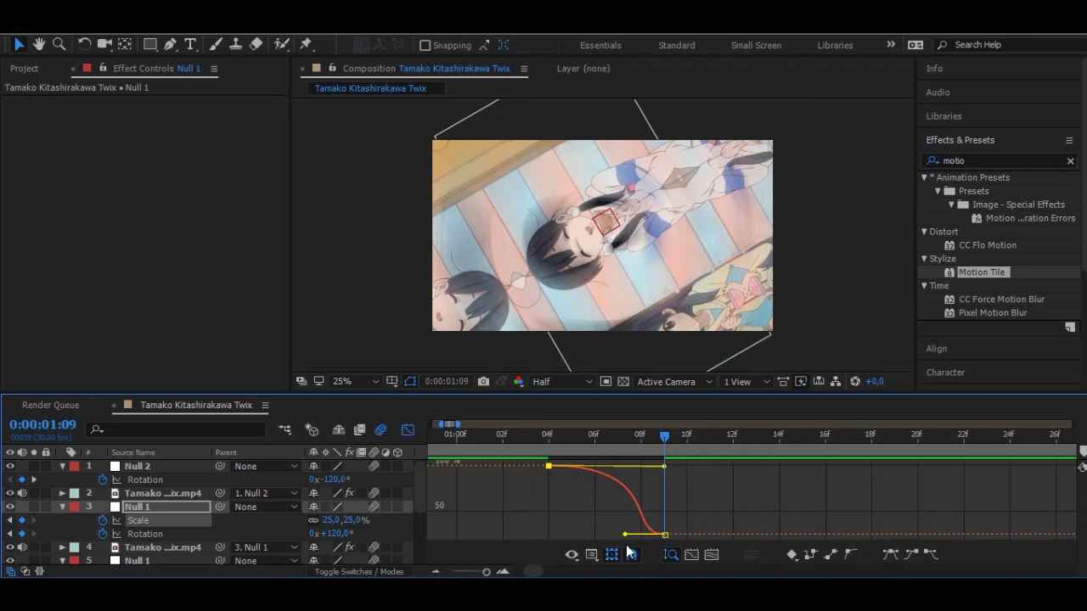
left_click_drag(625, 537, 674, 524)
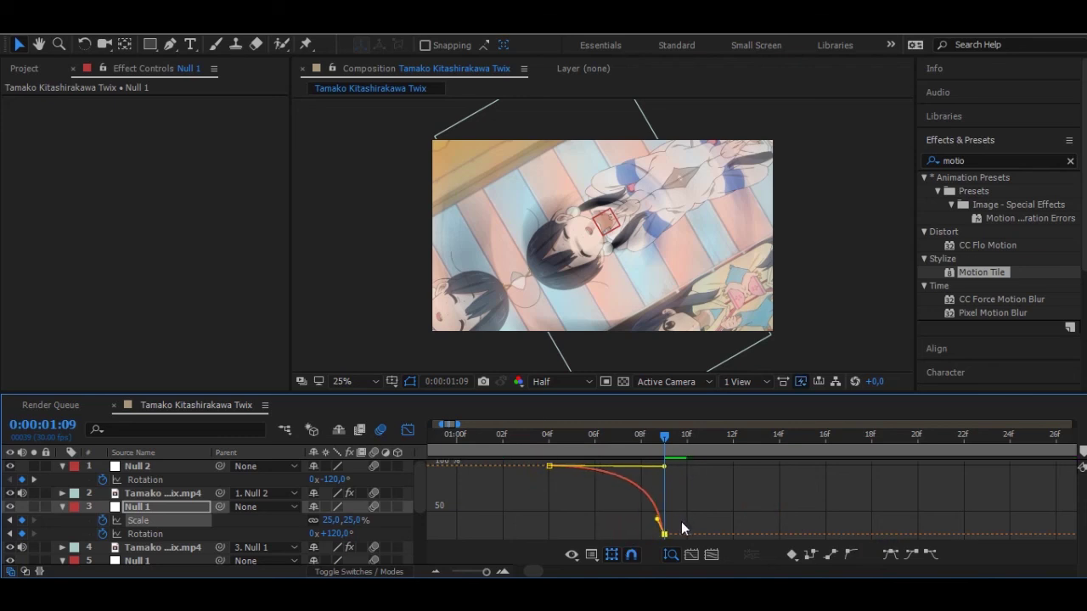
left_click(414, 429)
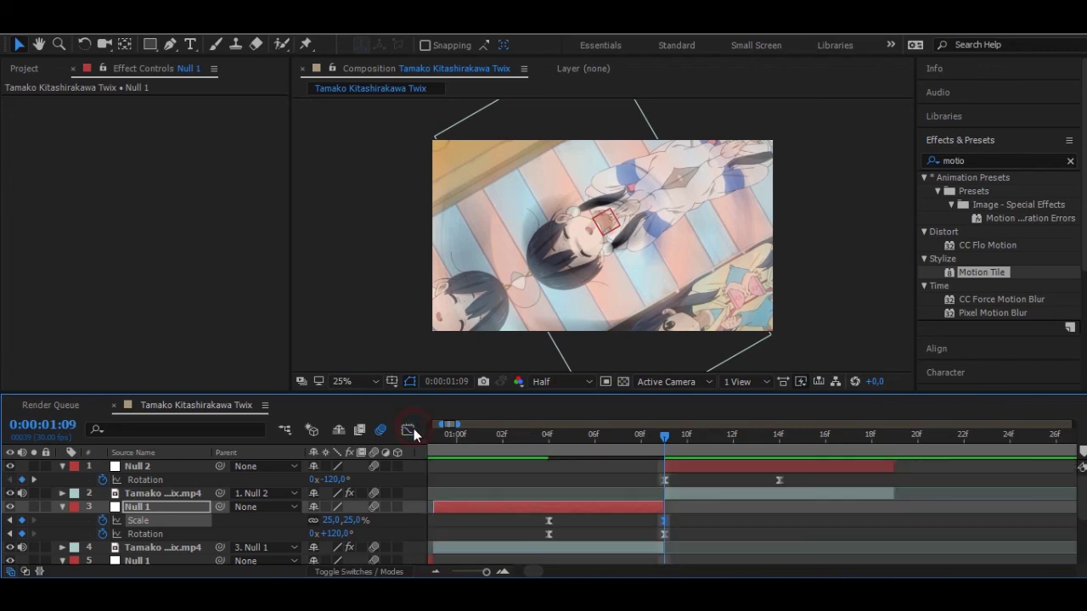
Step: Show Null 2's Scale property and set a 100% Scale keyframe at 0:00:01:14
left_click(673, 467)
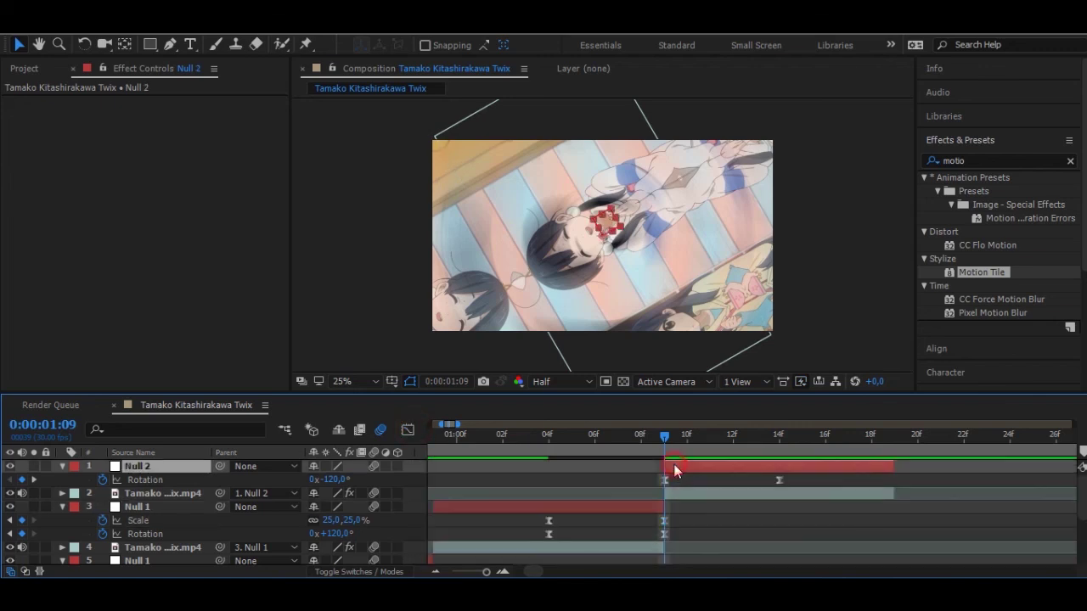
left_click(779, 441)
key("alt+shift+s")
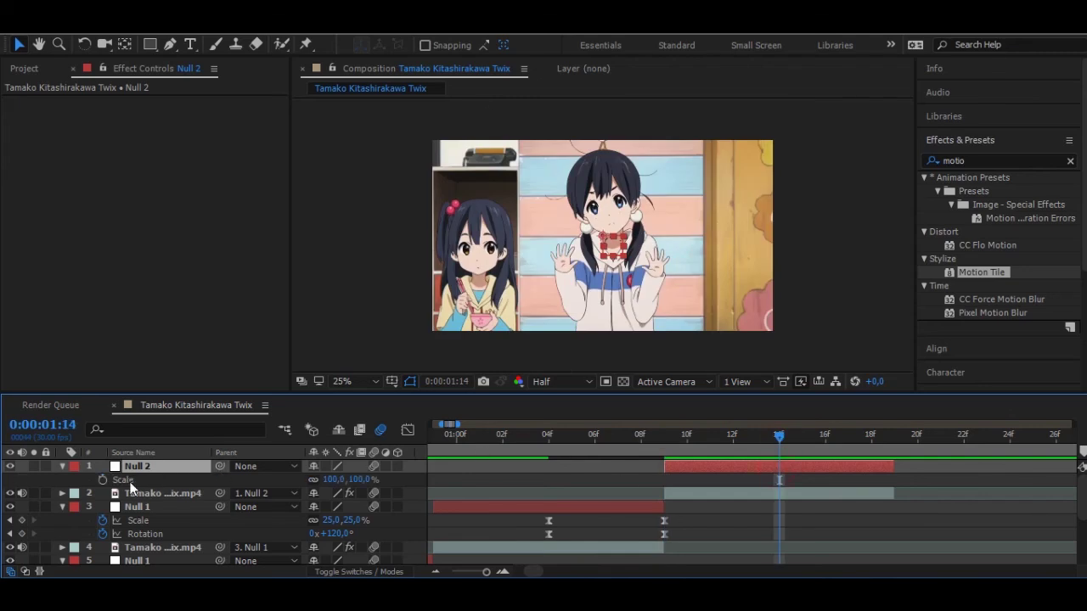
left_click(110, 482)
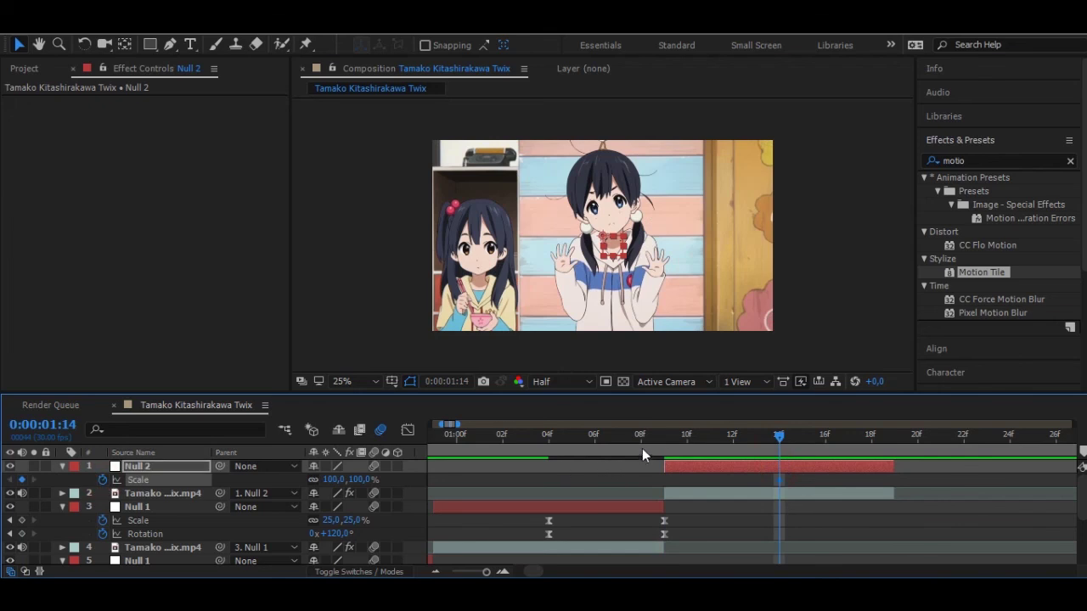
Step: Add a Scale keyframe of 650% on Null 2 at 0:00:01:09
left_click(663, 450)
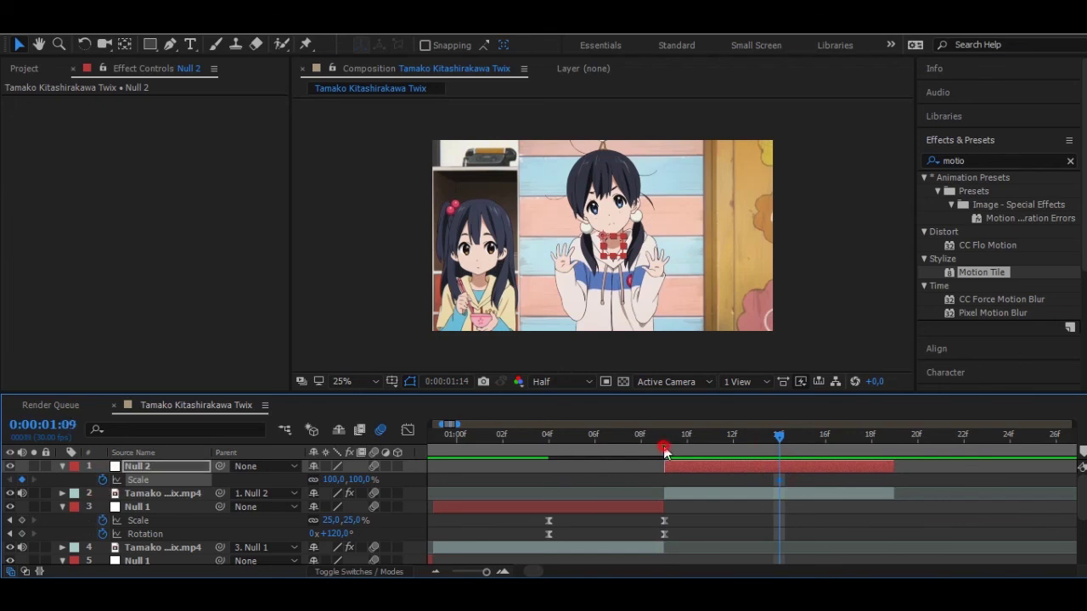
left_click(21, 480)
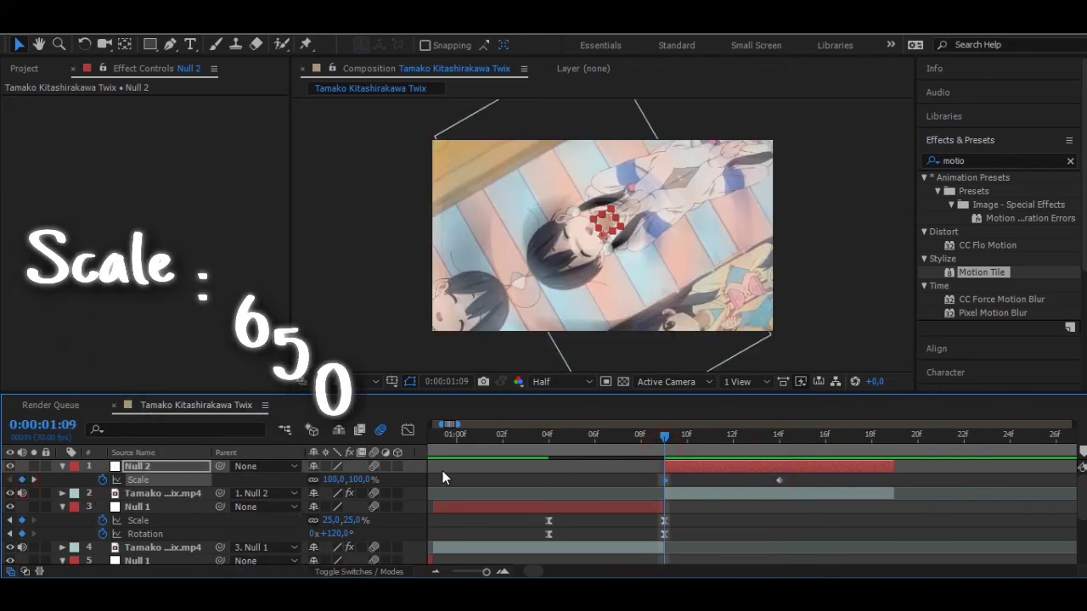
left_click(360, 479)
type("650")
key("Return")
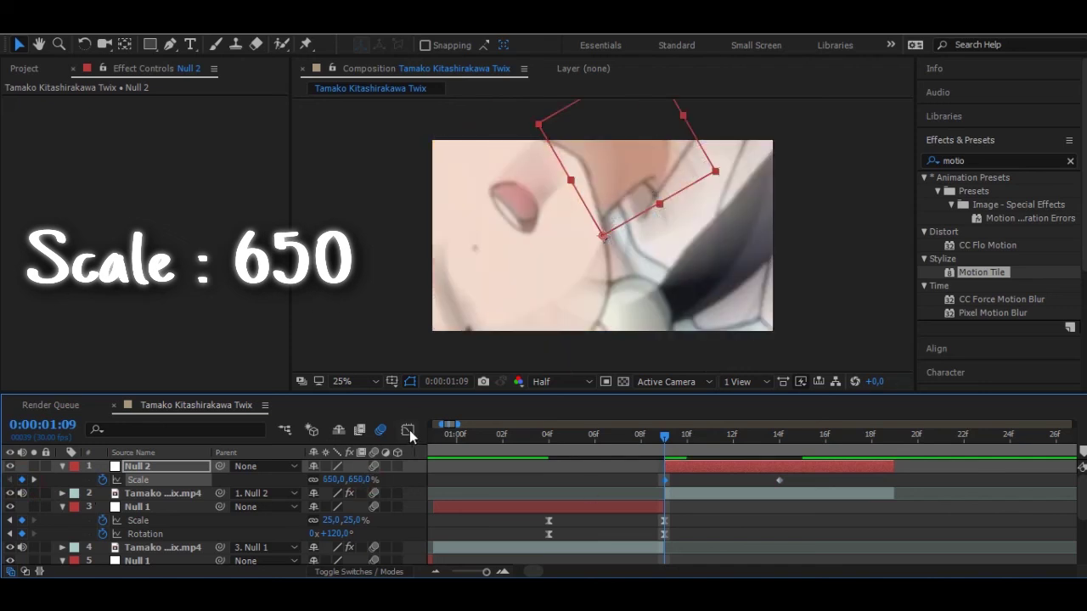
Step: Ease Null 2's Scale curve so it falls steeply from 650% and settles slowly into 100% at 0:00:01:14
left_click(409, 429)
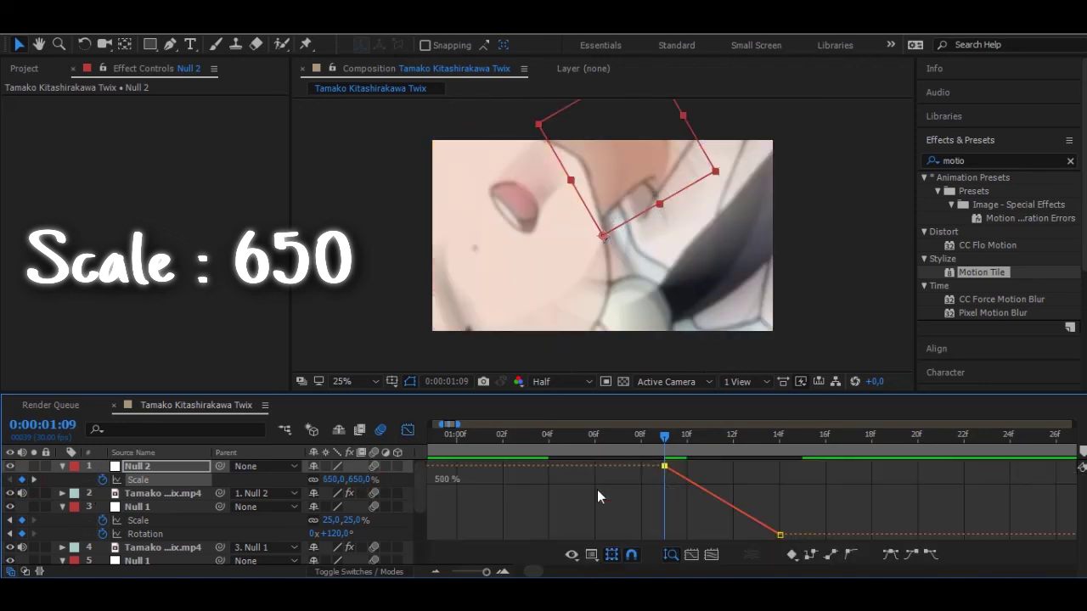
left_click(703, 490)
left_click(889, 559)
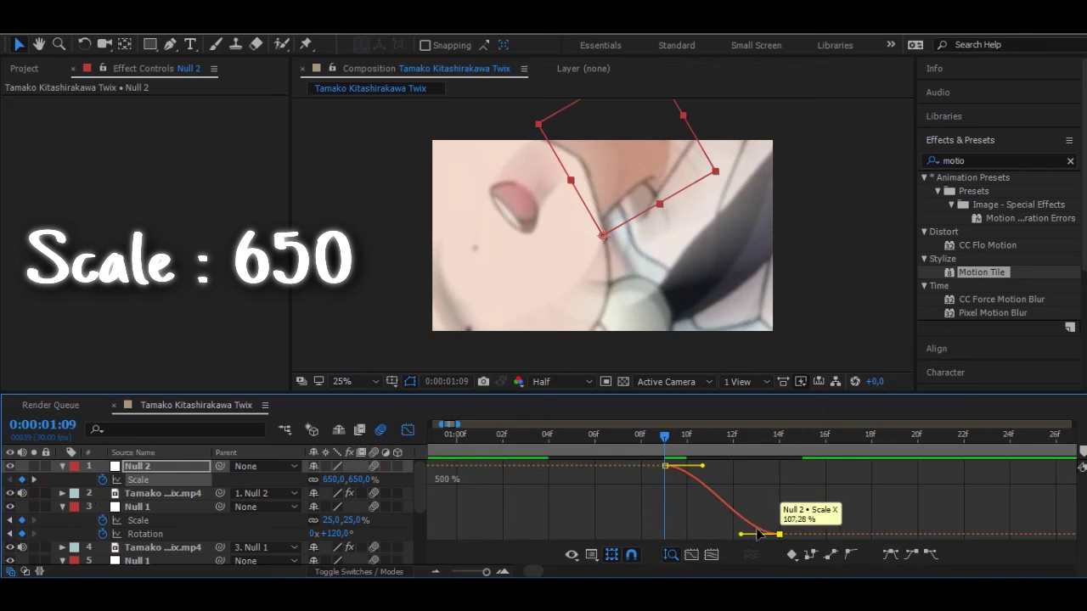
left_click_drag(714, 531, 657, 537)
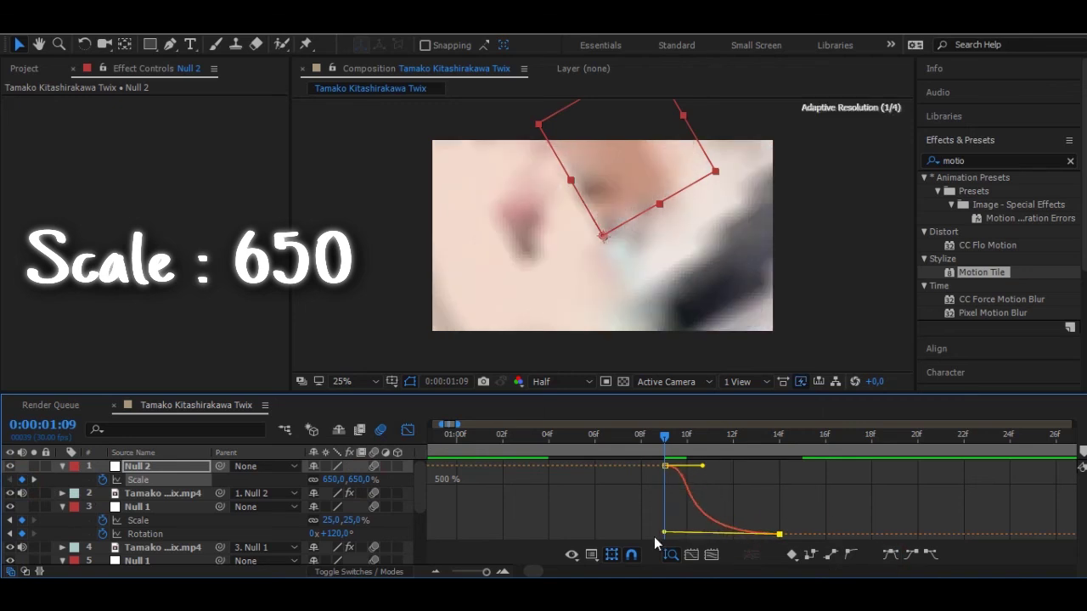
left_click_drag(703, 466, 630, 480)
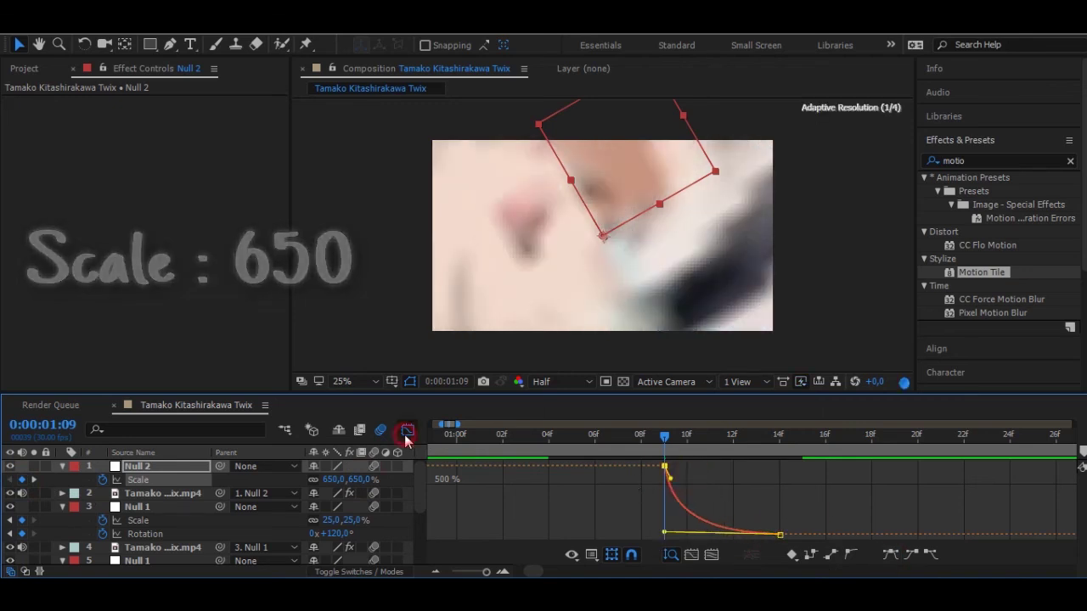
key("shift+F3")
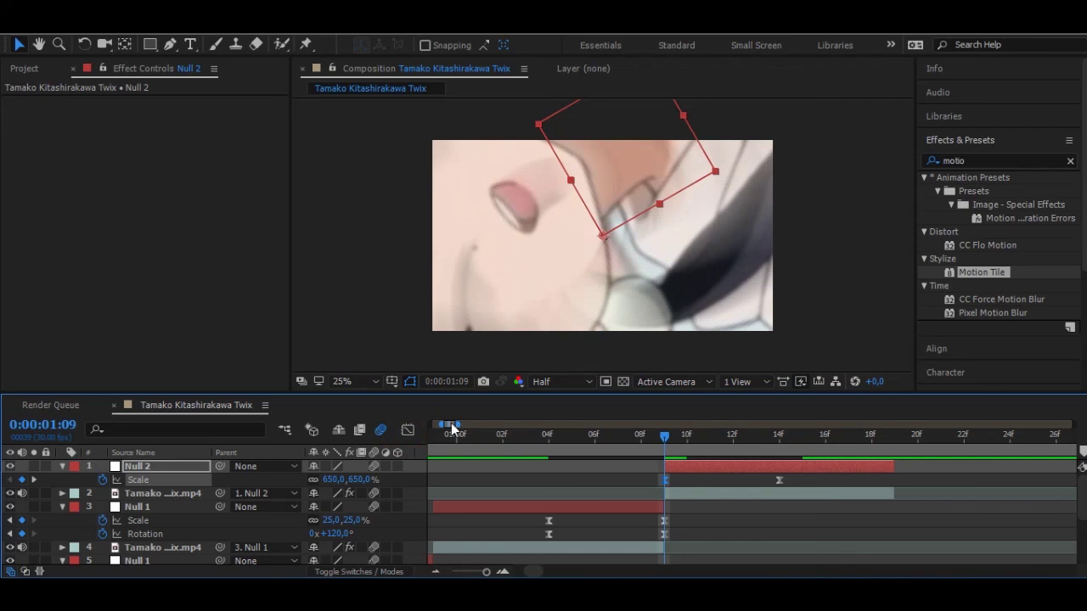
Step: Add a Scale keyframe of 25% at 0:00:00:28 on the layer 5 Null 1 that drives the slide transition
scroll(449, 430, "right", 3)
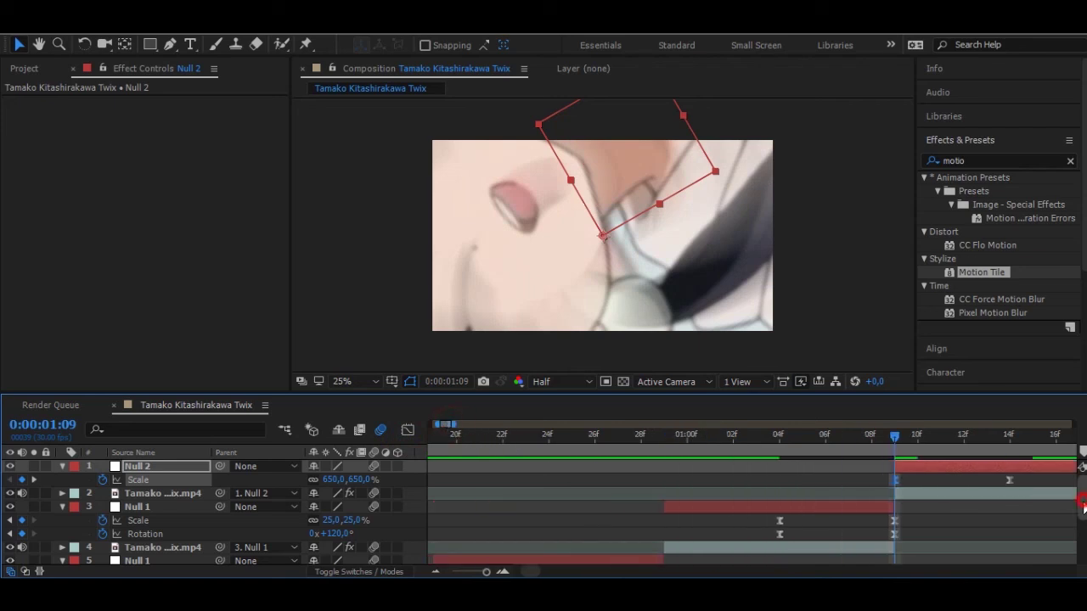
scroll(1084, 507, "down", 4)
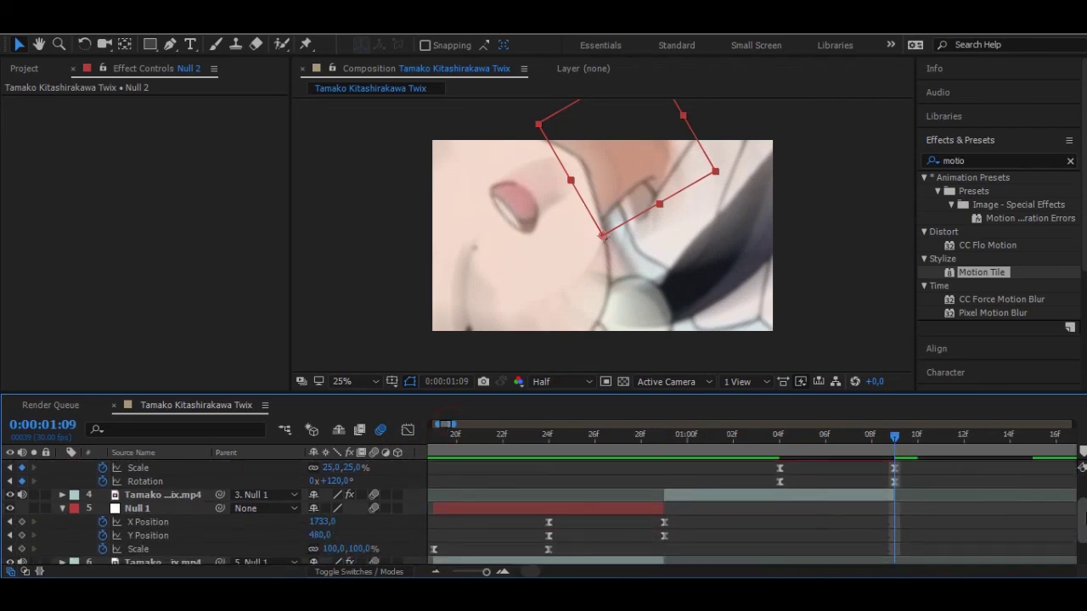
left_click_drag(548, 453, 603, 452)
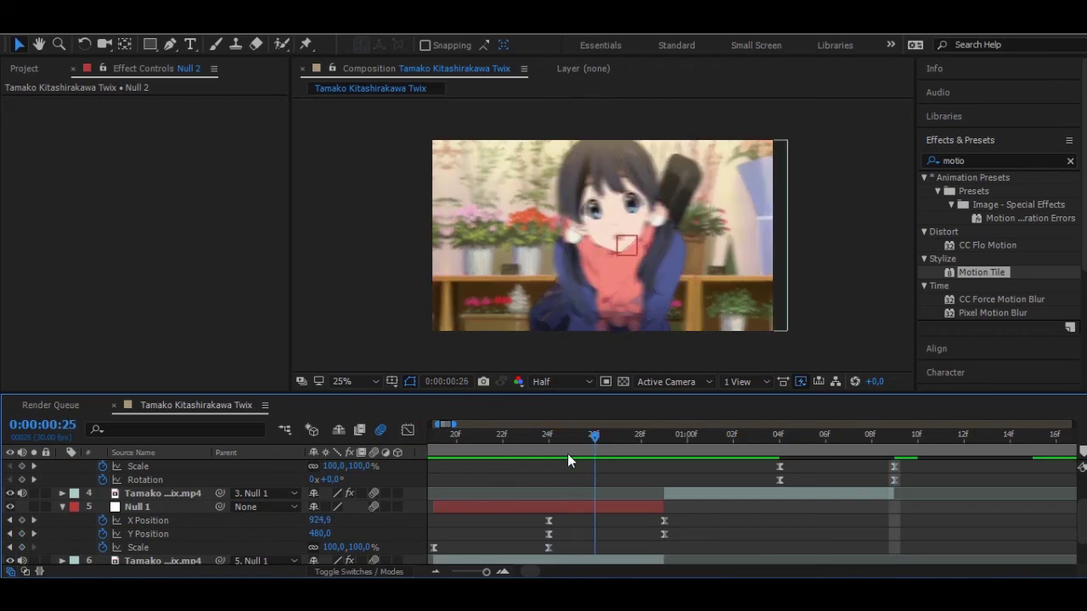
key("Page_Up")
key("Page_Up")
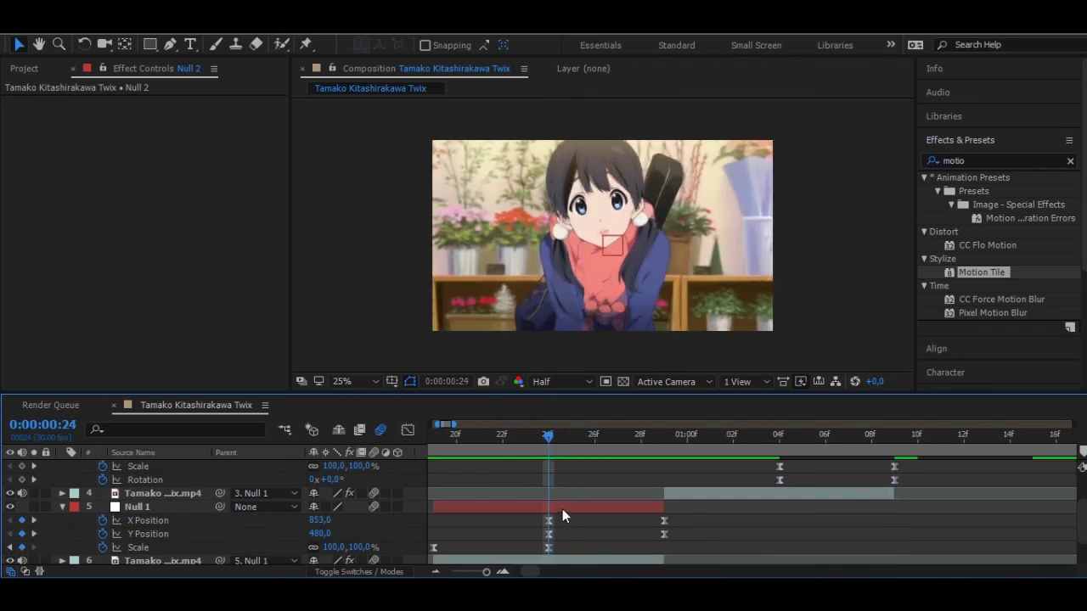
left_click(560, 507)
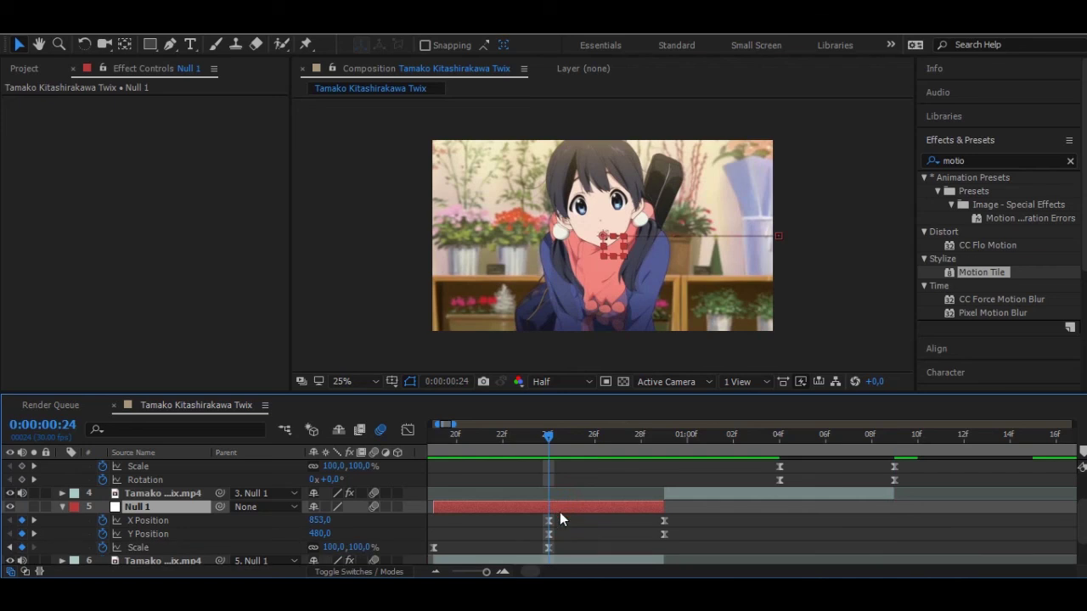
left_click(655, 440)
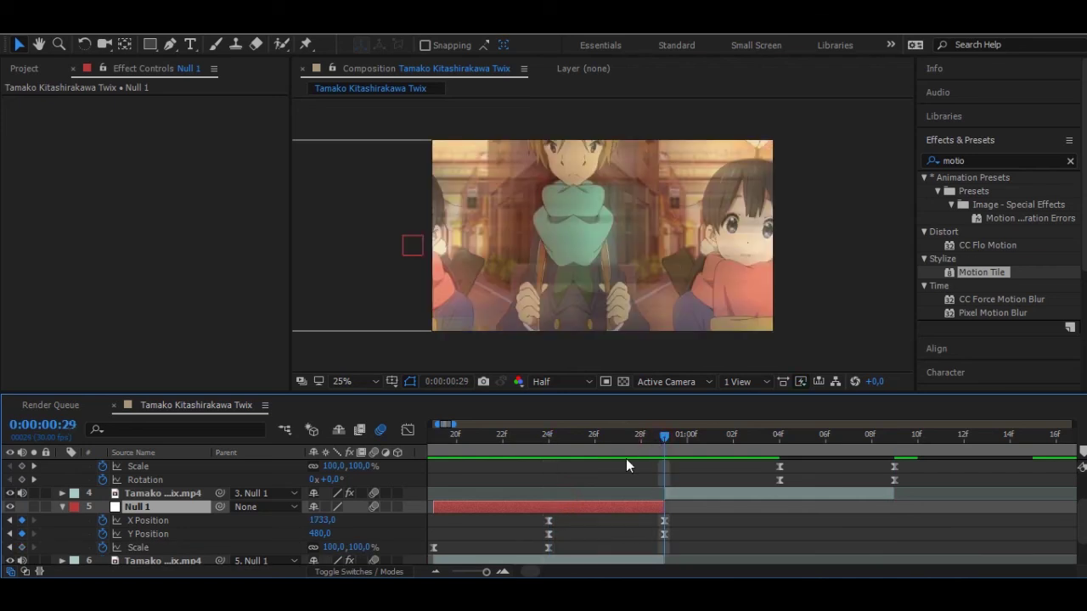
left_click(636, 450)
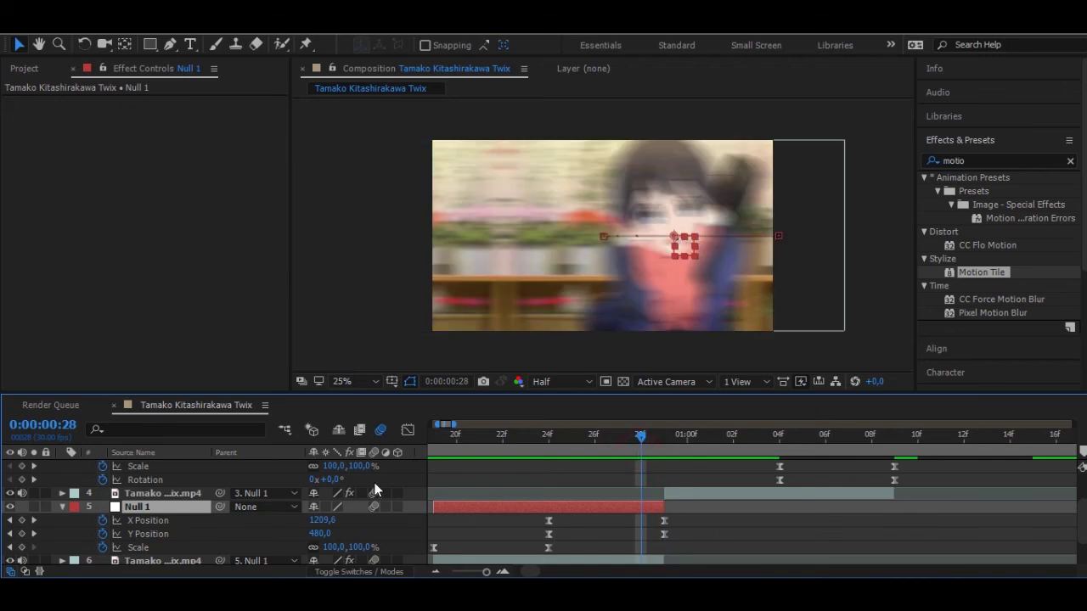
left_click(21, 546)
left_click(355, 546)
type("25")
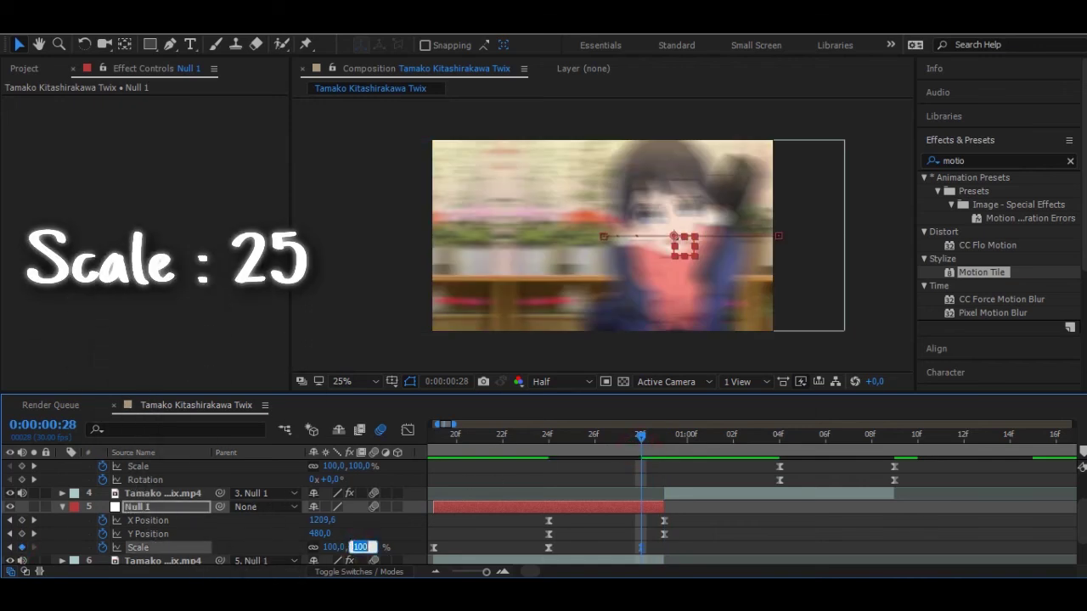
key("Return")
Step: Ease layer 5 Null 1's Scale curve to leave 100% slowly and drop steeply into 25%, and move the 25% keyframe to 0:00:00:29
left_click(407, 430)
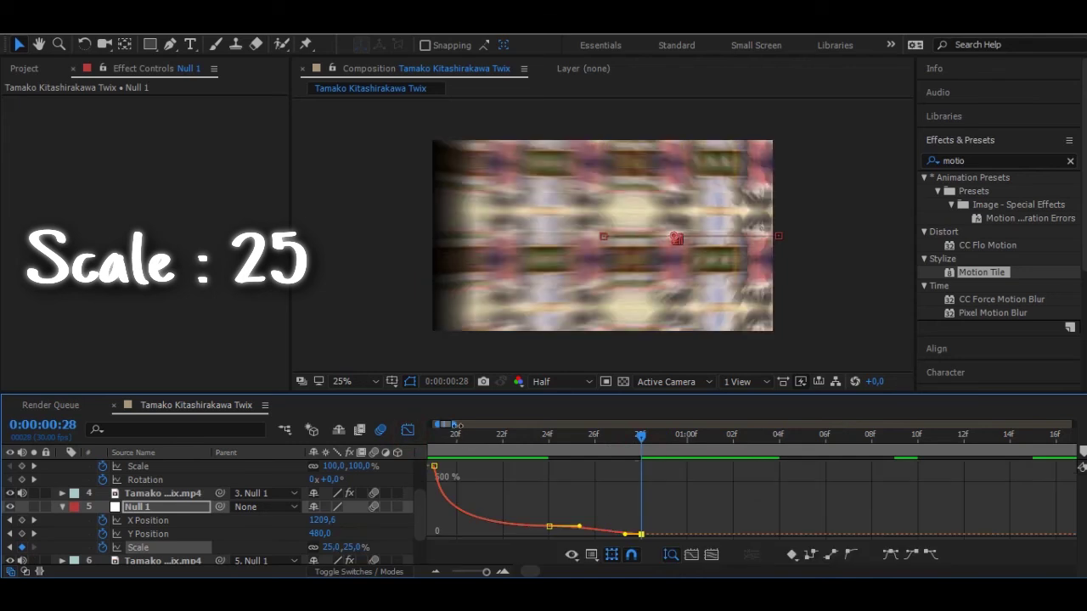
left_click_drag(445, 425, 443, 426)
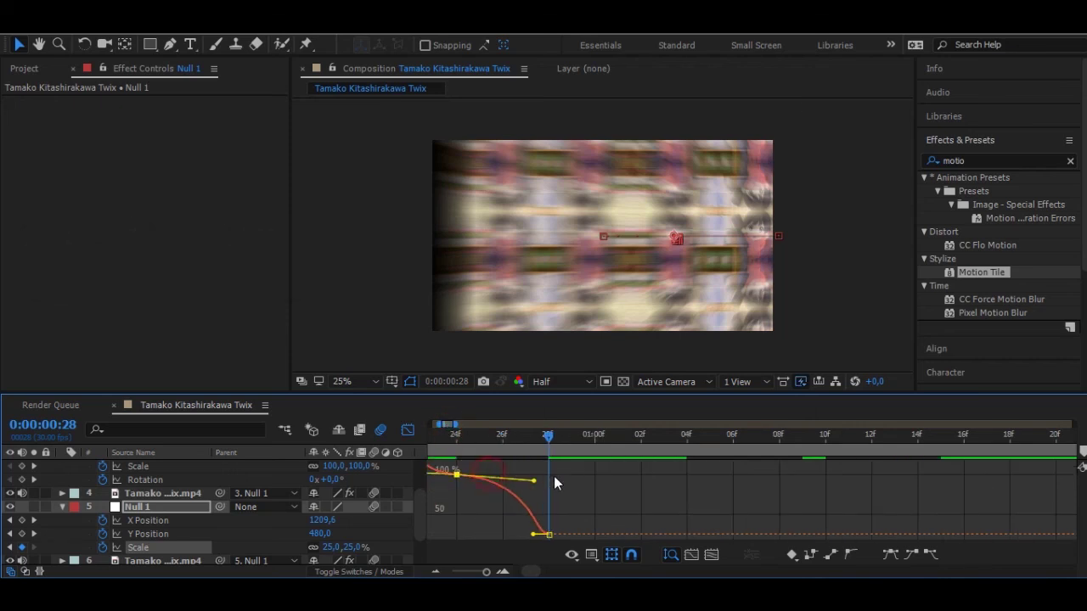
left_click_drag(551, 482, 566, 473)
key("shift+F3")
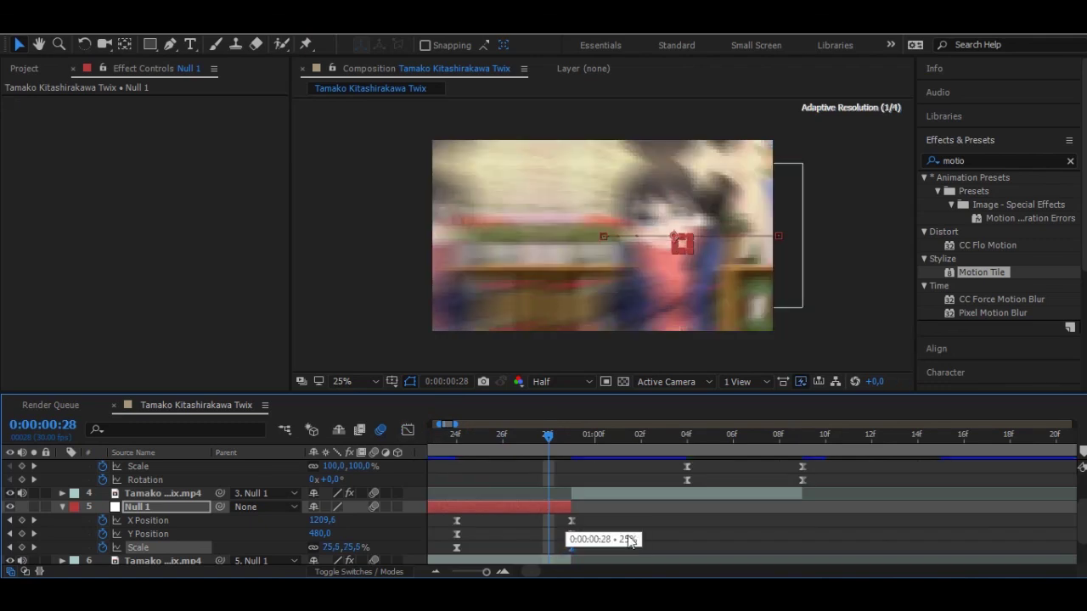
Step: Show the keyframed properties of the layer 3 Null 1 and add a 650% Scale keyframe at 0:00:00:29
scroll(650, 441, "up", 1)
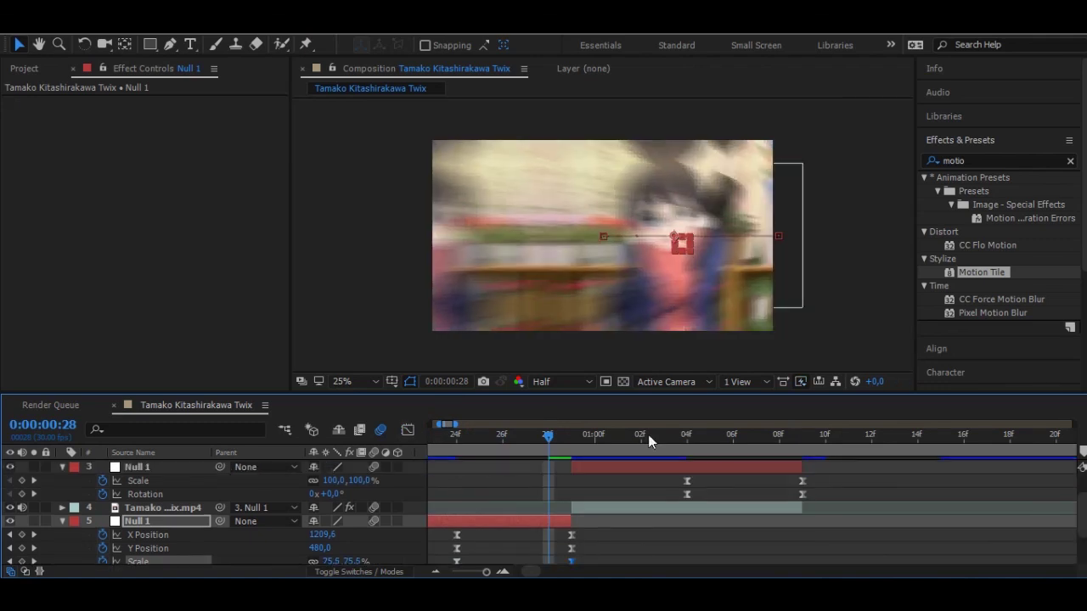
left_click(573, 443)
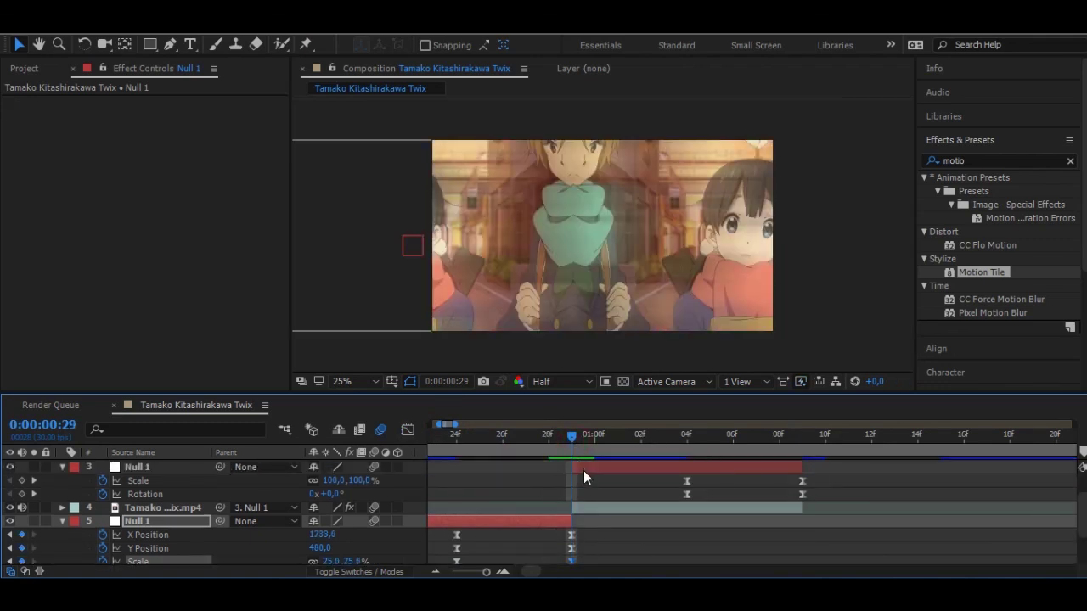
left_click(583, 468)
key("ctrl+v")
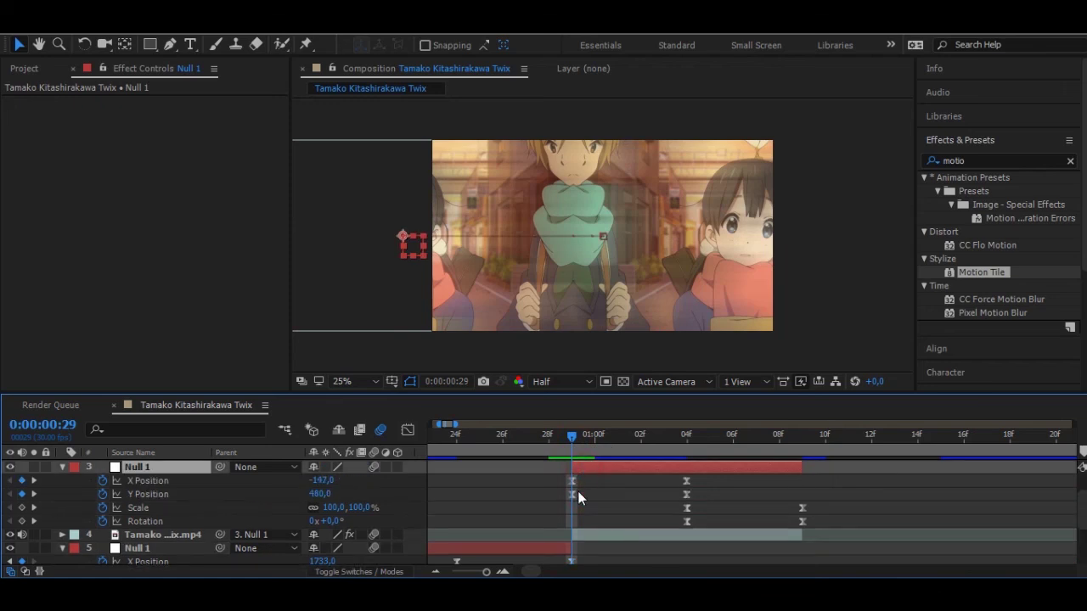
left_click(22, 507)
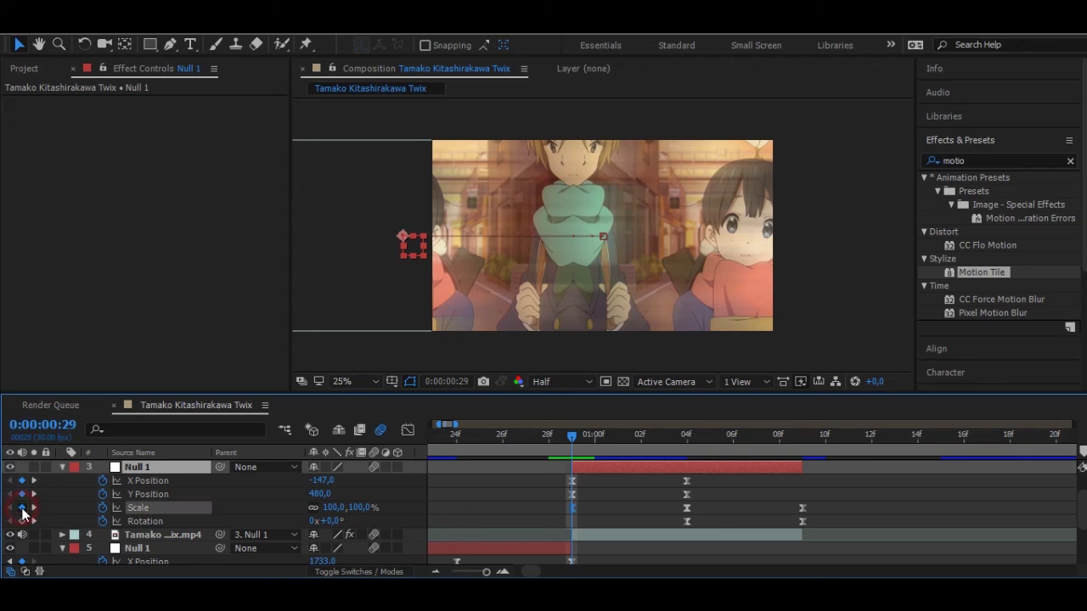
left_click(360, 508)
type("650")
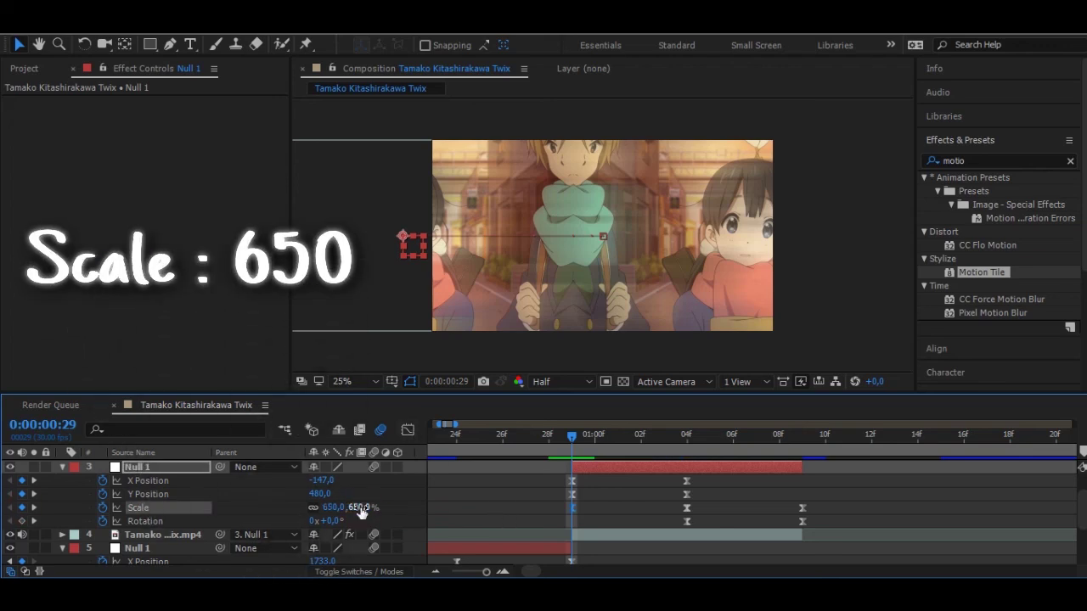
key("Return")
Step: Ease layer 3 Null 1's Scale curve so it drops quickly from 650% and settles slowly into 100% at 0:00:01:04
left_click(408, 430)
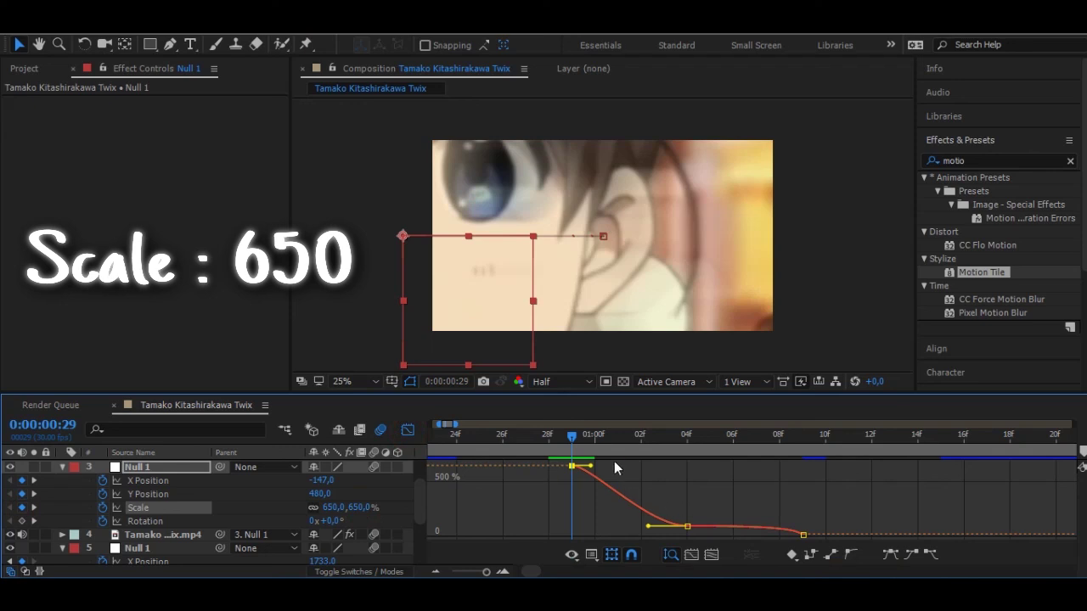
left_click_drag(649, 526, 557, 528)
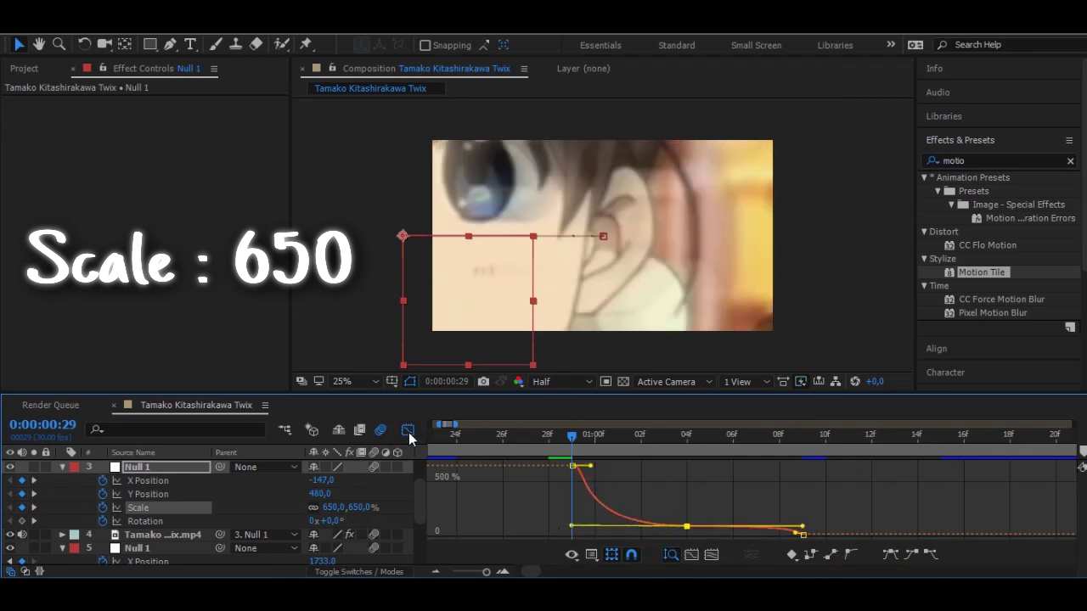
left_click(408, 429)
Step: Play back the whole sequence from 0:00:00:01 to check the finished transitions
left_click_drag(459, 427, 432, 430)
left_click(467, 442)
key("space")
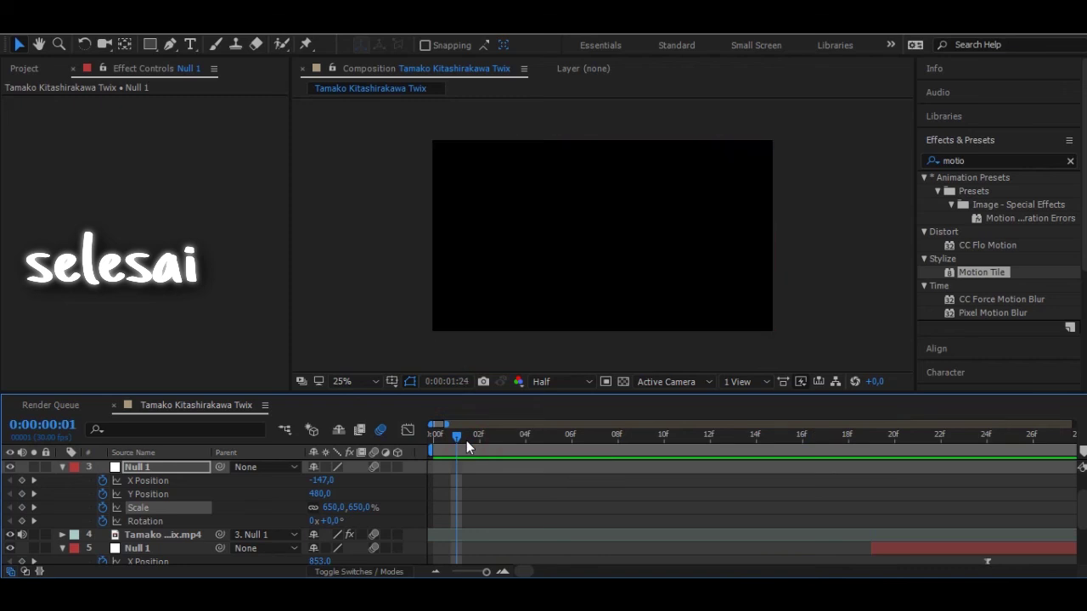
left_click(466, 443)
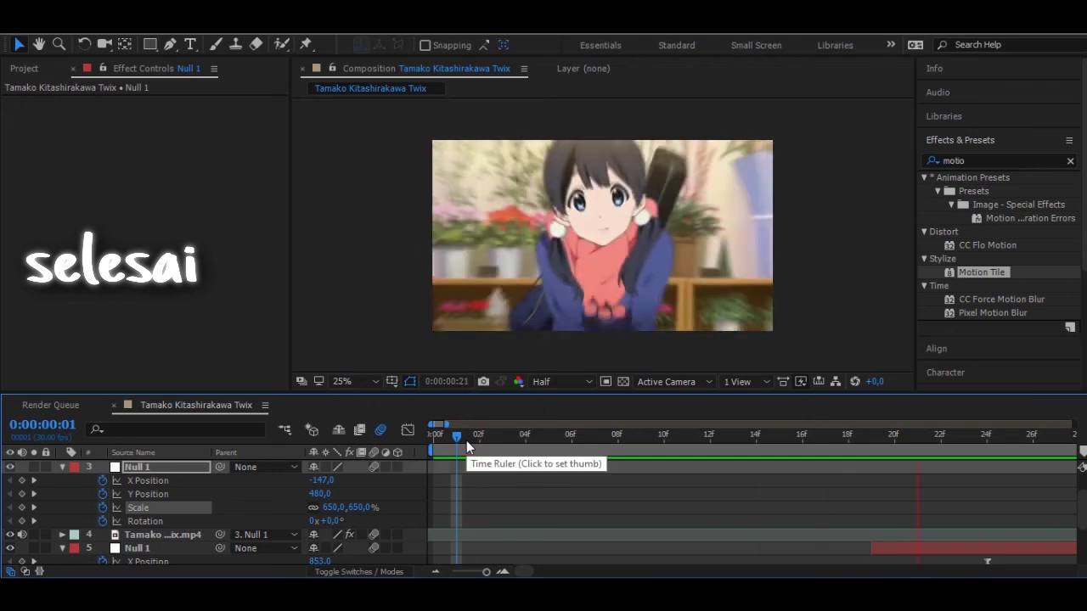
left_click(467, 440)
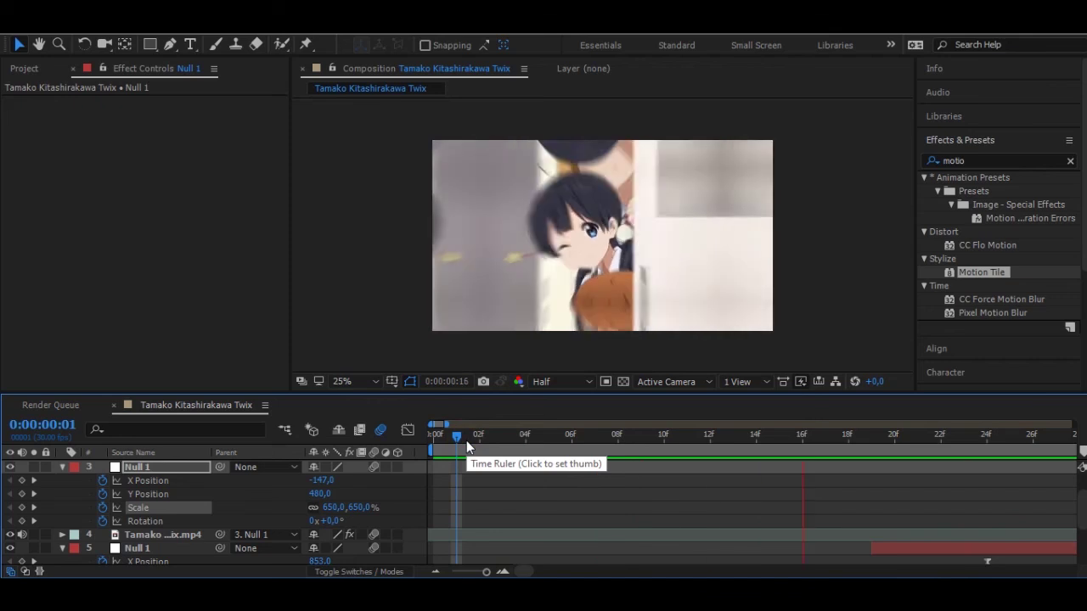
left_click(466, 441)
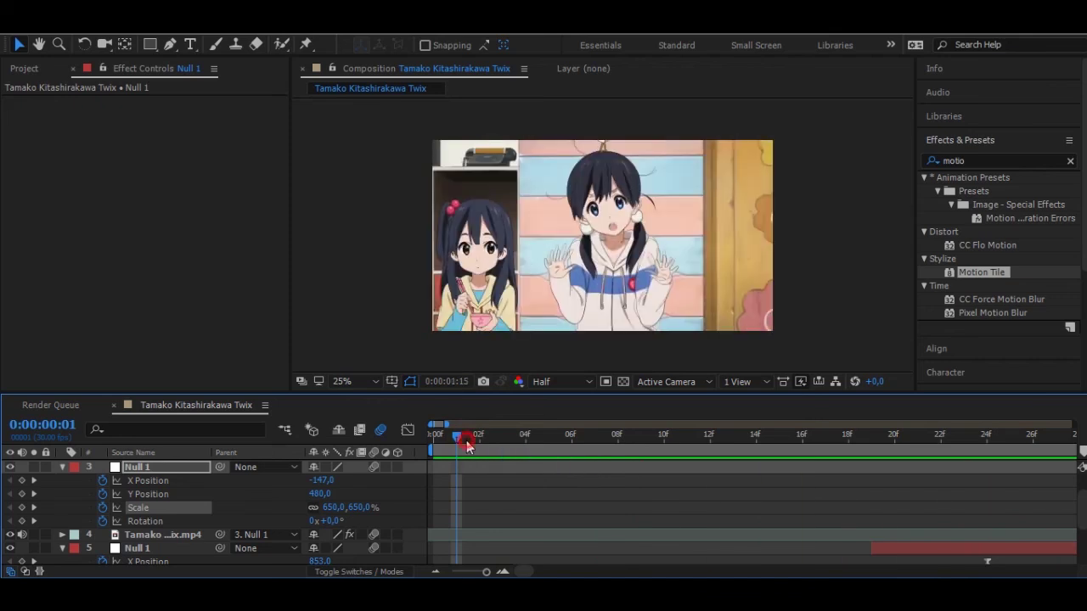